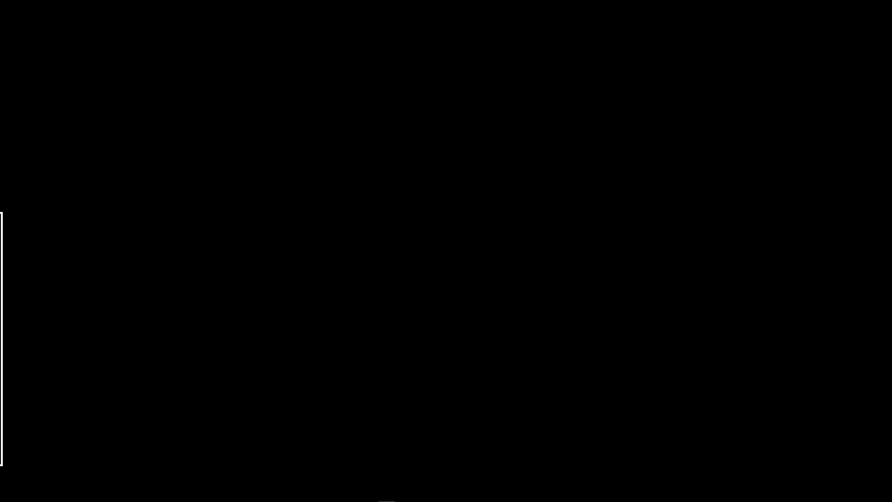
- Bring the untitled notes window onto the visible screen and increase its height so all the text shows
drag(0, 218, 426, 108)
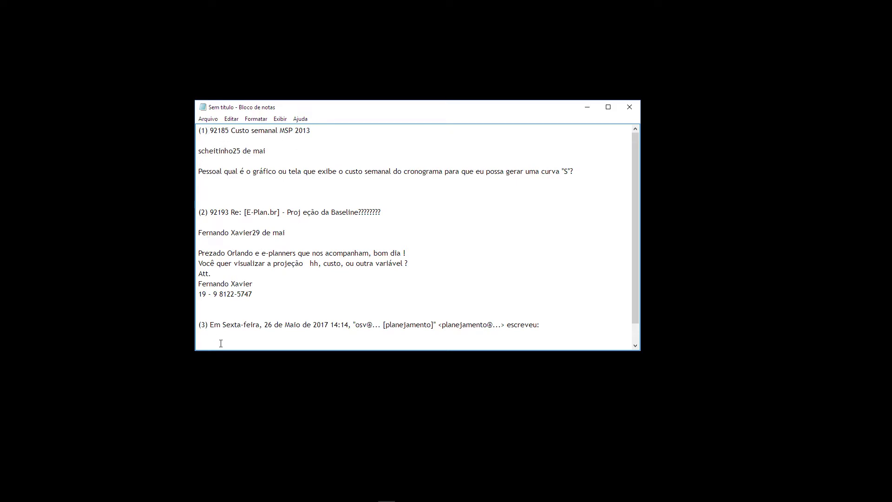
drag(221, 351, 222, 432)
drag(418, 108, 433, 79)
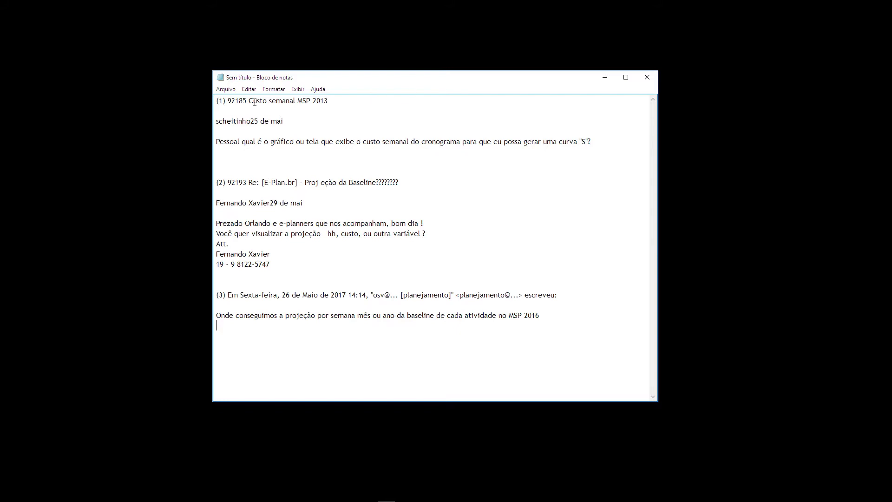
- Highlight the passages about the MSP 2013 weekly cost, the "S" curve and the hh or cost projection in the notes
drag(248, 101, 338, 104)
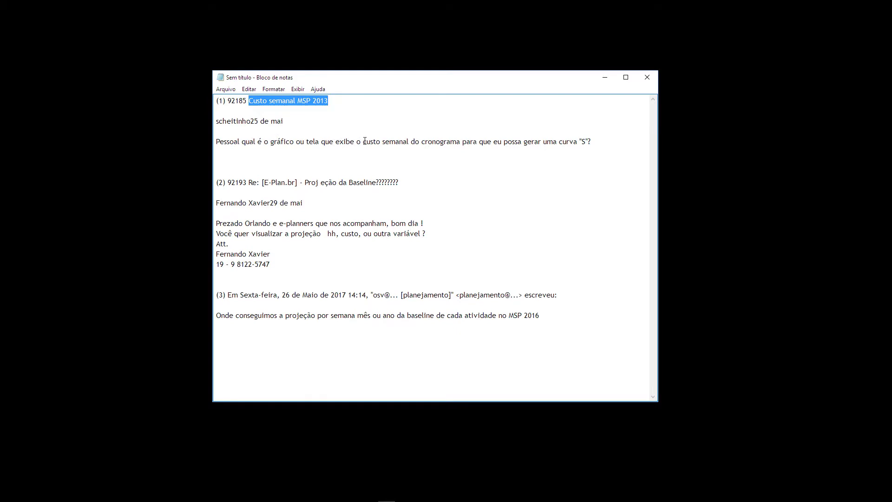
drag(360, 142, 481, 141)
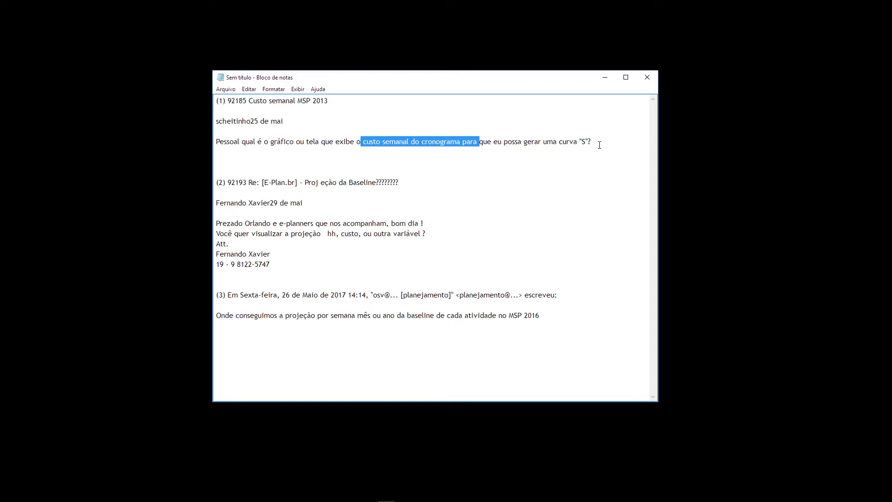
drag(599, 145, 549, 144)
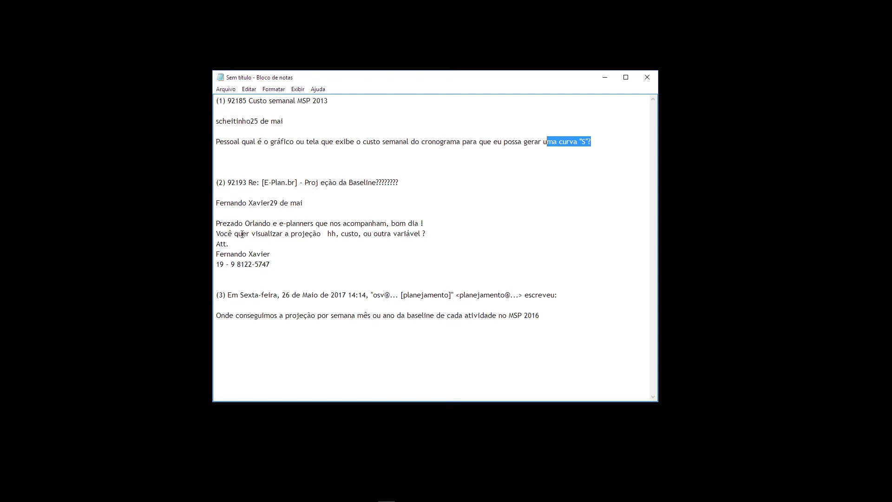
drag(216, 233, 434, 232)
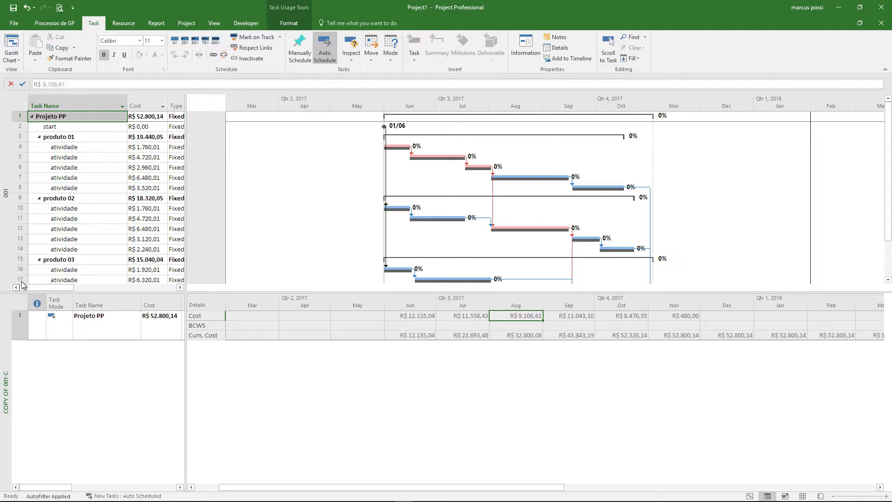
- In Project Professional, examine the Projeto PP summary task and the schedule's start and finish milestones
click(66, 118)
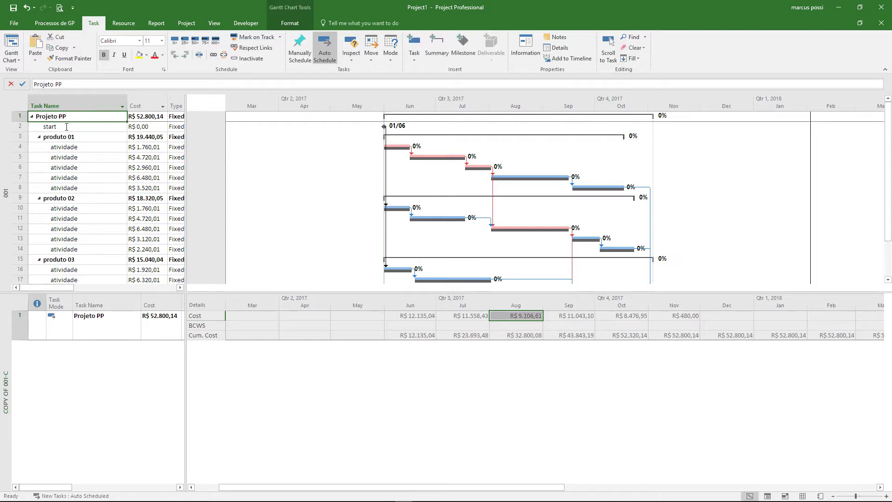
click(67, 130)
scroll(70, 212, down, 4)
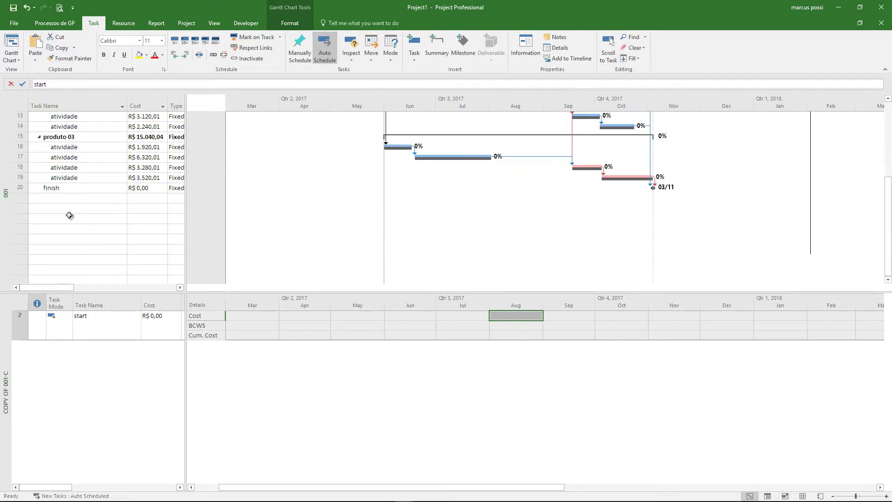
click(70, 189)
scroll(69, 191, up, 4)
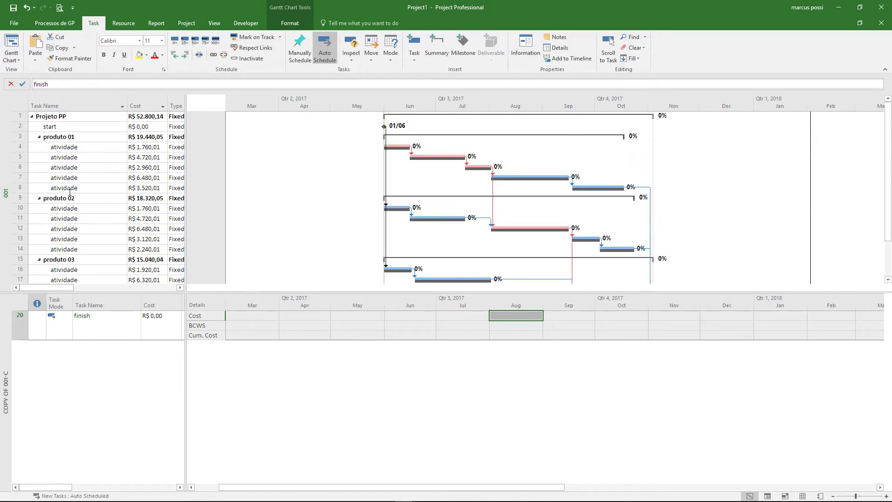
- Examine summary tasks produto 01, 02 and 03, the activities under produto 01, and the Gantt bars of Projeto PP
click(69, 141)
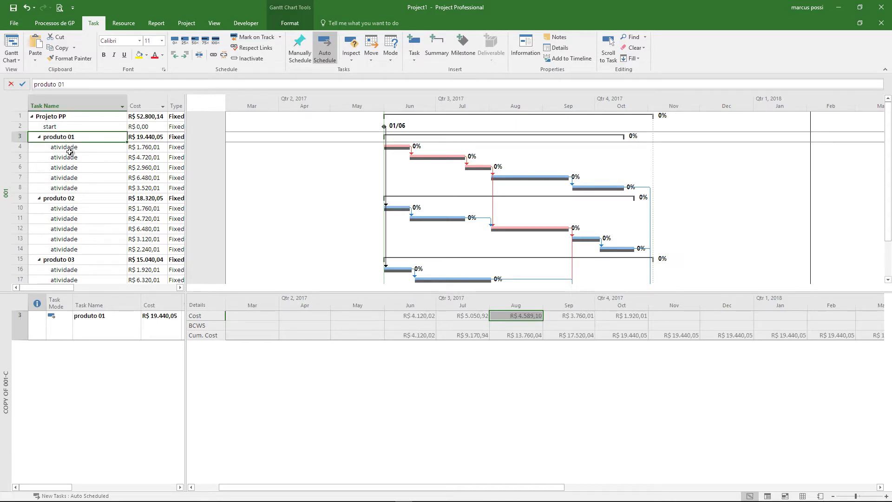
click(70, 198)
click(74, 260)
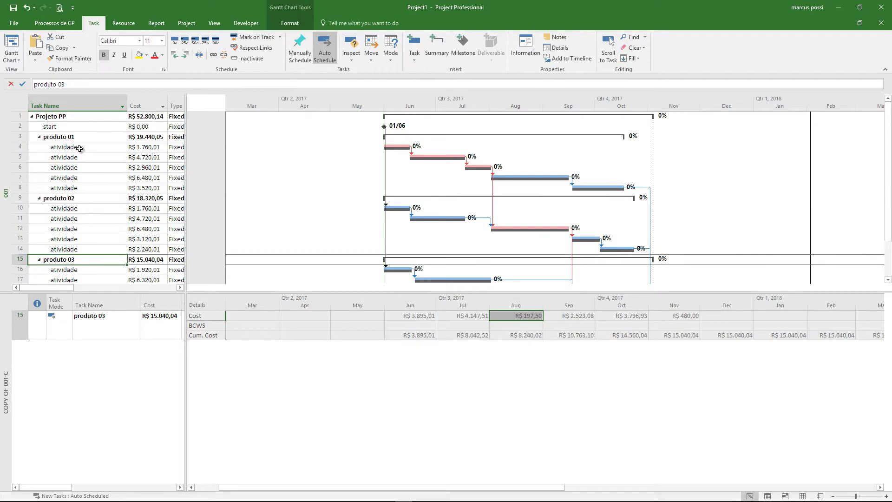
drag(79, 148, 79, 188)
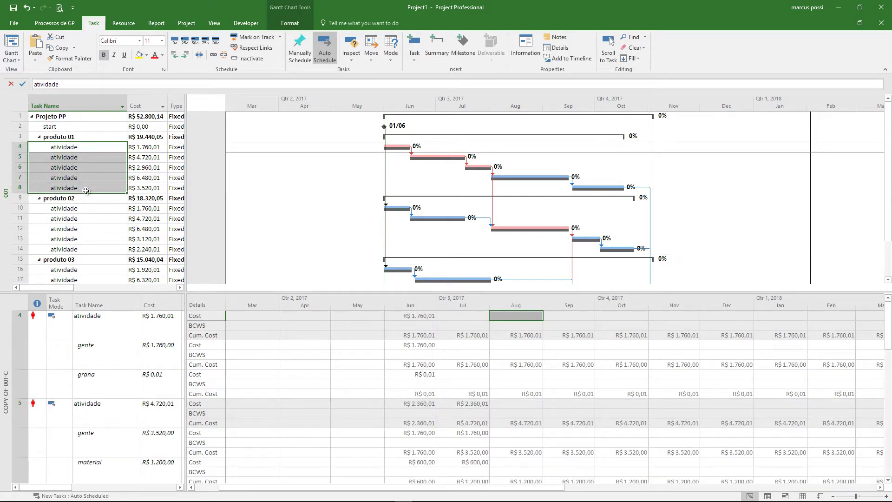
click(84, 115)
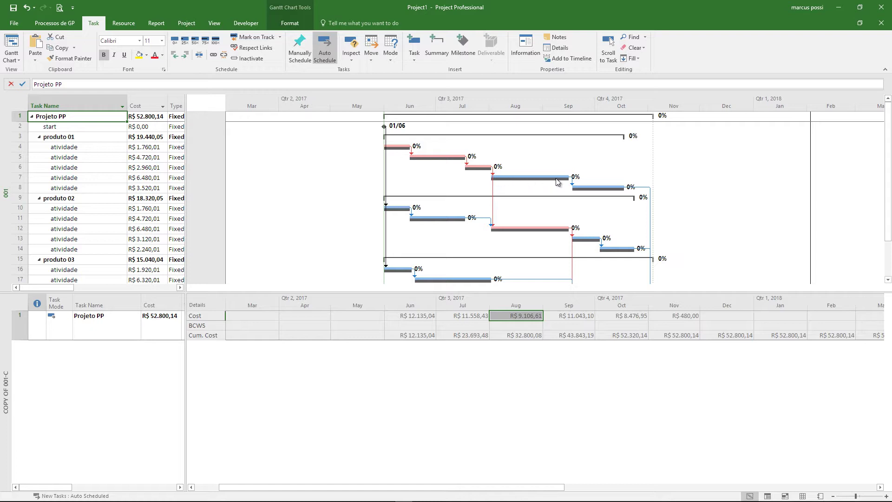
scroll(556, 178, down, 1)
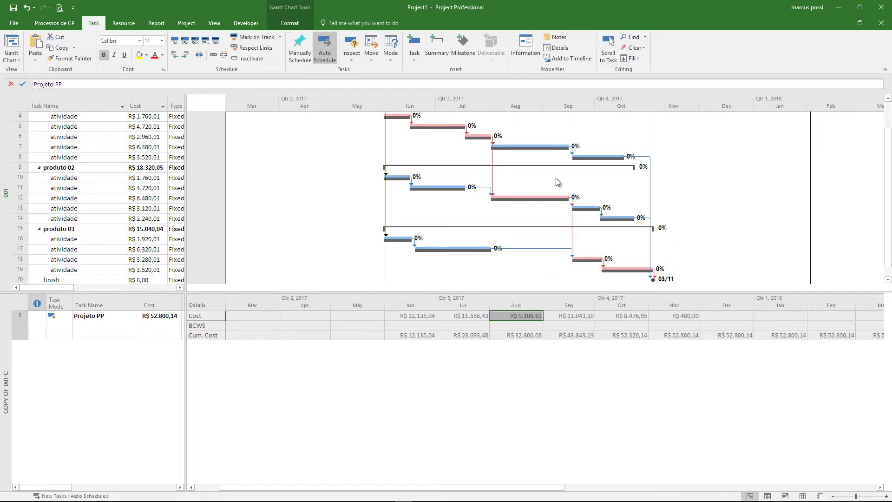
scroll(555, 177, up, 1)
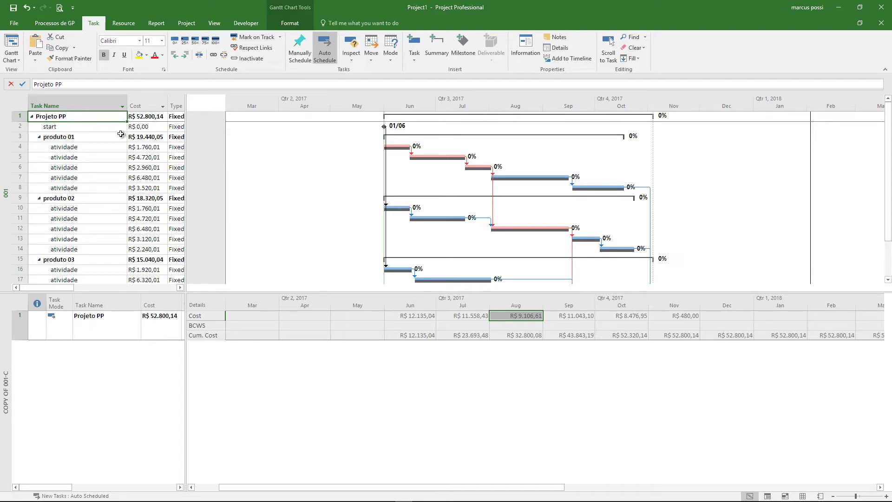
- Inspect the gente, material and grana resource assignments of the activities in rows 4 and 6
click(72, 147)
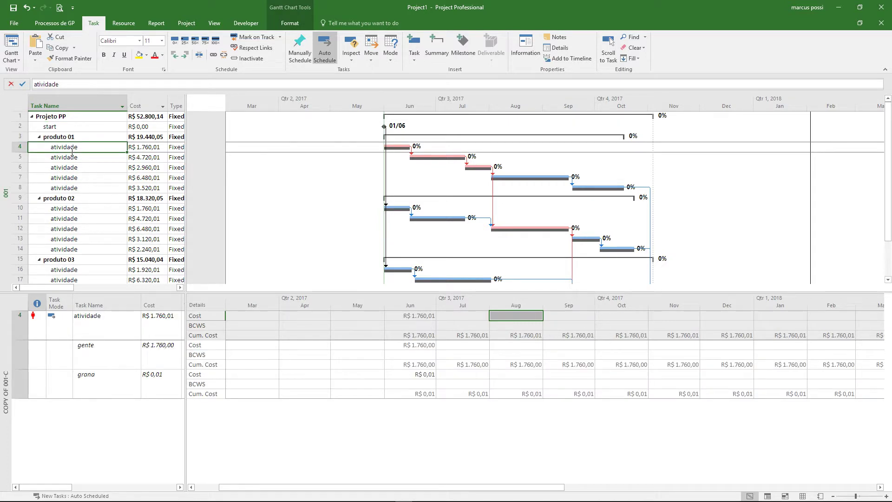
click(119, 350)
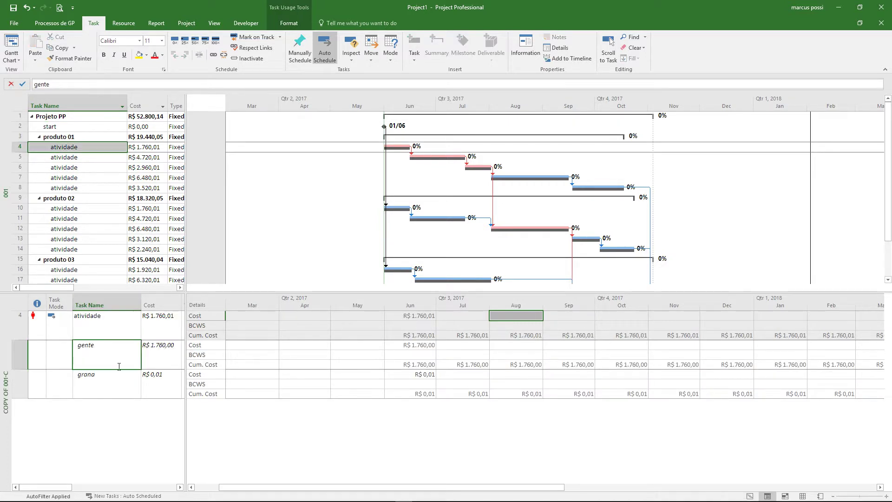
click(119, 381)
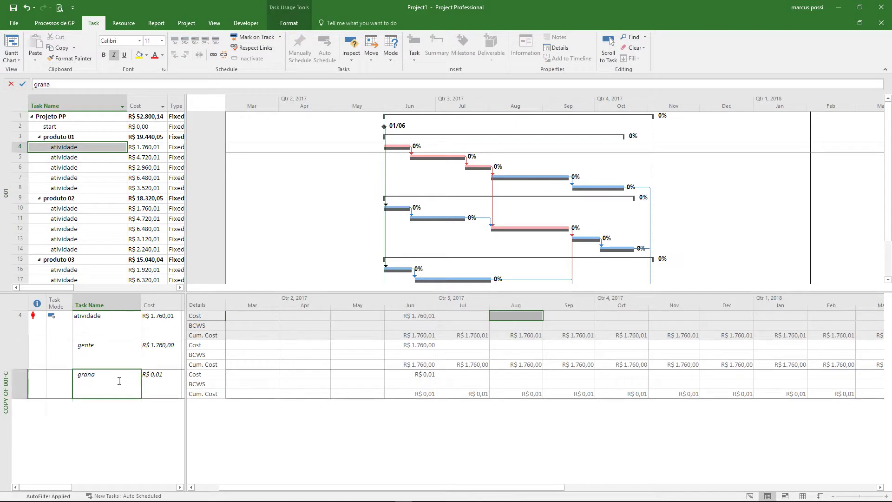
click(85, 166)
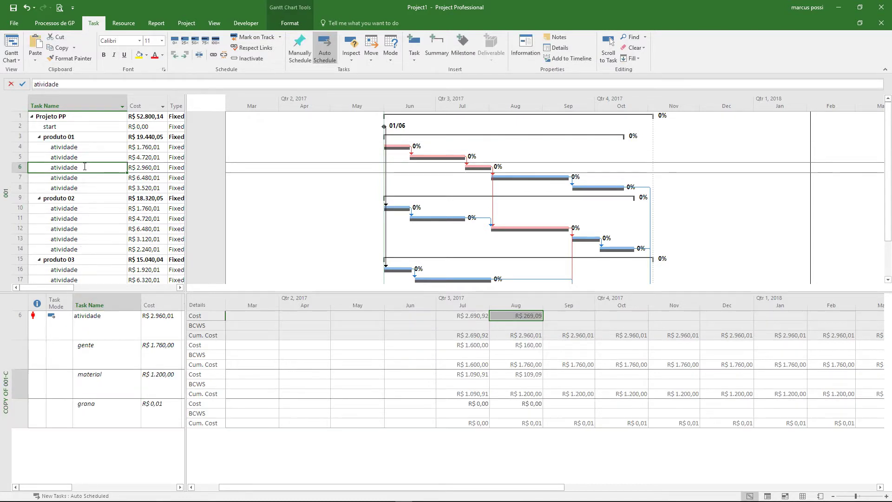
click(96, 355)
click(96, 404)
click(99, 386)
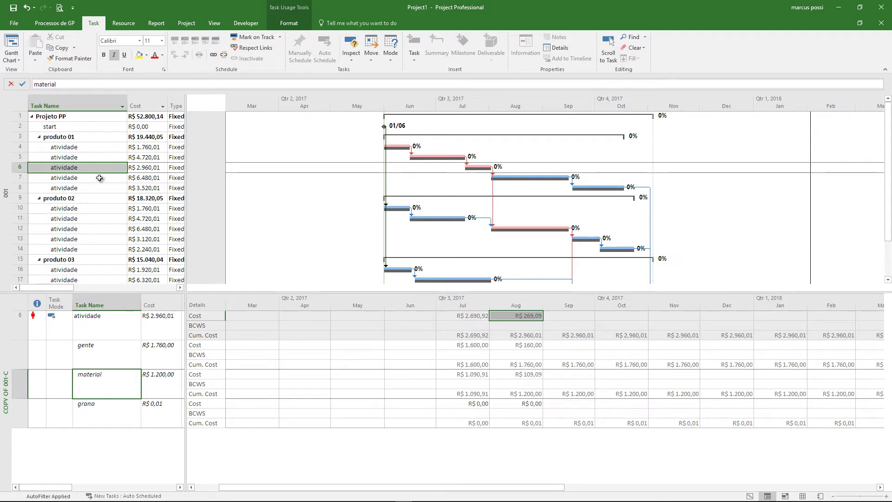
click(113, 353)
click(117, 378)
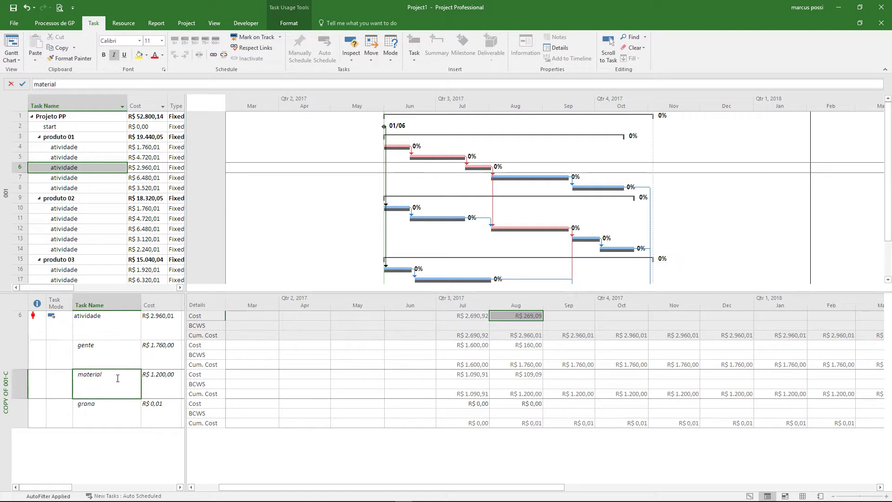
click(121, 407)
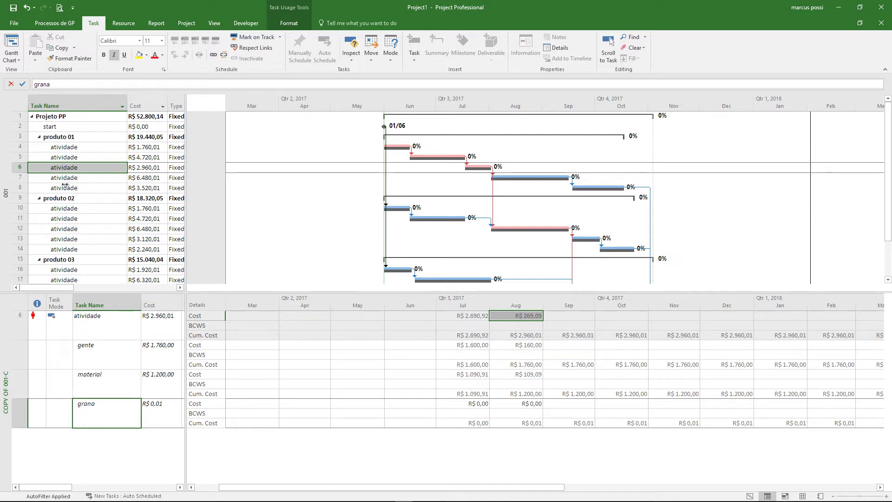
- Compare the time-phased costs of Projeto PP, produto 01, produto 02 and the first activity of produto 01
click(21, 116)
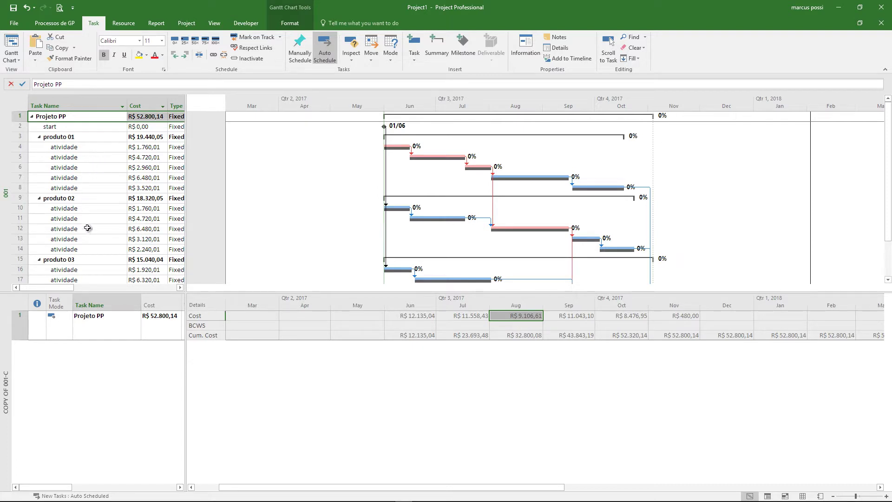
click(86, 147)
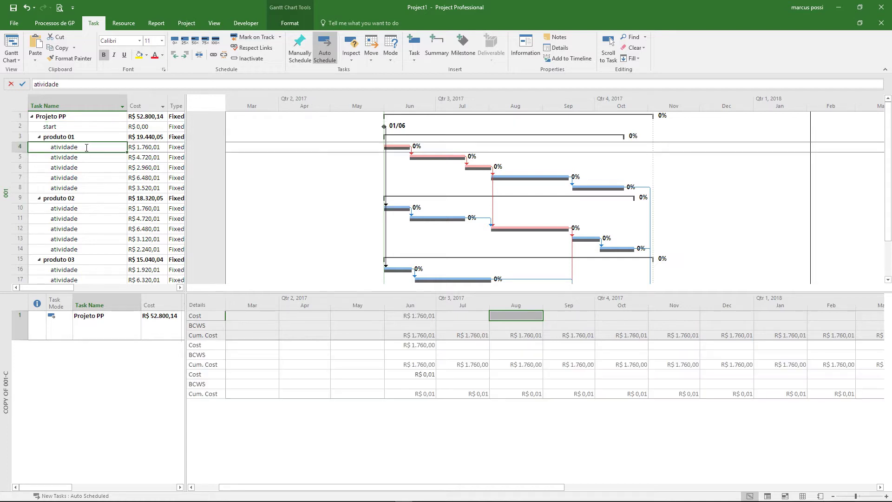
click(70, 136)
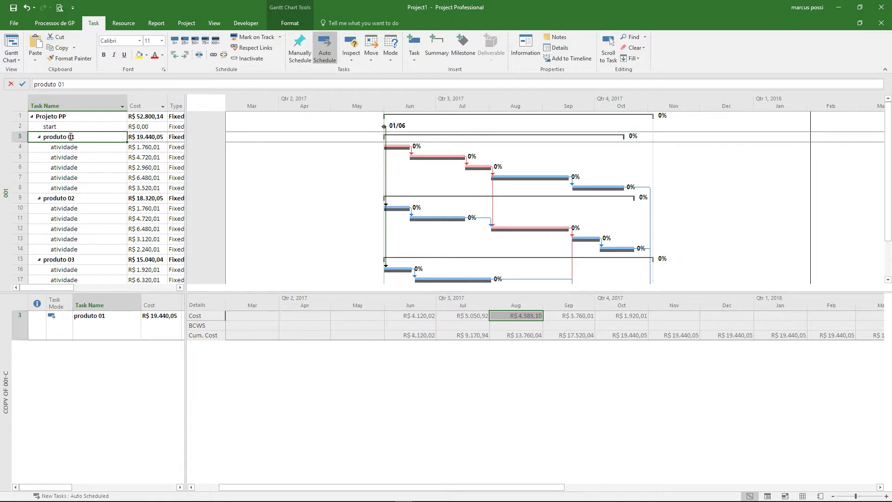
click(83, 199)
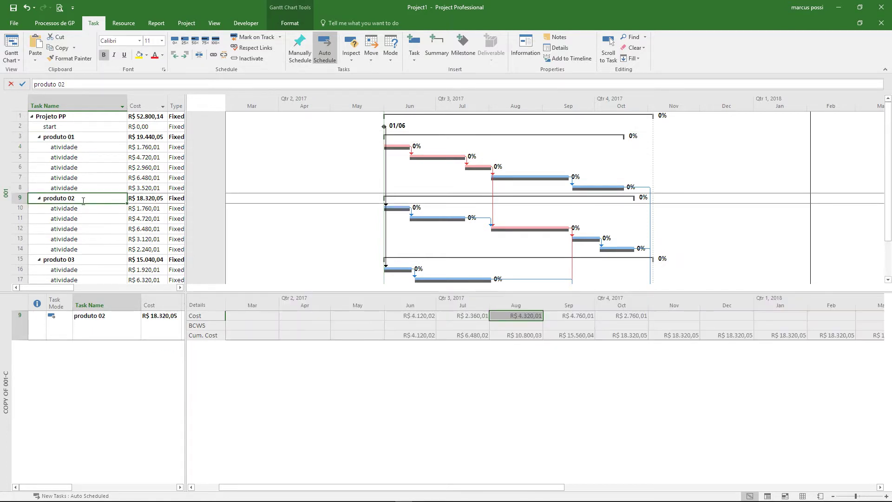
click(77, 147)
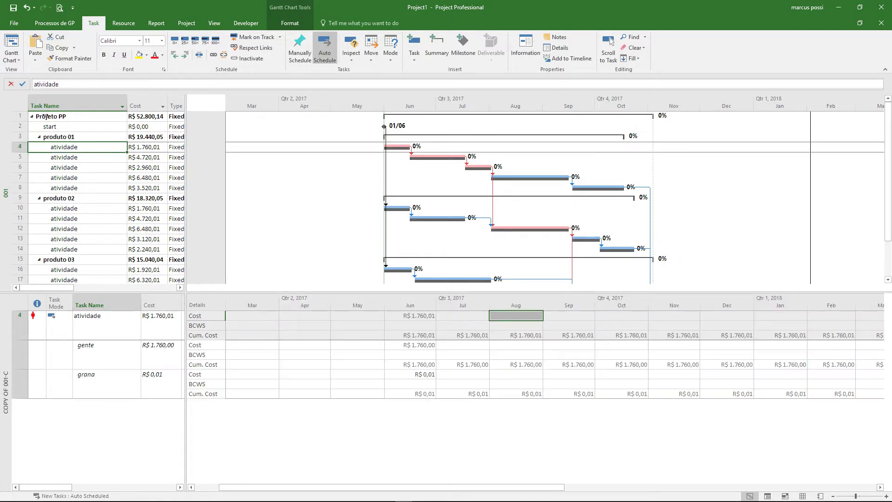
- Review Projeto PP's June and July costs and its cumulative cost from June to September
click(26, 116)
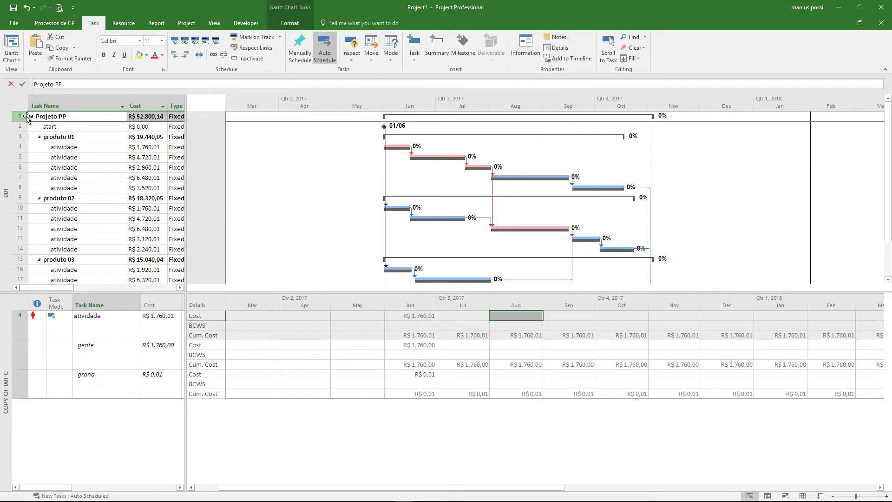
click(405, 318)
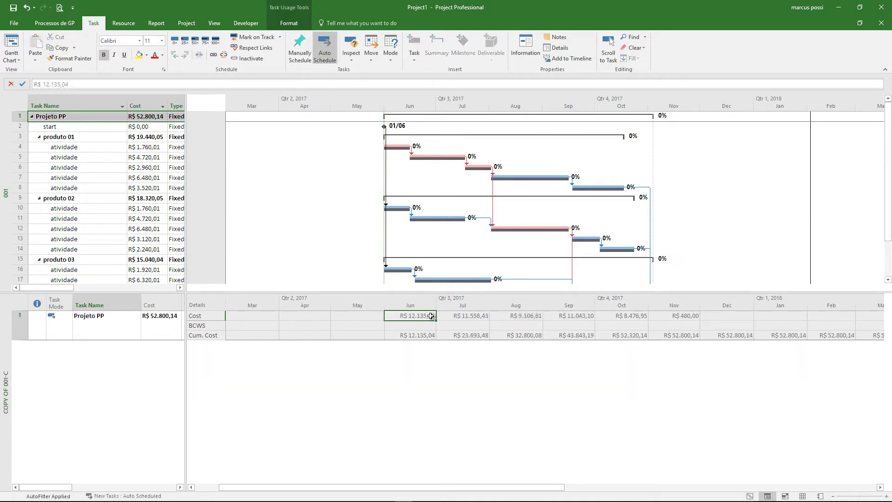
click(464, 316)
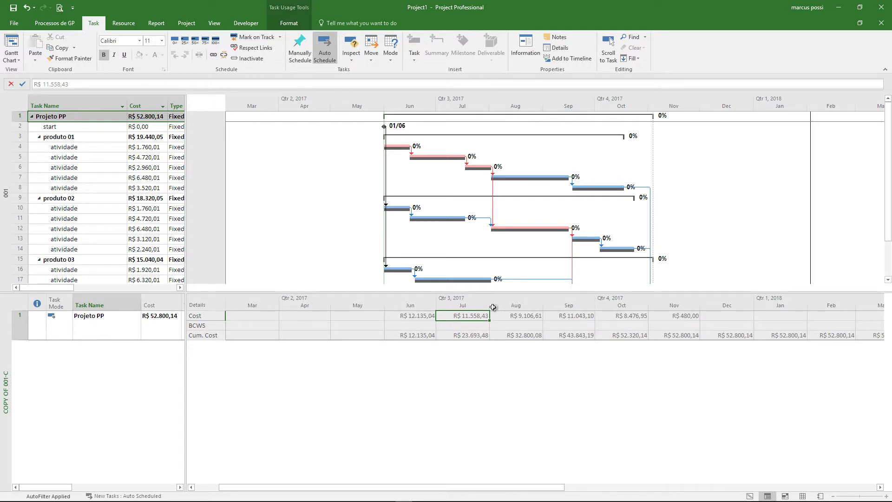
click(424, 336)
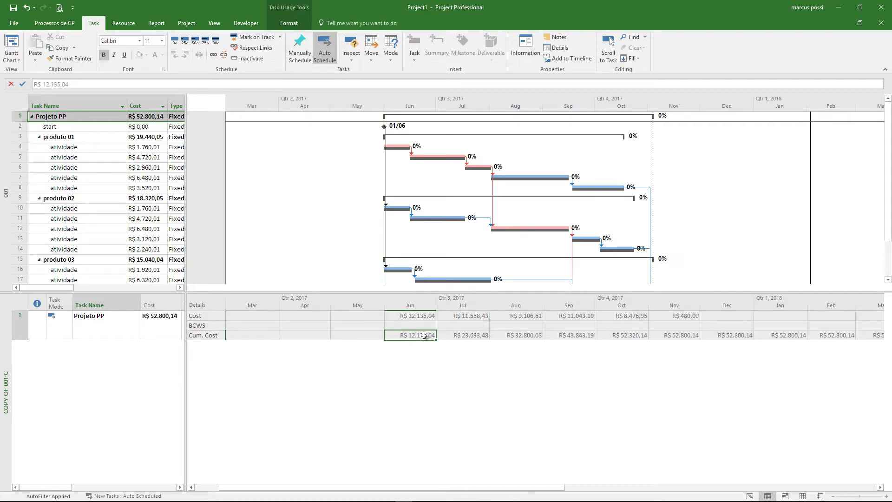
click(454, 337)
click(529, 337)
click(587, 335)
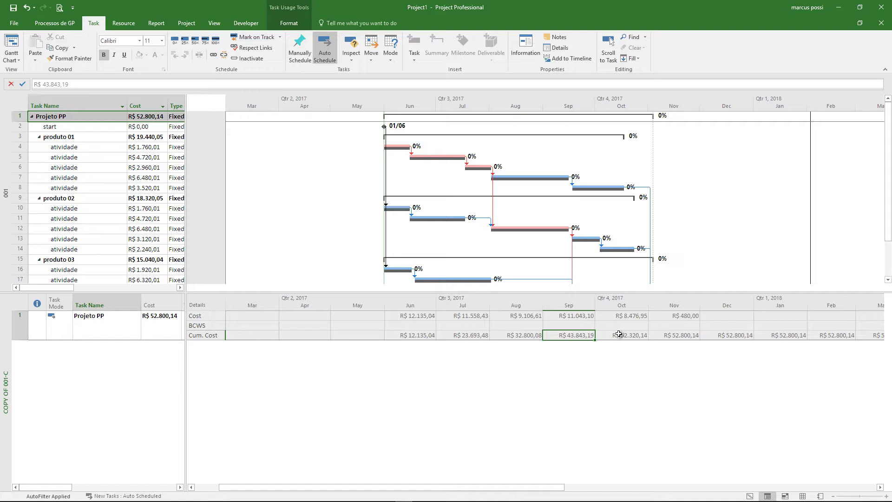
- Inspect the BCWS row of Projeto PP month by month from June to November 2017
click(208, 328)
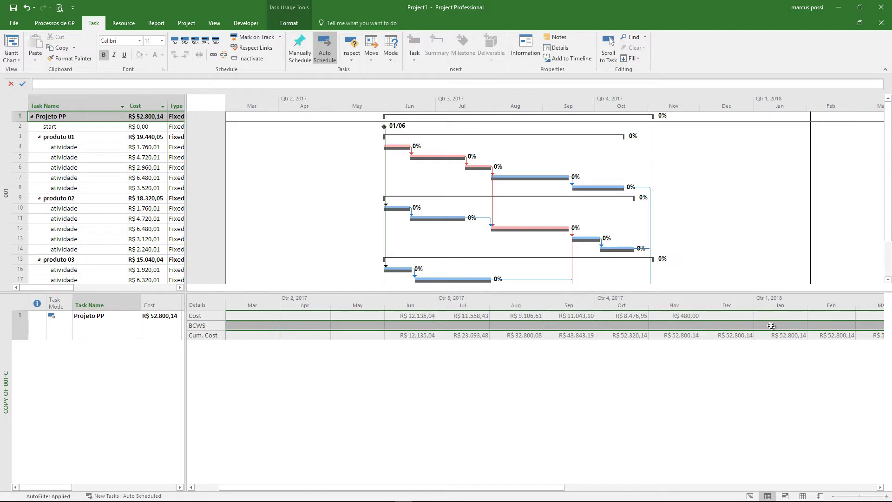
click(423, 326)
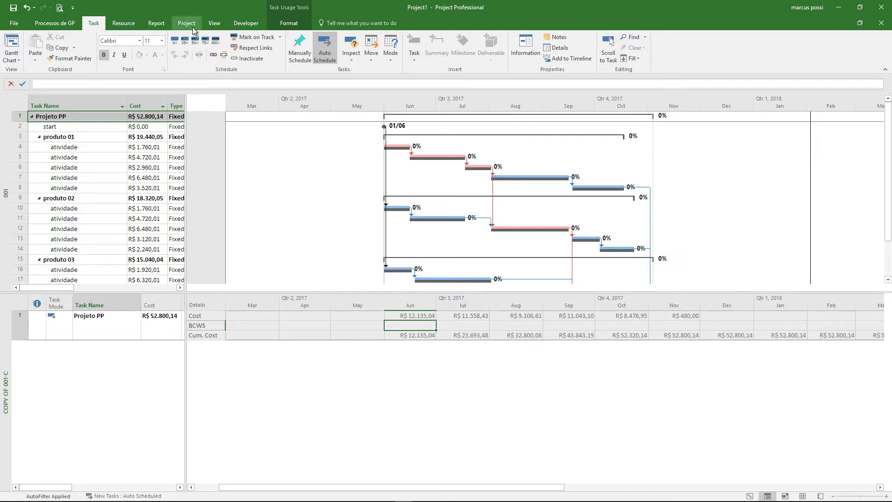
click(186, 23)
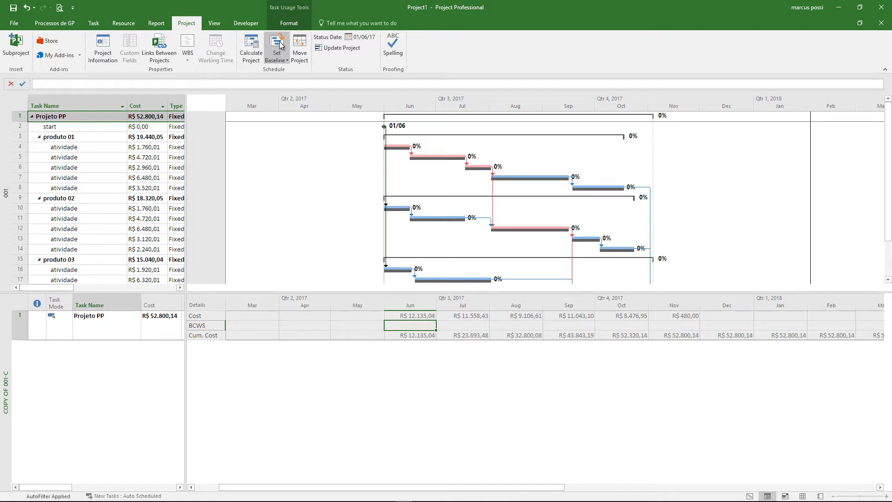
click(465, 324)
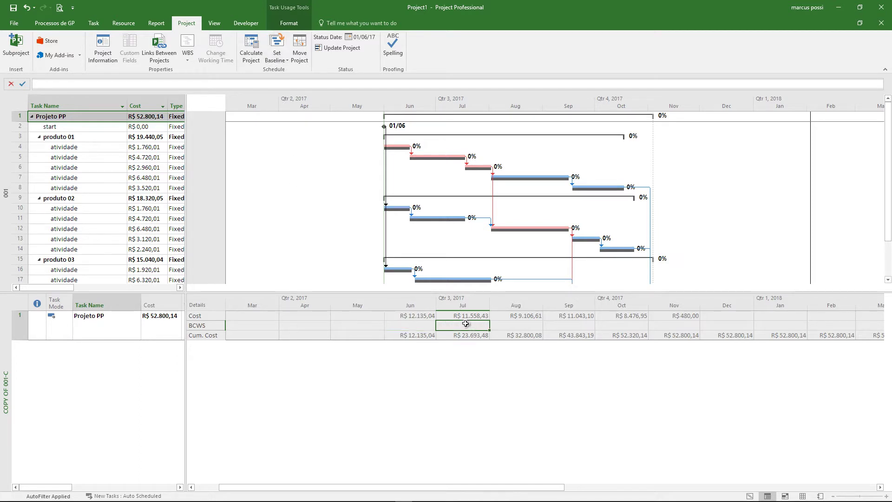
click(528, 325)
click(587, 325)
click(636, 327)
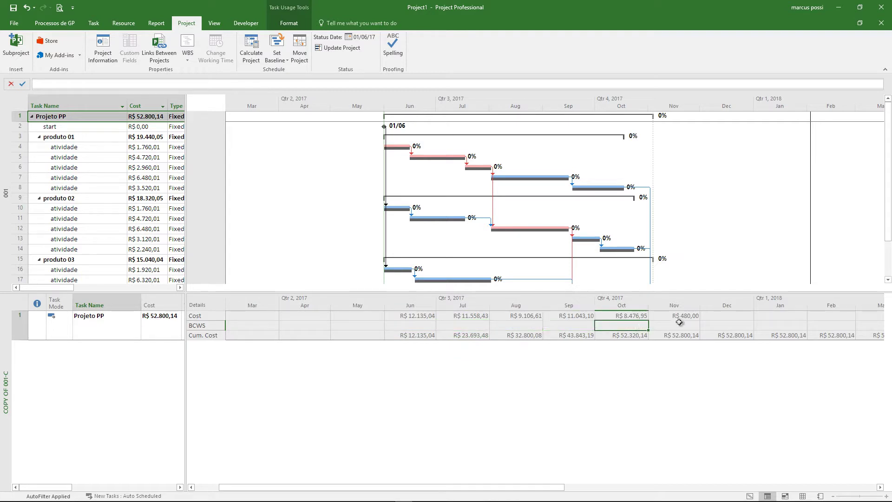
click(680, 322)
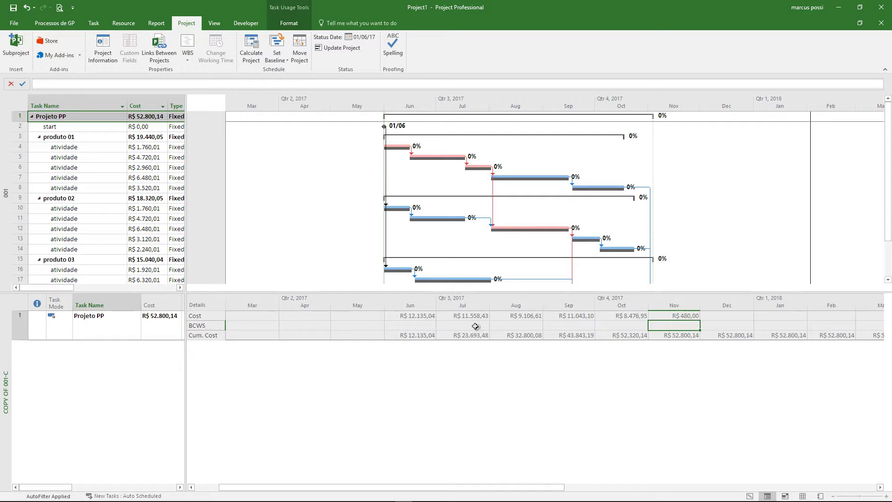
- Review the monthly costs of Projeto PP from June to November against the June BCWS cell
click(418, 317)
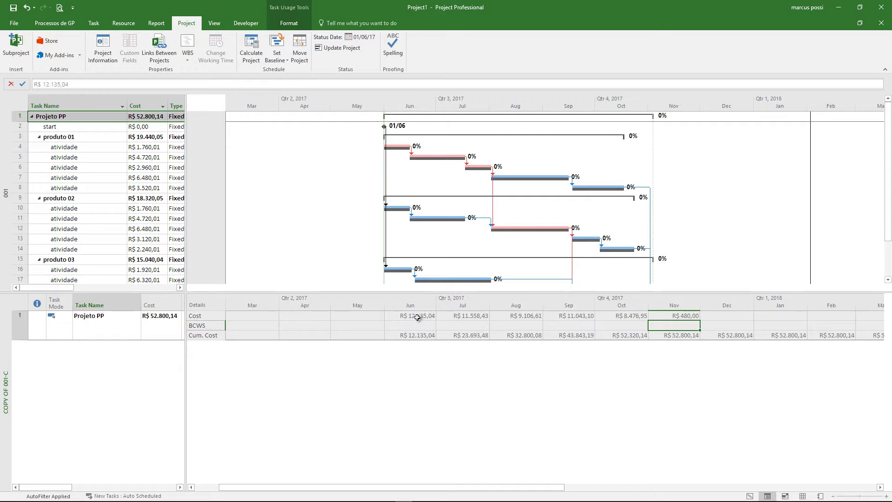
click(456, 316)
click(502, 316)
click(567, 316)
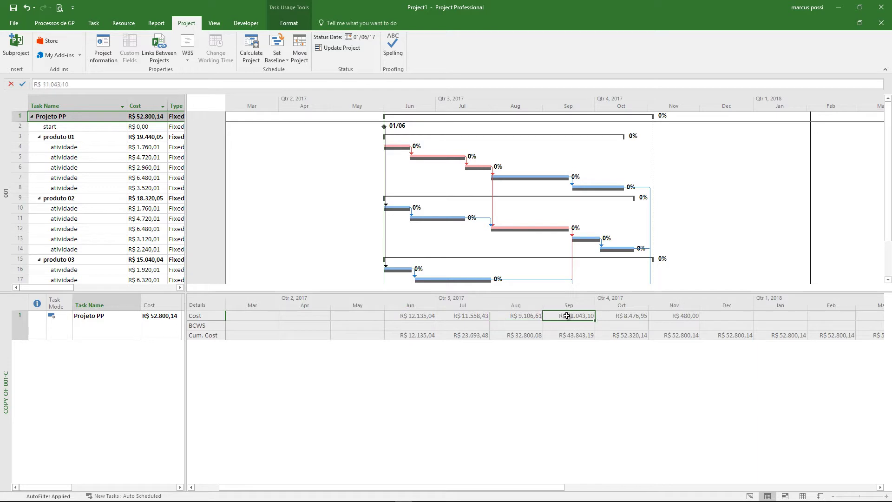
click(621, 316)
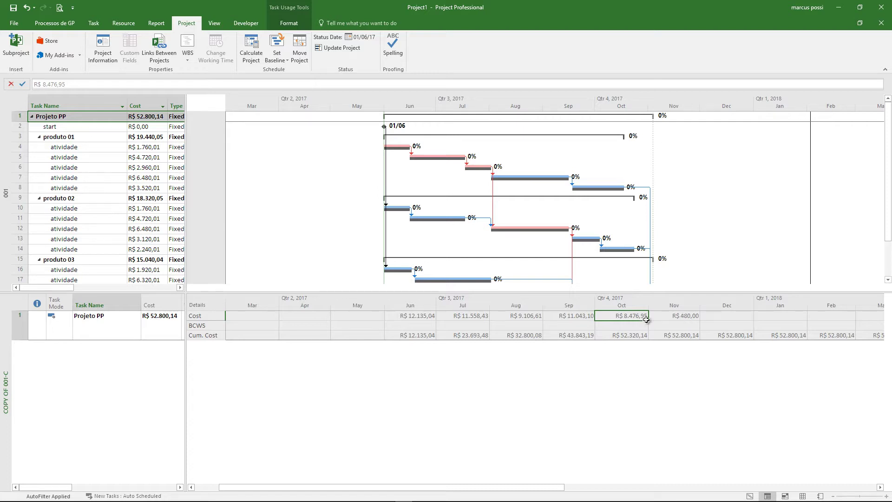
click(402, 325)
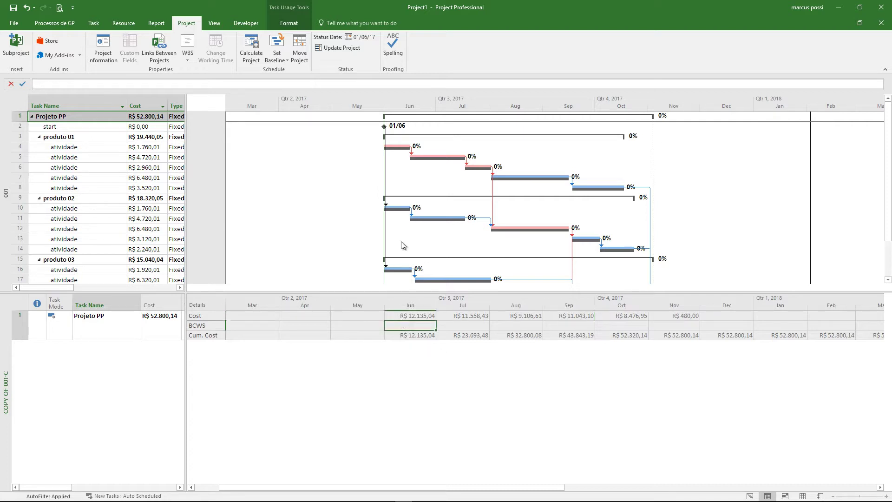
click(404, 316)
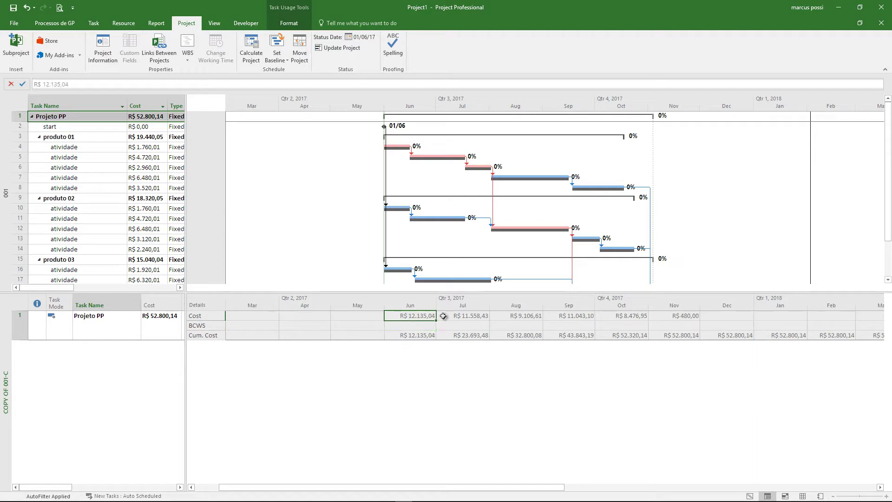
click(469, 315)
click(515, 314)
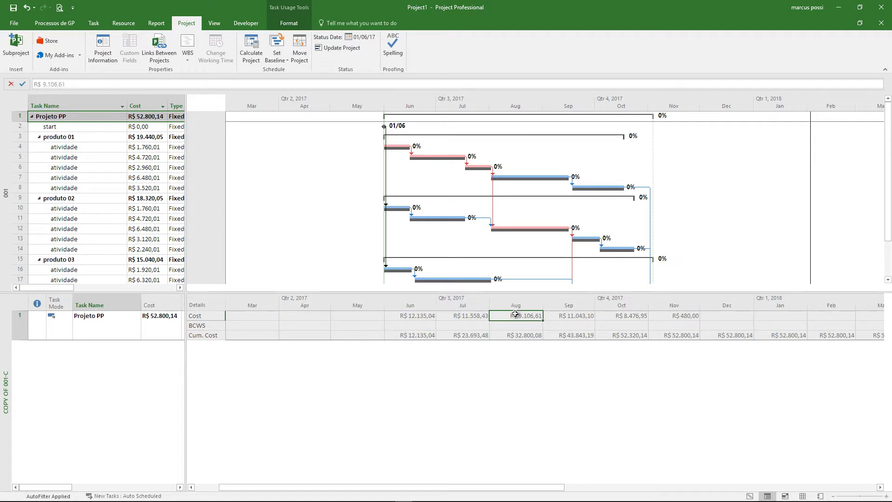
click(570, 315)
click(613, 316)
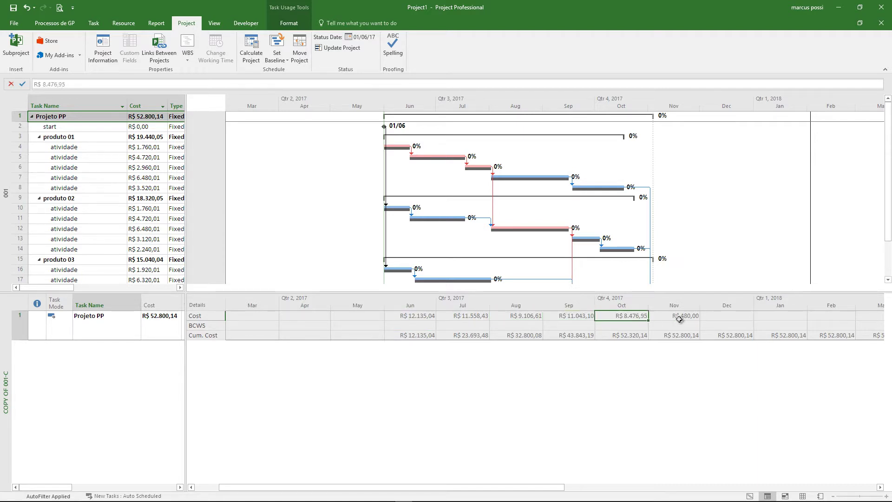
click(679, 318)
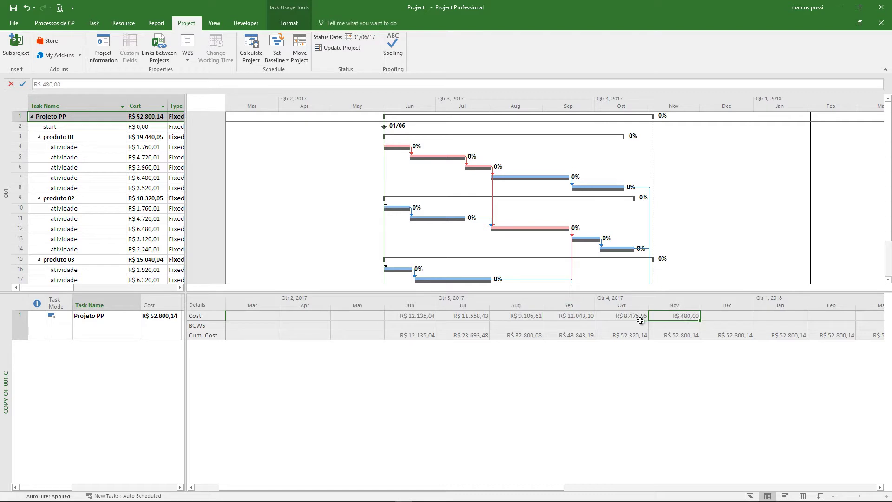
- Compare Projeto PP's June cumulative cost with its July BCWS cell and the whole BCWS row
click(403, 334)
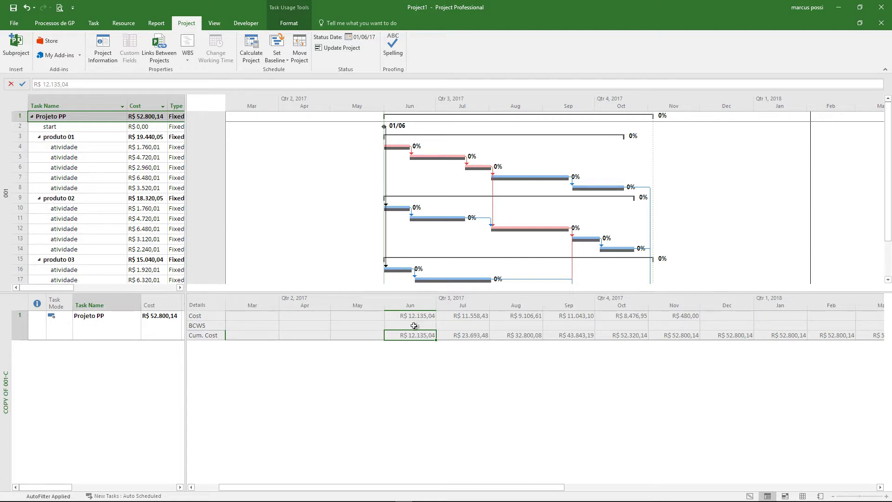
click(471, 327)
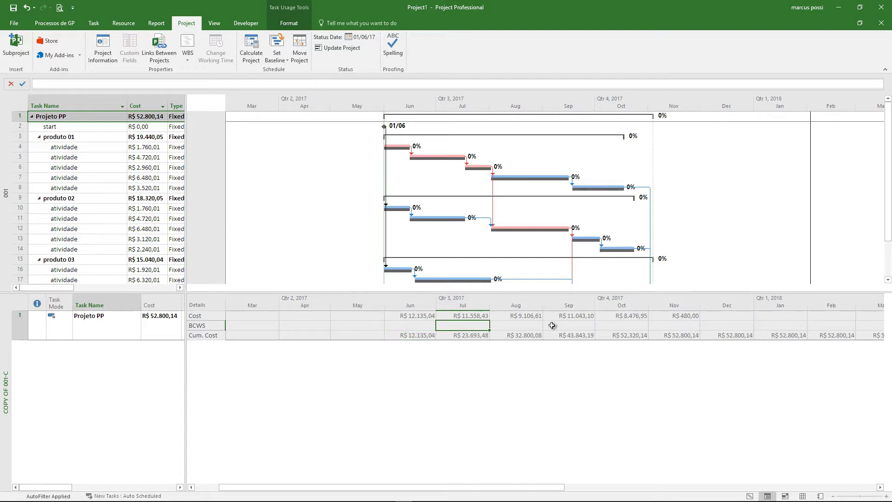
click(211, 327)
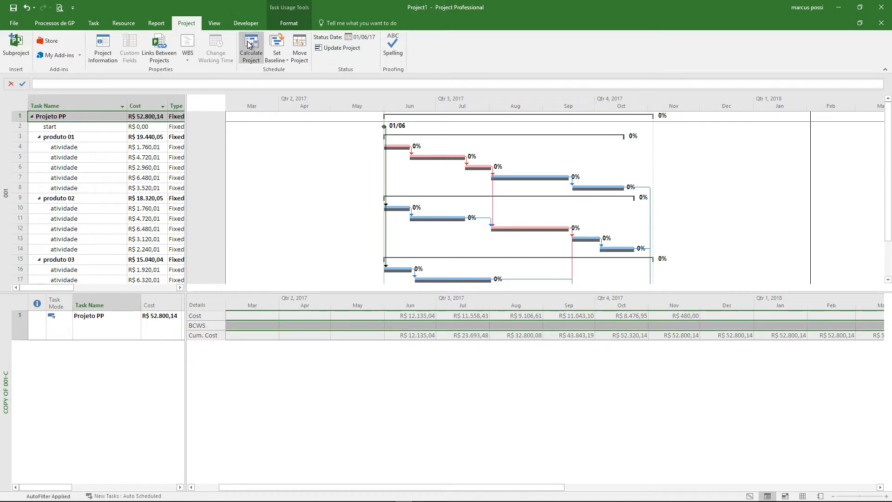
- Set the project's status date to 03/11/17 in the project information
click(103, 47)
drag(407, 162, 478, 178)
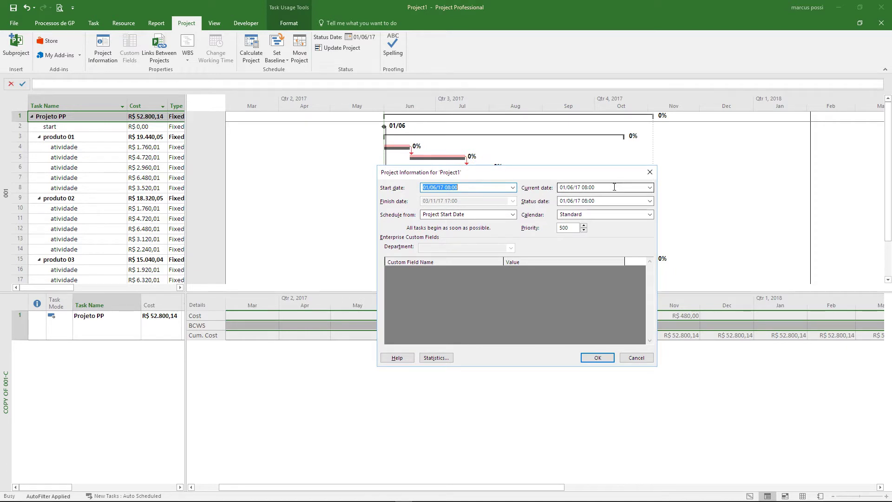
click(599, 188)
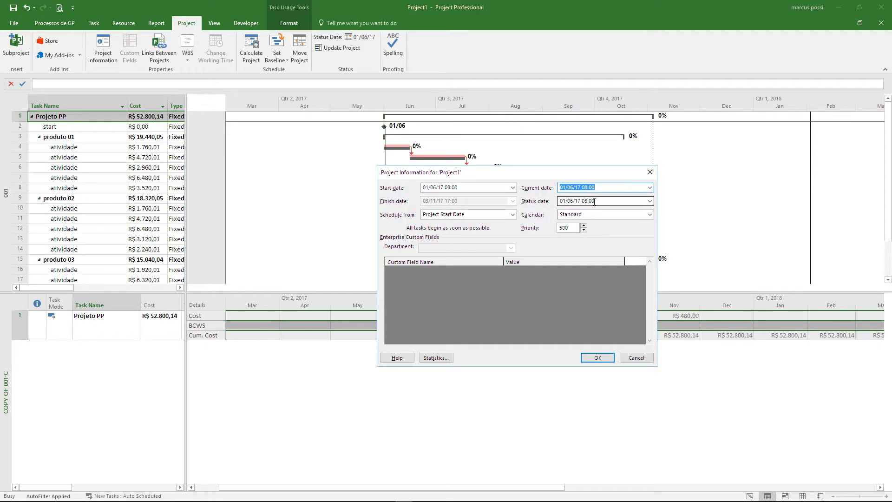
click(649, 201)
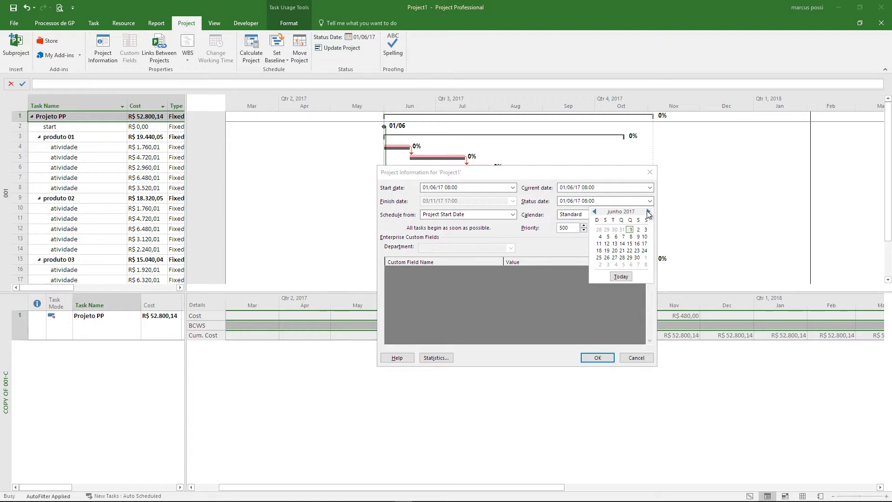
click(648, 212)
click(648, 212)
click(648, 212)
click(648, 212)
click(648, 212)
click(638, 230)
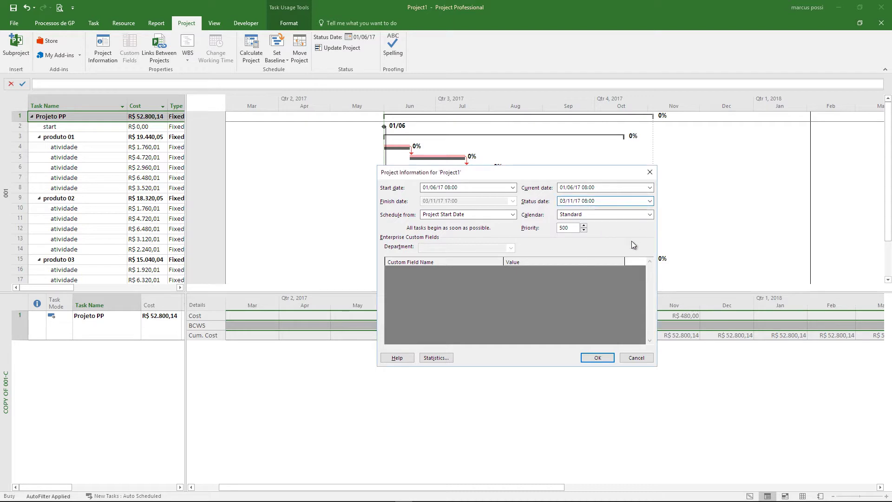
click(599, 358)
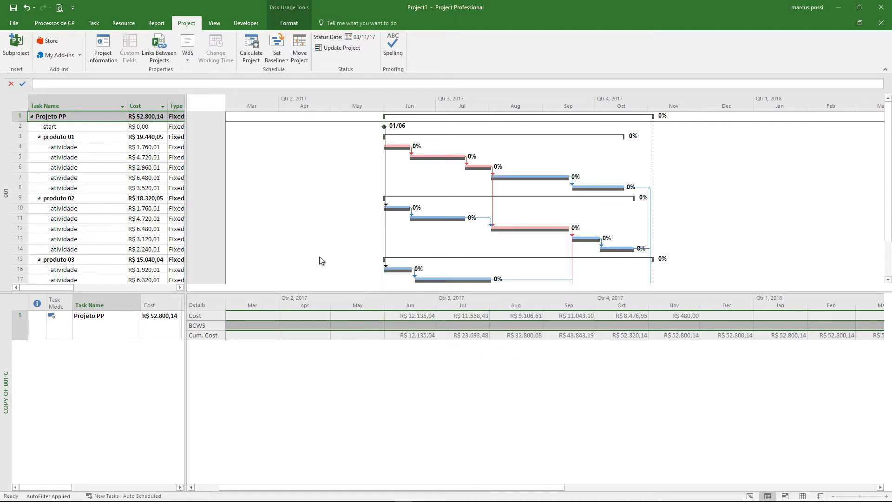
- Copy the status date 03/11/17 08:00 into the project's current date and apply it
click(103, 51)
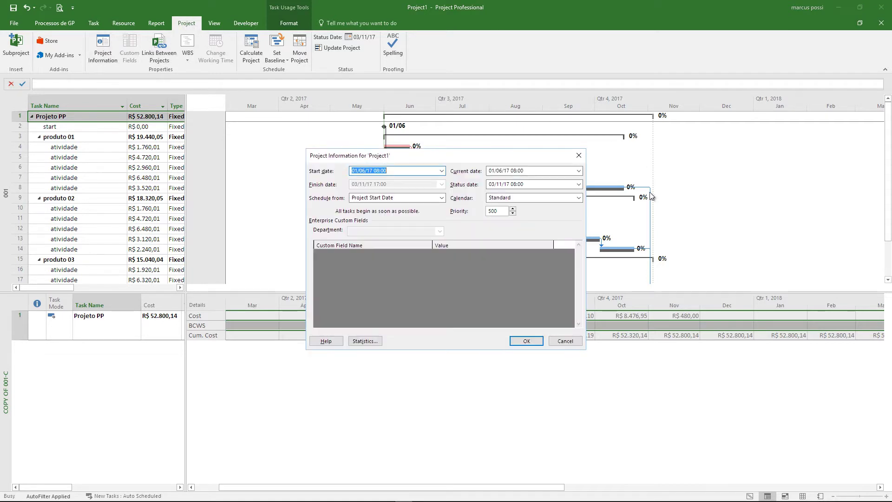
key(Tab)
key(Tab)
key(ctrl+c)
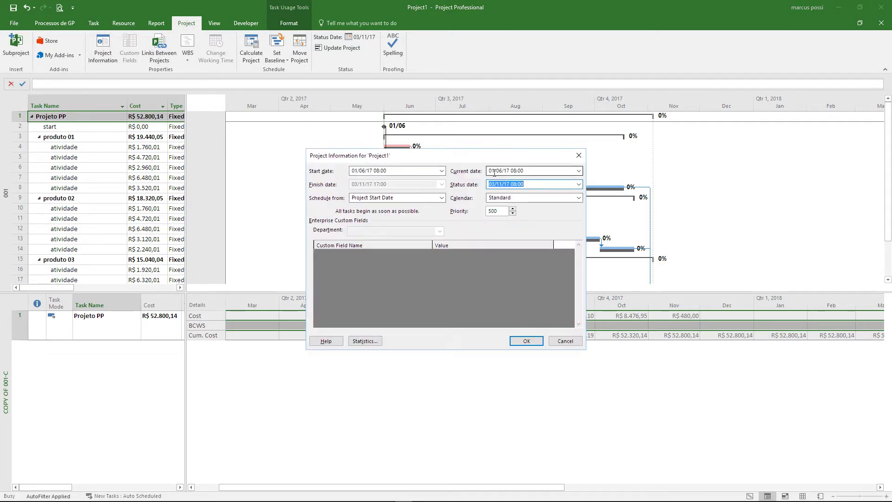
key(shift+Tab)
key(ctrl+v)
click(527, 341)
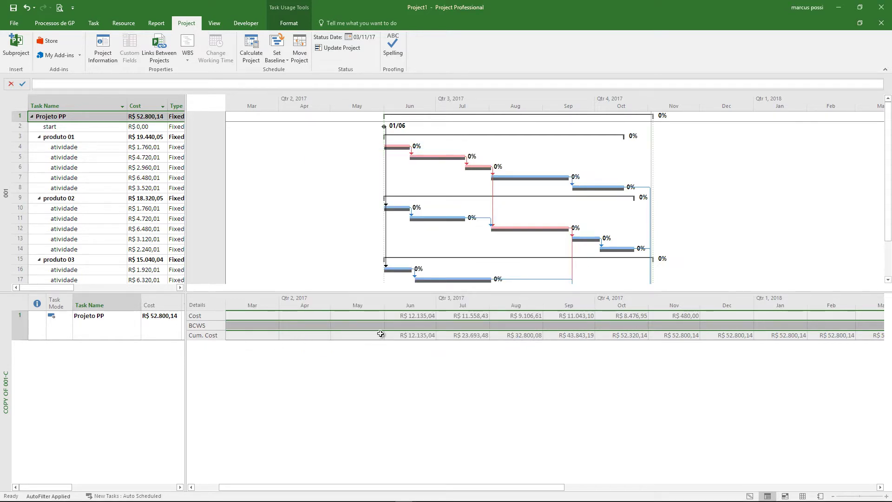
- Zoom the Gantt timeline to the entire project, and bring the timescale back to months grouped by quarter
click(445, 101)
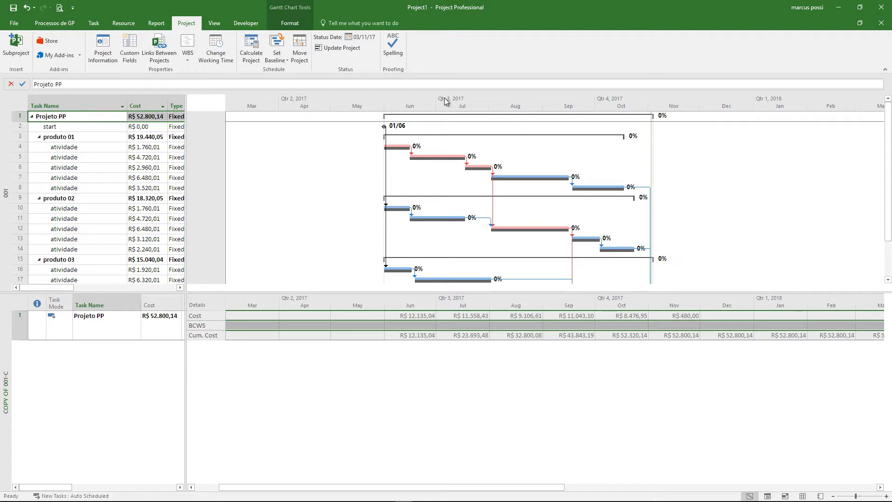
right_click(445, 101)
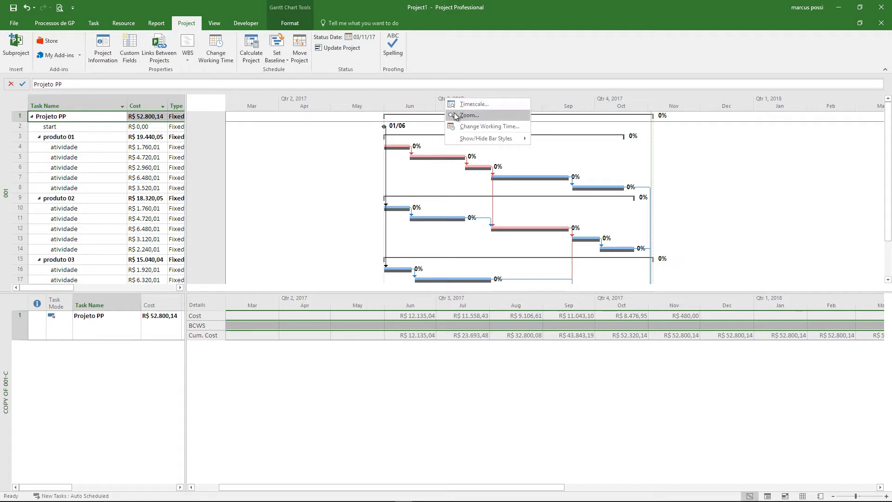
click(453, 114)
click(417, 268)
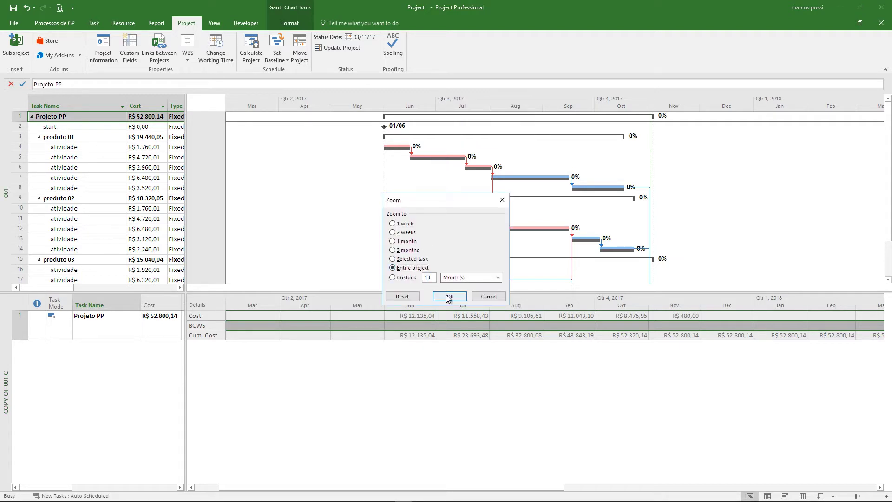
click(449, 296)
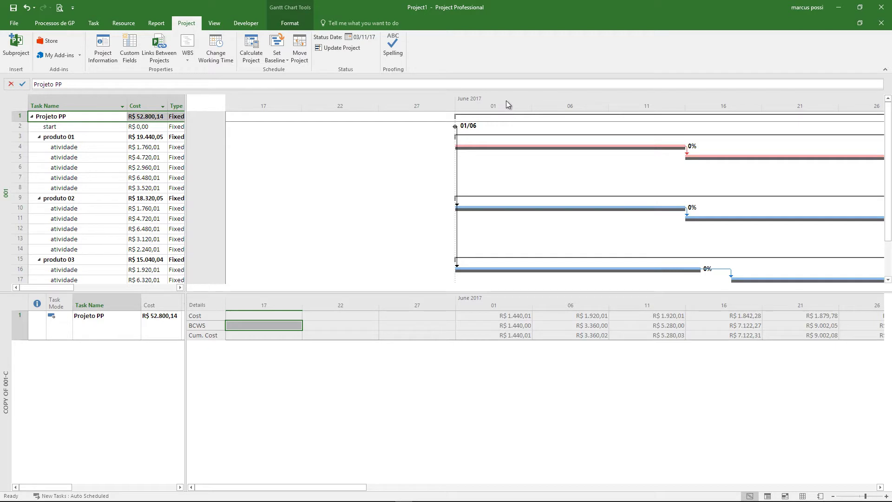
right_click(506, 100)
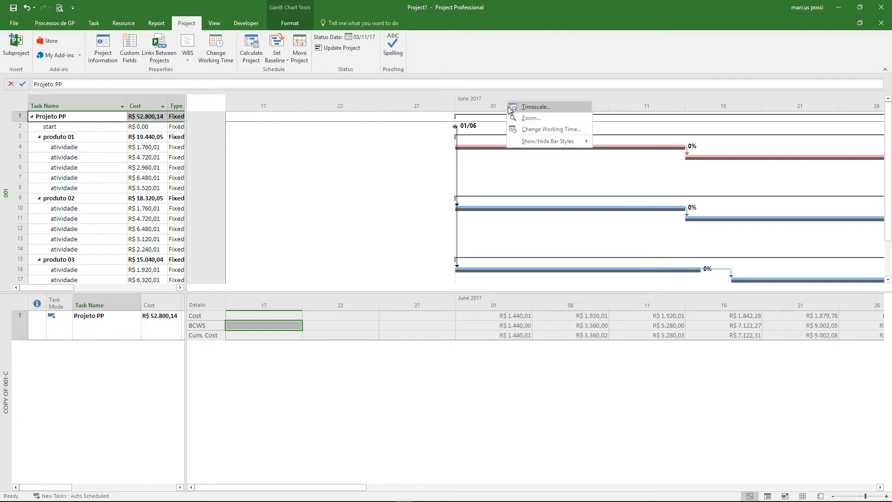
click(465, 99)
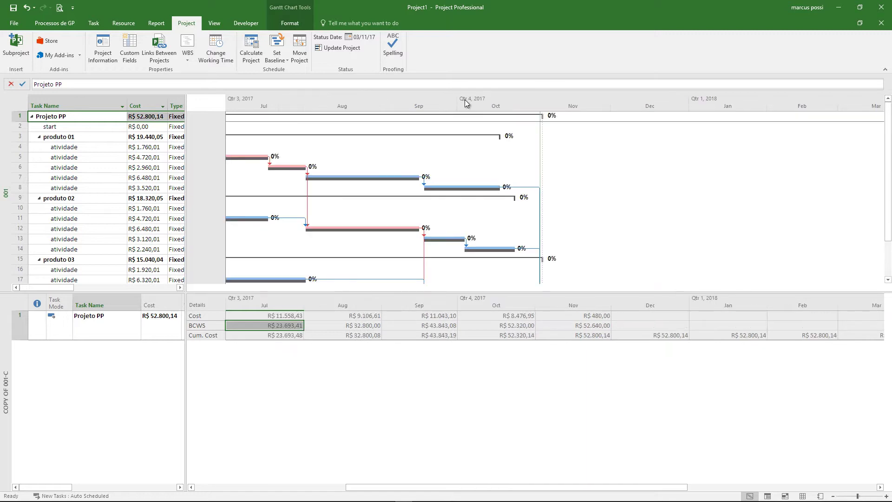
- Examine Projeto PP's monthly BCWS from June to November alongside its cost and cumulative cost, starting at June
click(190, 487)
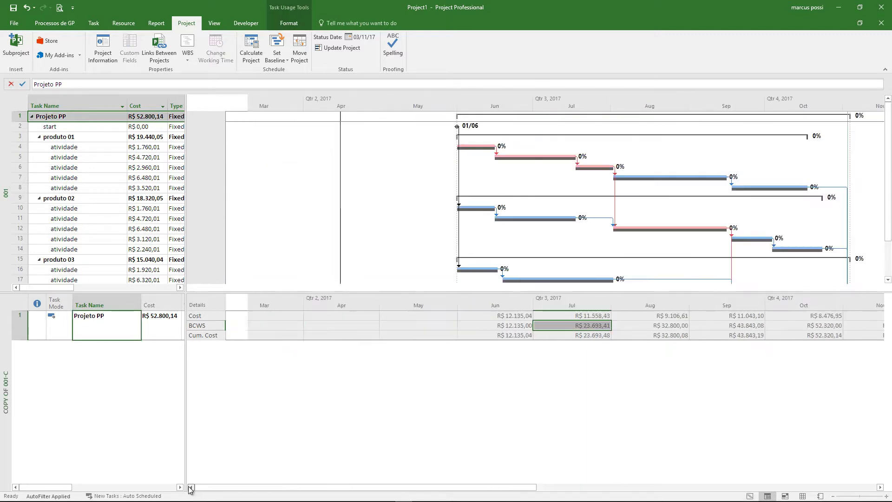
click(880, 488)
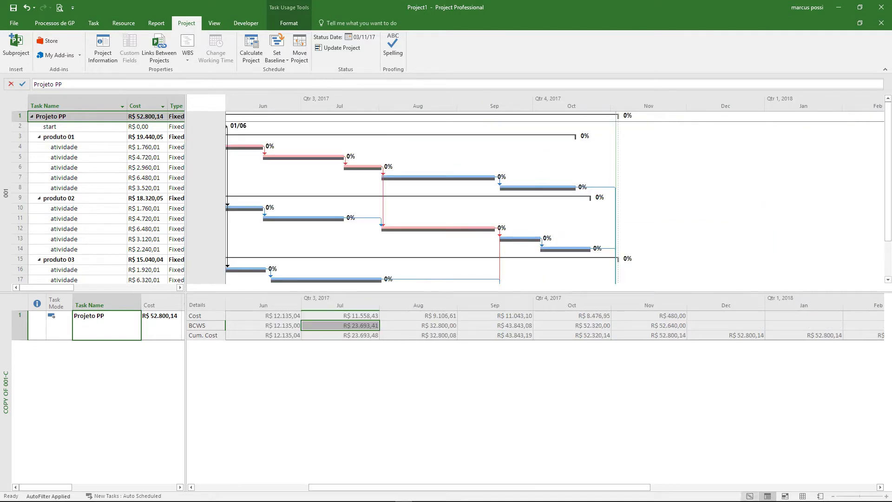
click(191, 487)
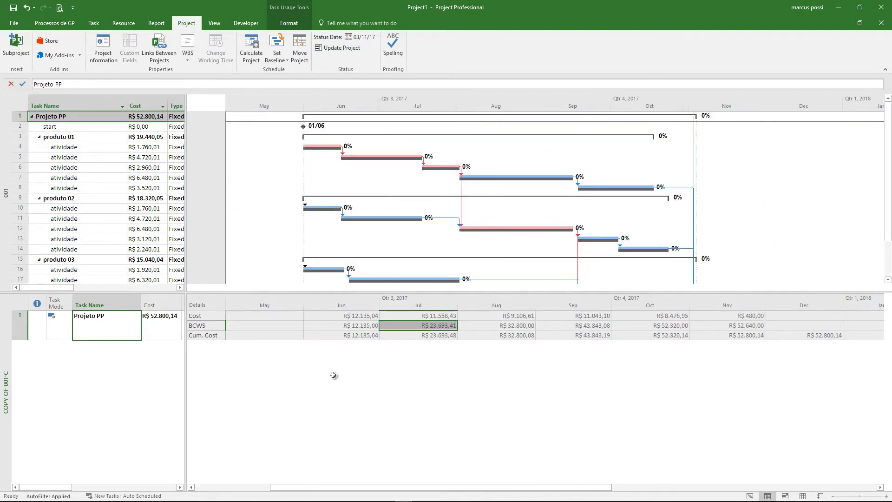
click(360, 327)
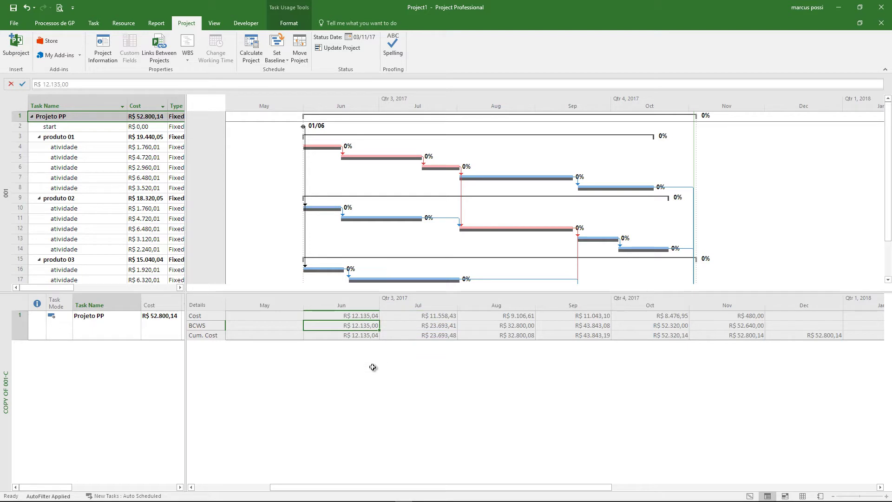
- Compare Projeto PP's cumulative cost with its BCWS for June, and check the monthly cost and BCWS values through November
click(372, 335)
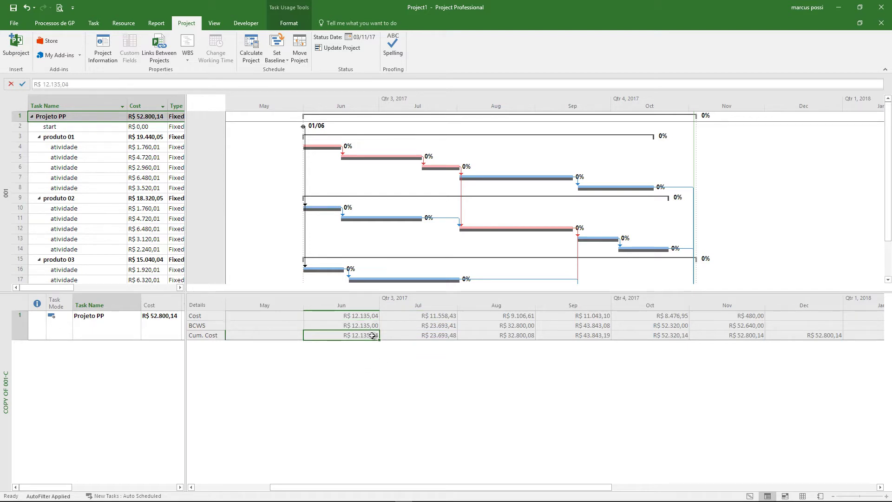
click(214, 334)
click(259, 335)
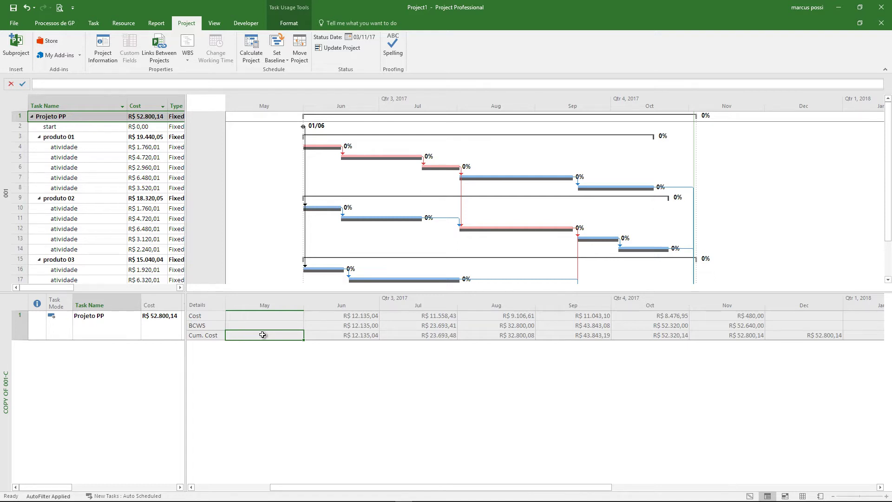
click(332, 326)
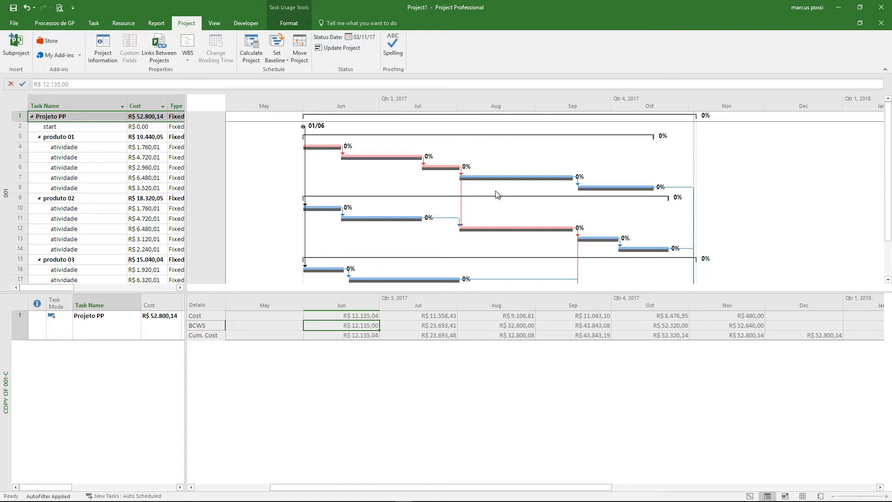
click(369, 316)
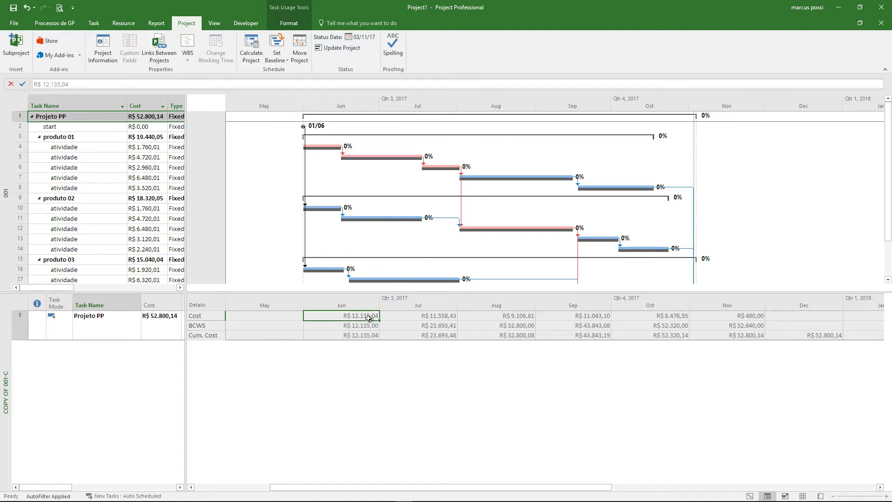
click(421, 317)
click(506, 317)
click(573, 317)
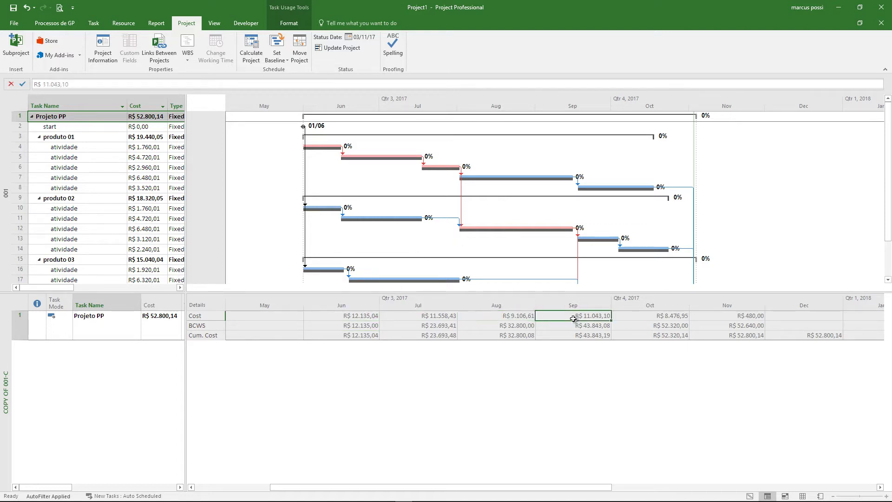
click(360, 325)
click(449, 326)
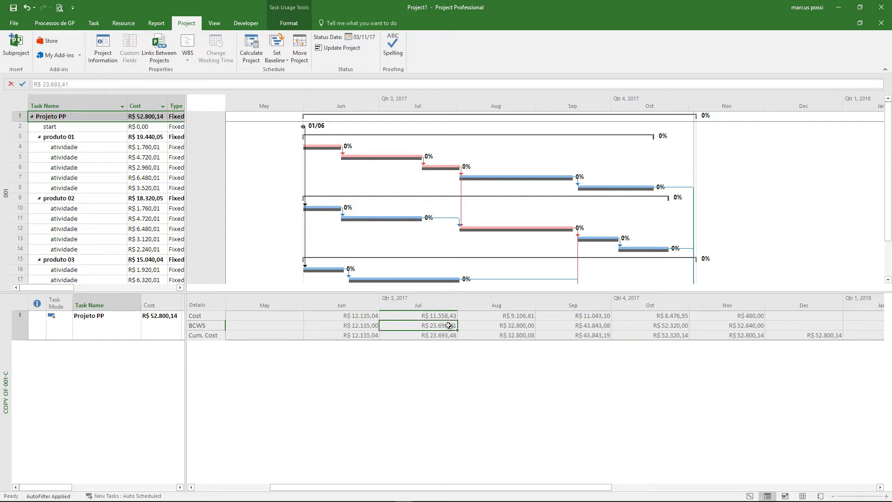
click(501, 324)
click(587, 327)
click(675, 326)
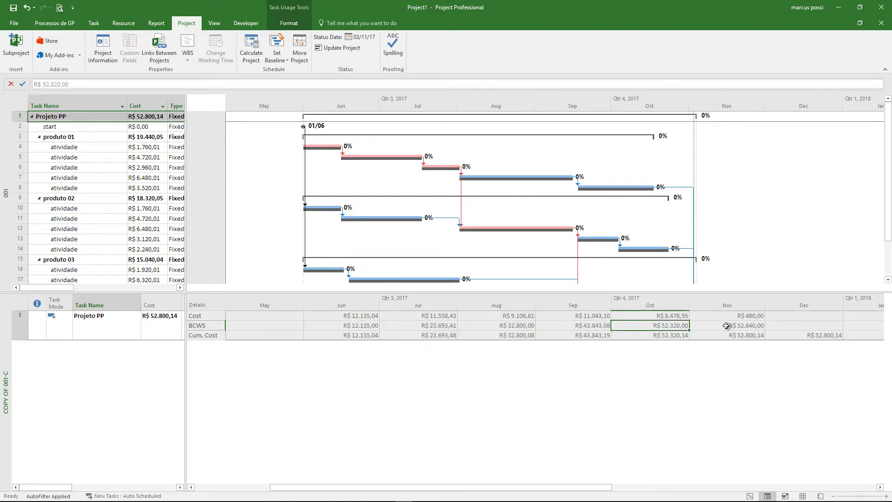
click(727, 327)
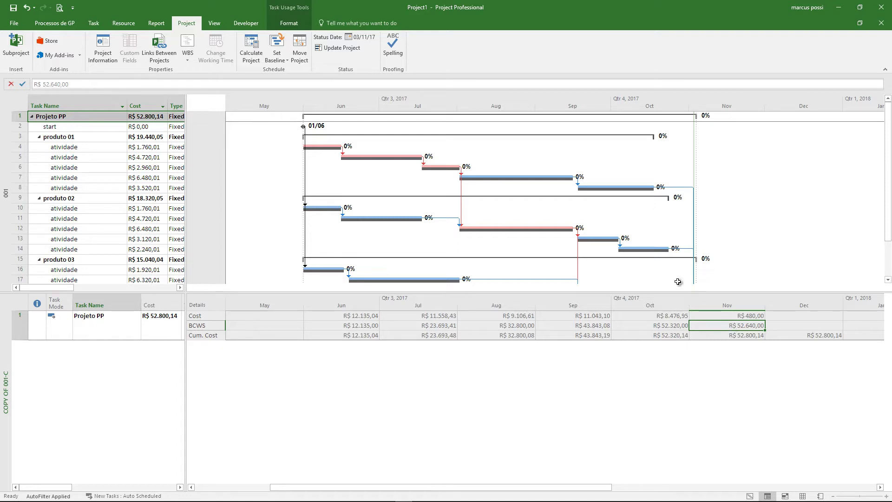
- Switch to the 003-full view to show the resource graph beneath the Gantt chart, and select the Projeto PP summary task
right_click(8, 140)
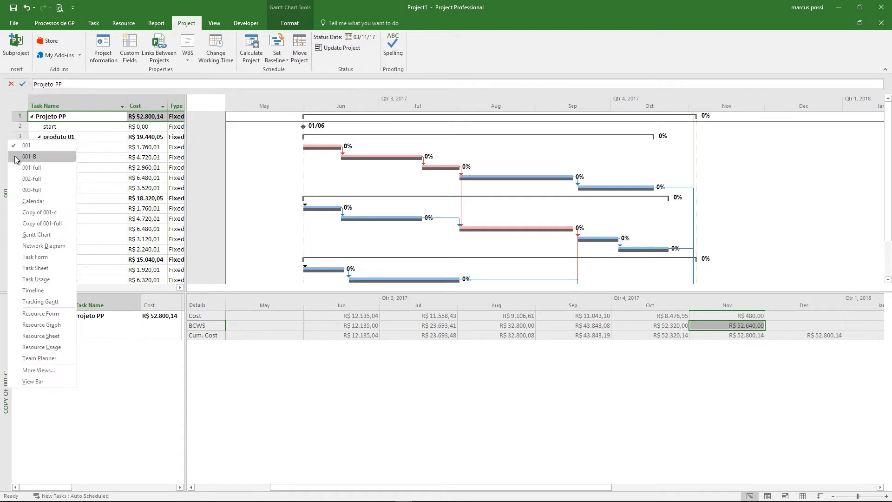
click(19, 178)
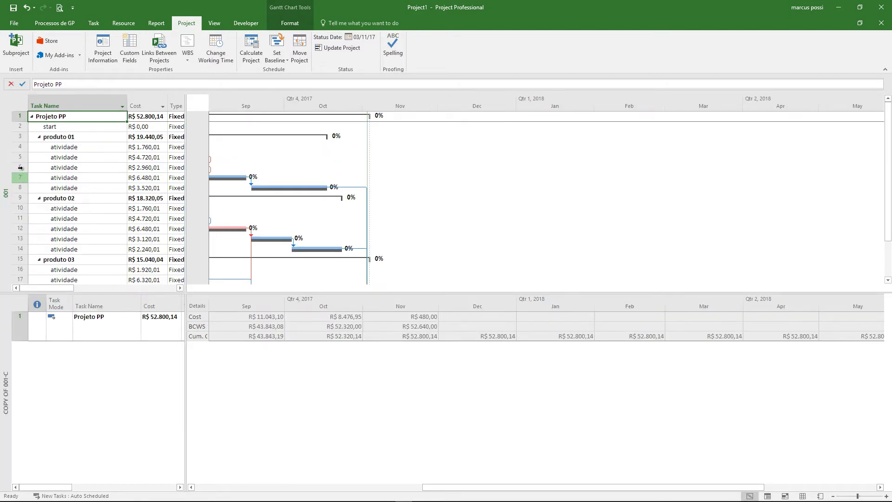
right_click(4, 134)
click(18, 182)
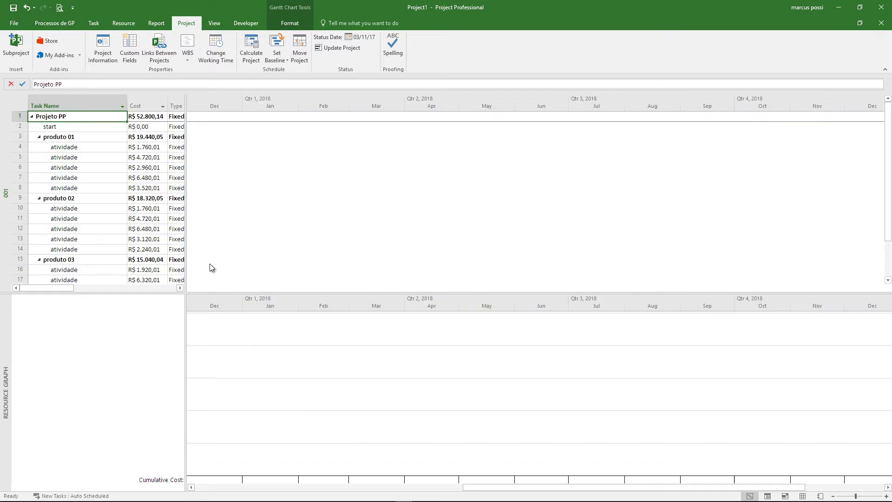
click(66, 116)
click(19, 116)
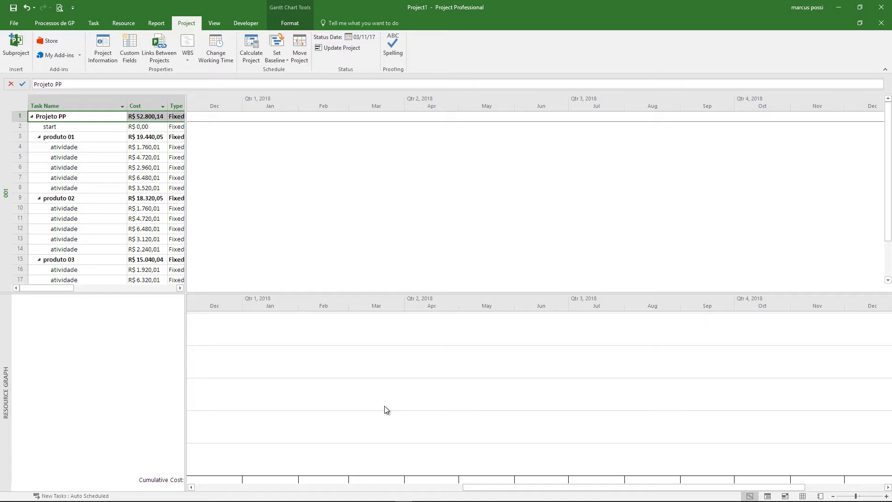
- Zoom the Gantt chart and resource graph timeline to the entire project
right_click(341, 96)
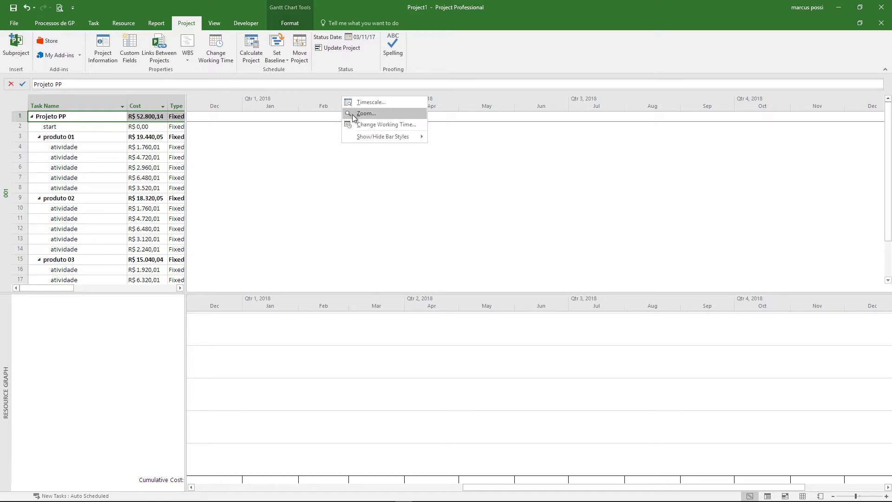
click(353, 112)
click(398, 268)
click(448, 296)
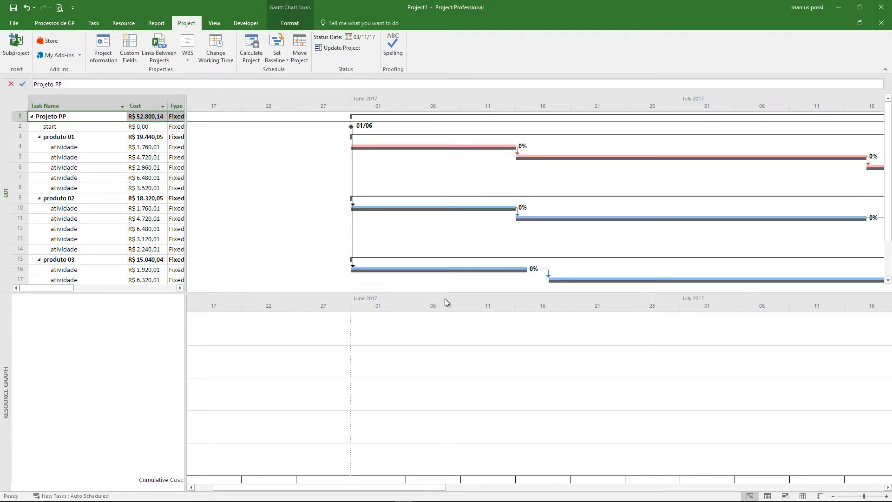
- Select all tasks and bring up the first resource's cumulative cost curve in the resource graph, passing through material
click(20, 104)
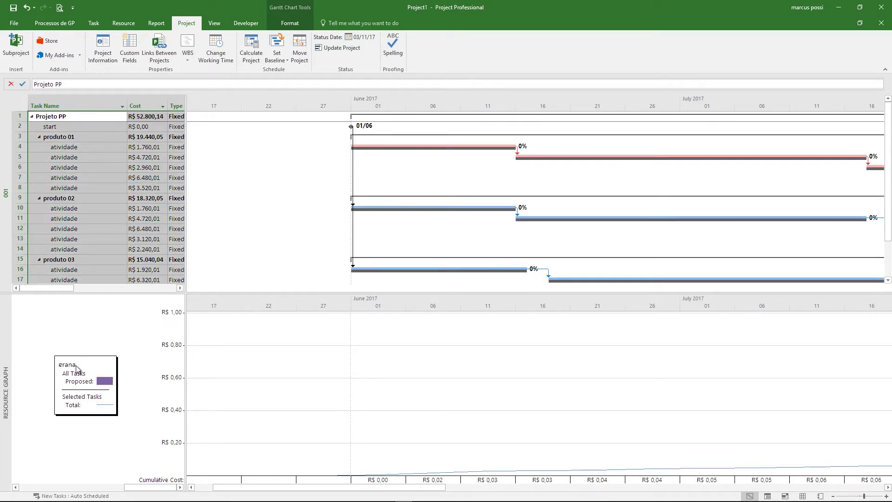
click(90, 487)
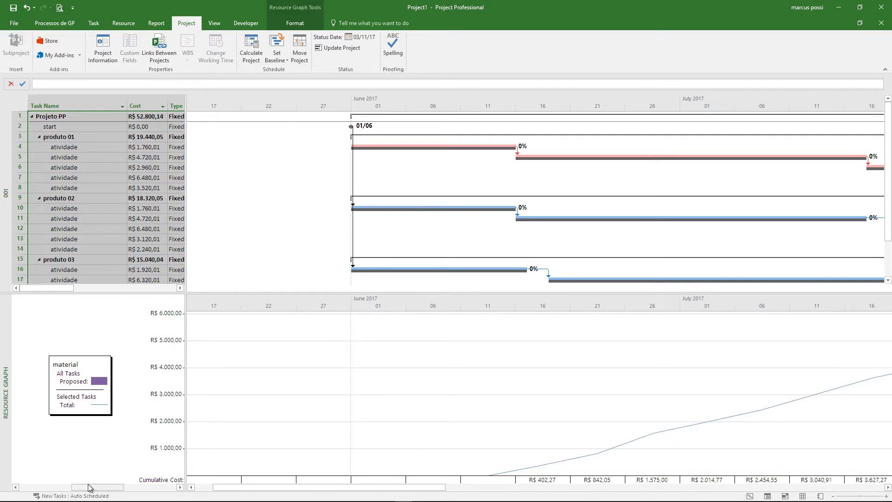
click(49, 488)
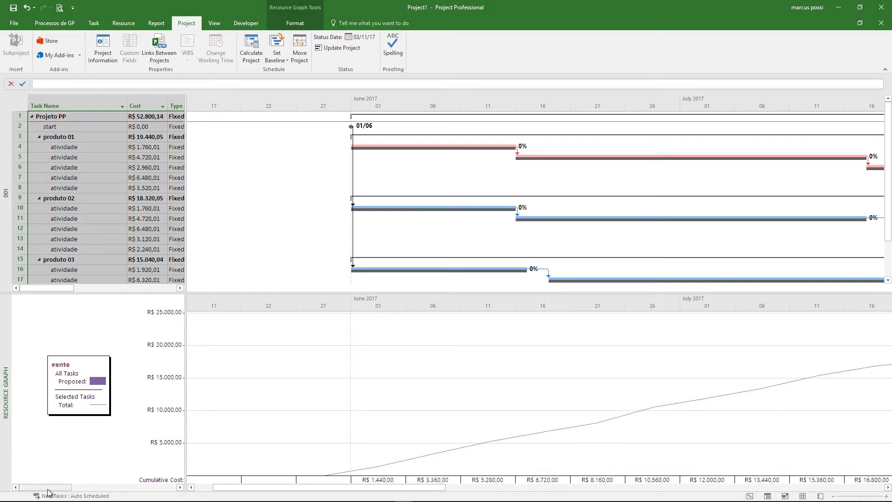
- Reapply the entire-project zoom and set the timescale's bottom tier to months with a count of 1, keeping two tiers
right_click(467, 106)
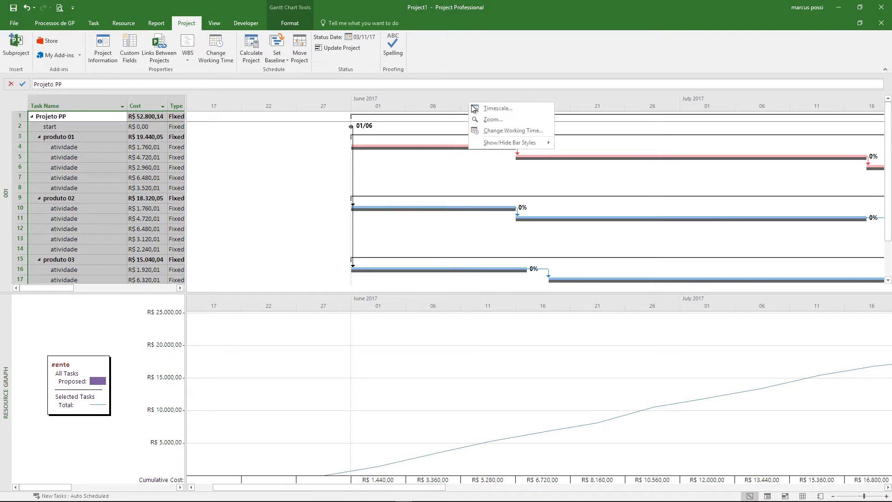
click(478, 118)
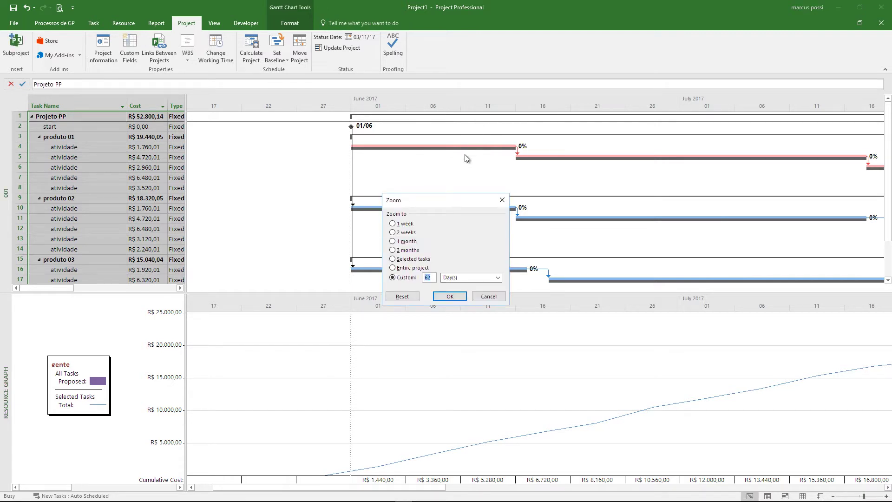
click(394, 268)
click(449, 297)
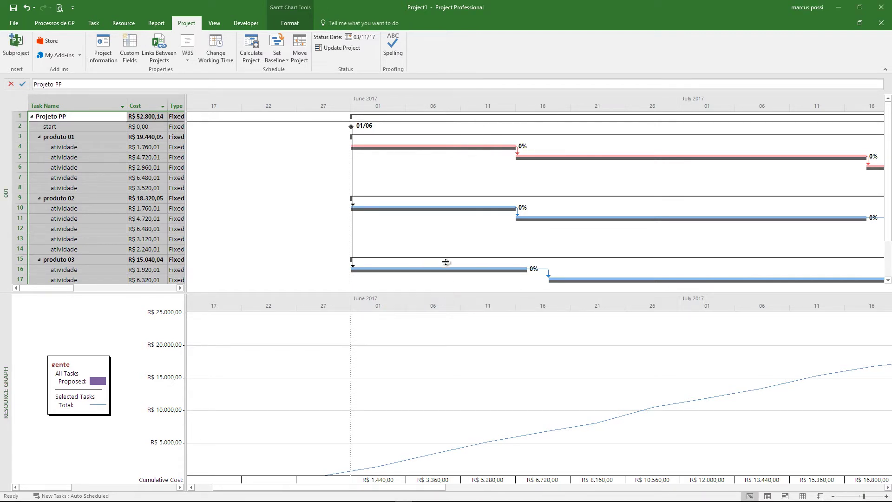
right_click(392, 111)
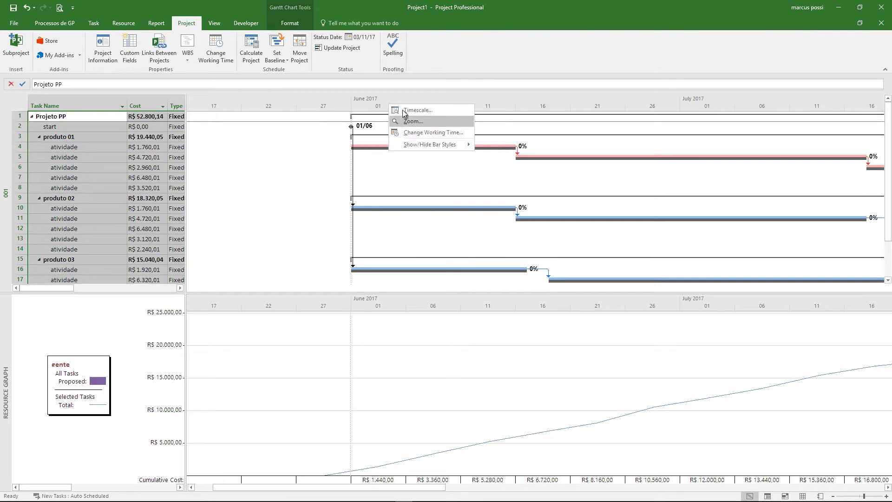
click(409, 111)
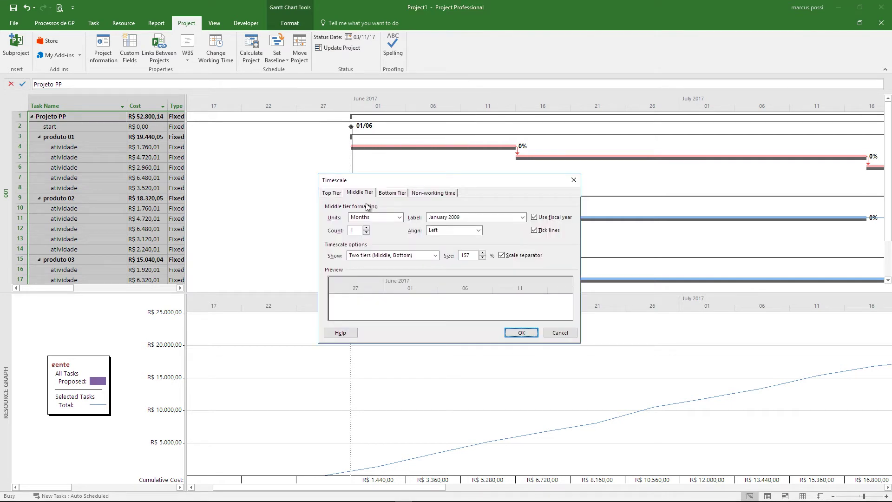
click(398, 193)
drag(359, 231, 291, 232)
text(1)
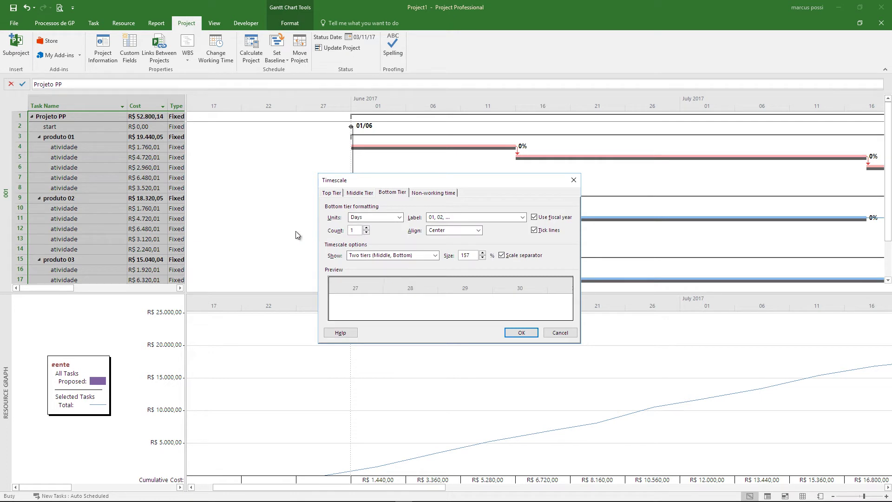
click(374, 217)
click(392, 256)
click(520, 331)
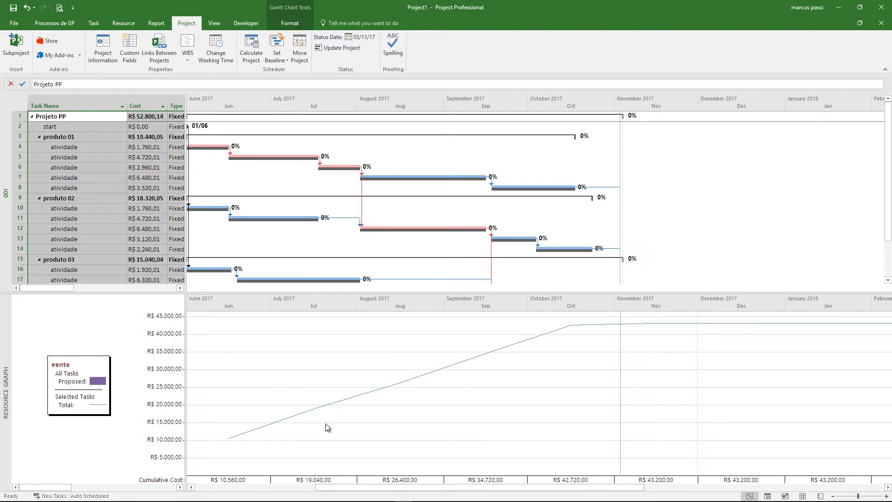
- Choose Cumulative Cost for the resource graph and examine the curves of material, grana and the first resource
right_click(320, 343)
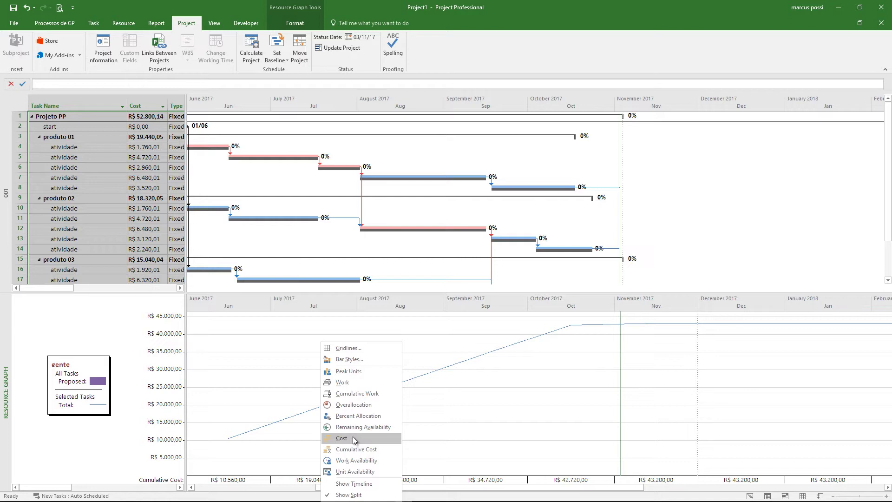
click(354, 450)
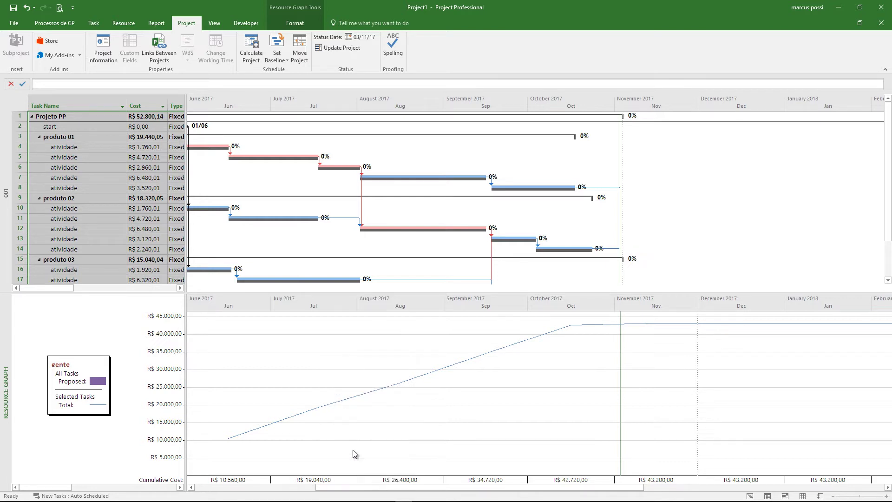
click(88, 488)
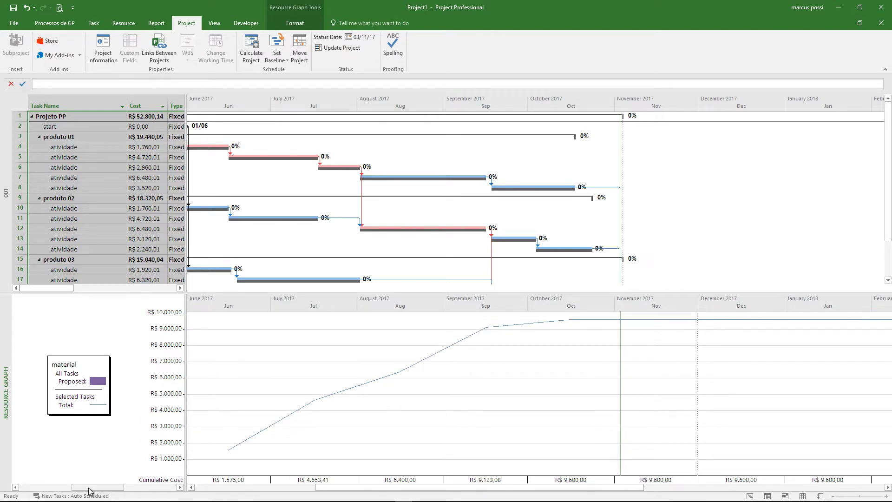
click(149, 487)
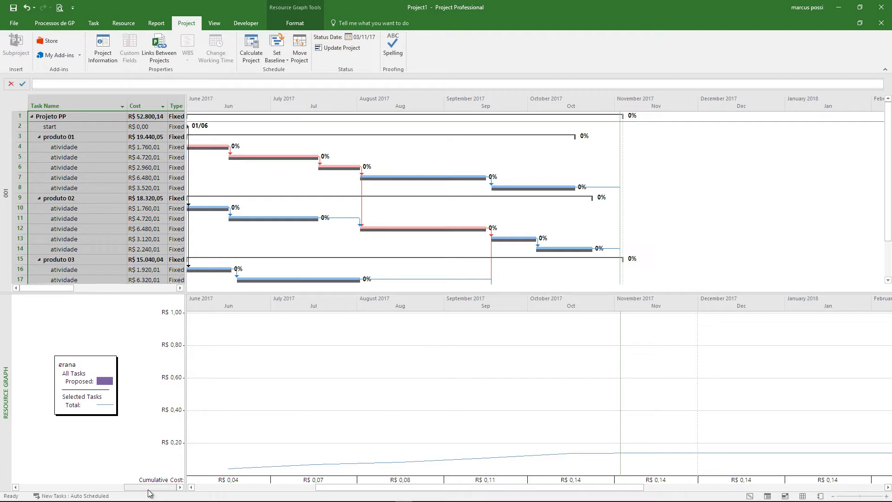
click(114, 488)
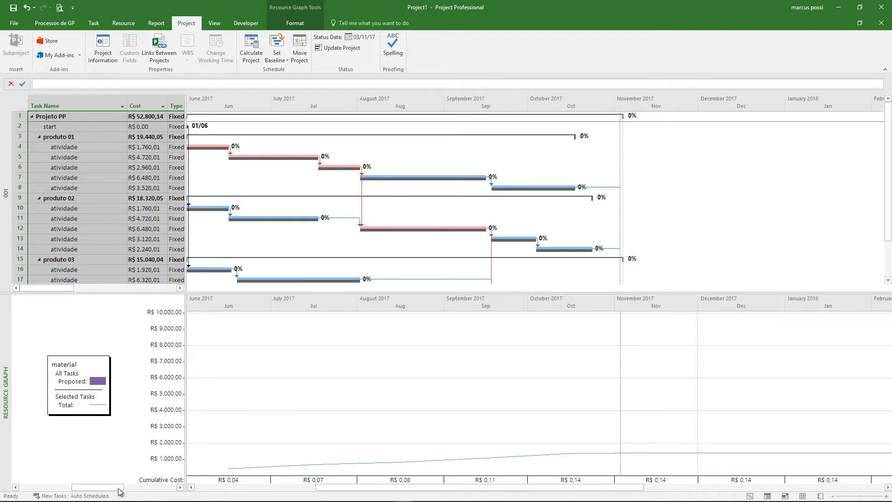
click(50, 488)
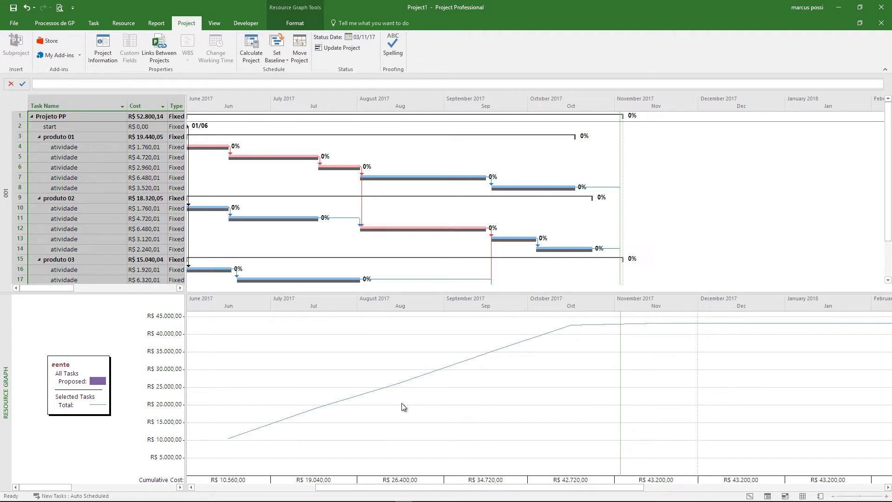
right_click(384, 364)
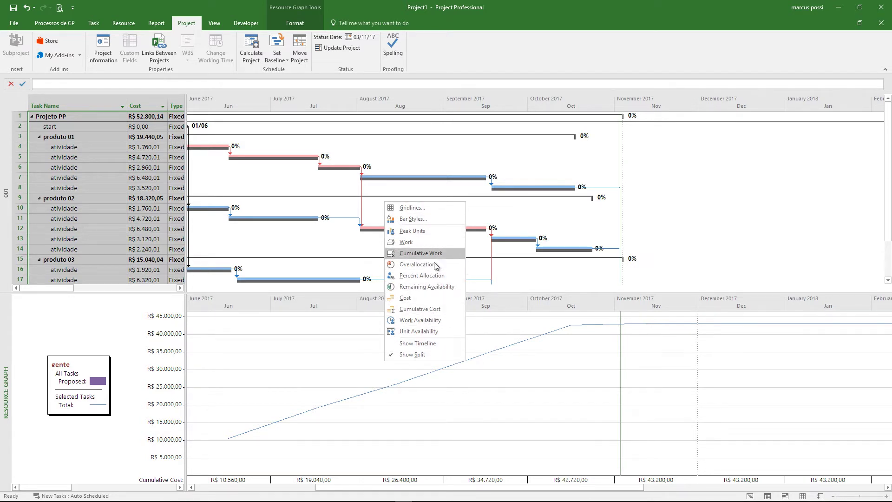
click(325, 376)
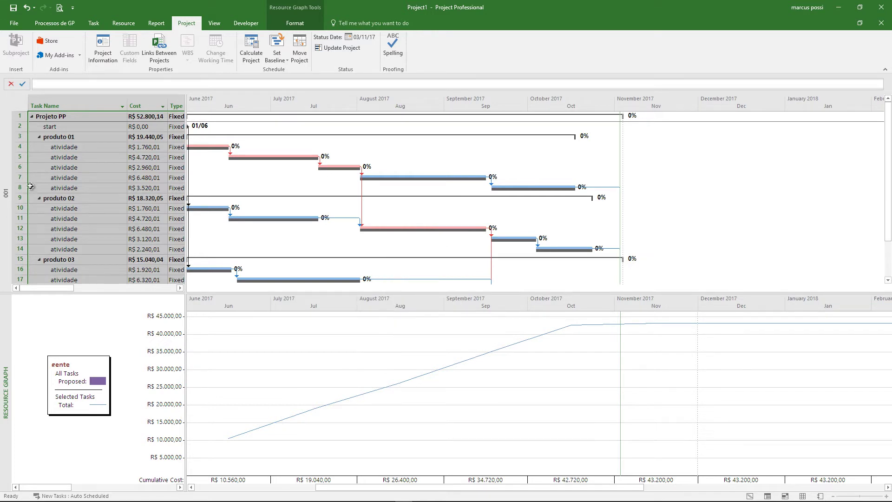
right_click(13, 202)
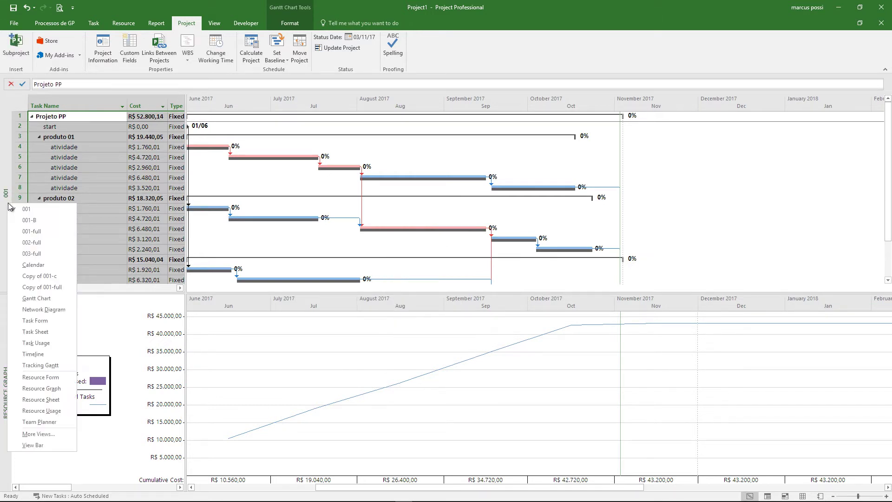
click(408, 386)
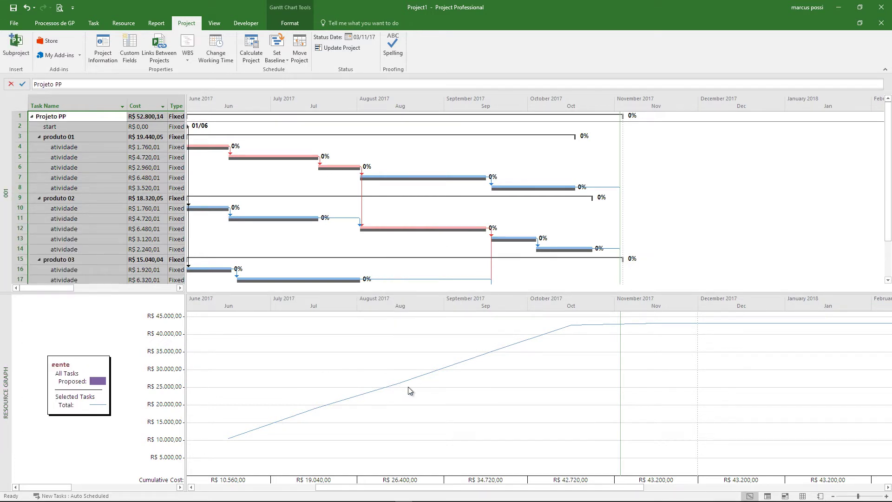
click(319, 365)
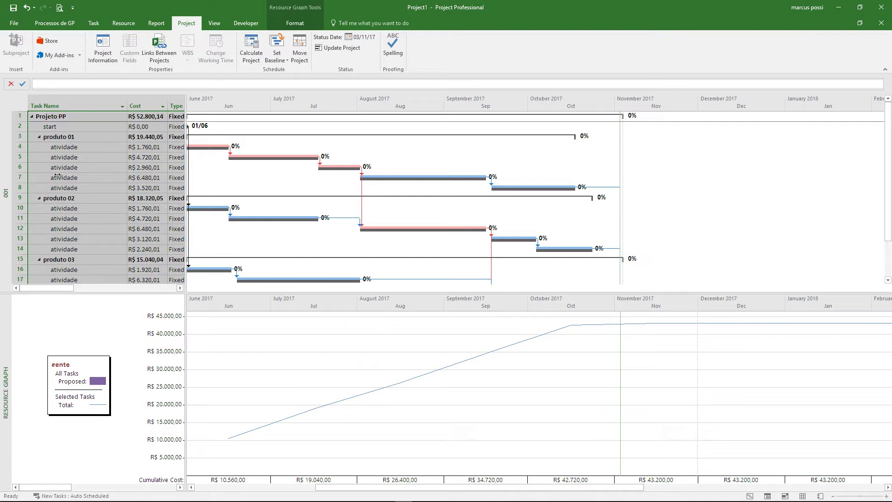
- Show the Resource Sheet above the resource graph, examine the cumulative cost curves of gente, material and grana, and select all three resources
right_click(5, 135)
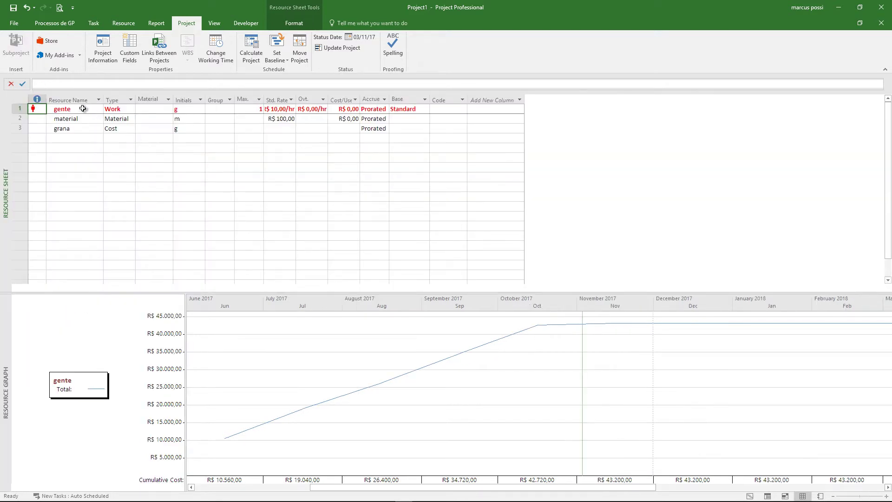
mouse_move(40, 116)
click(263, 300)
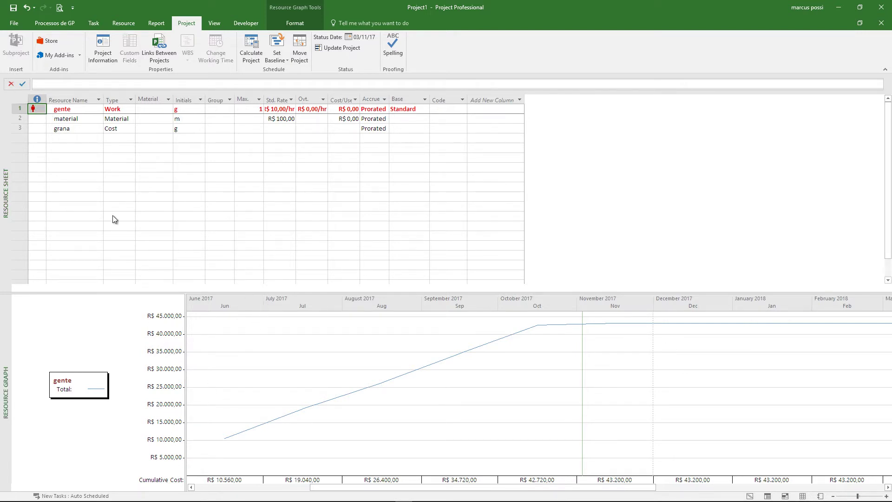
click(59, 122)
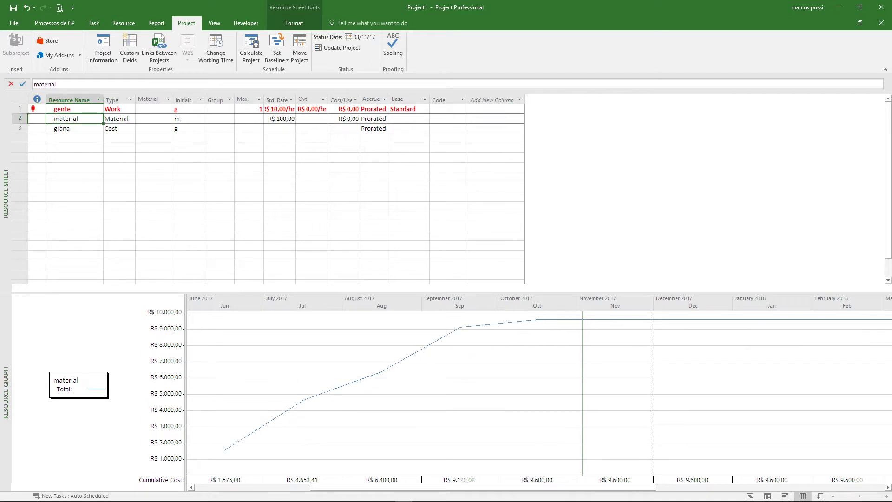
click(65, 134)
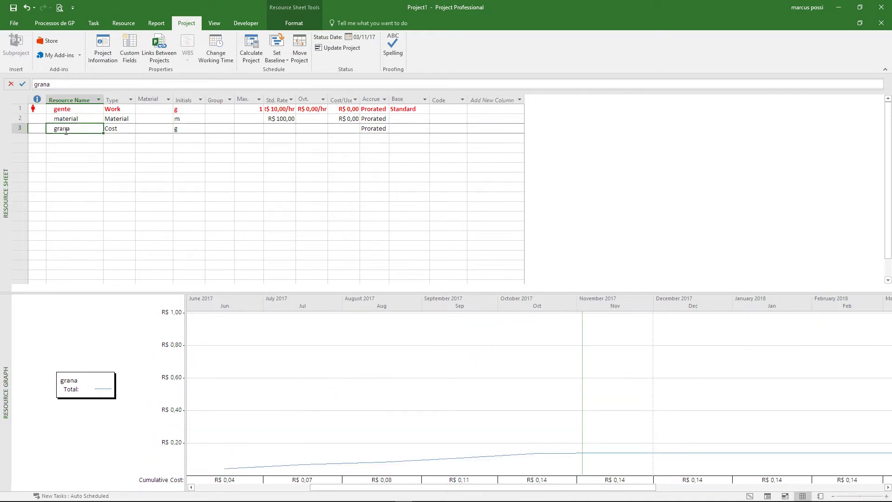
click(67, 120)
shift+click(71, 129)
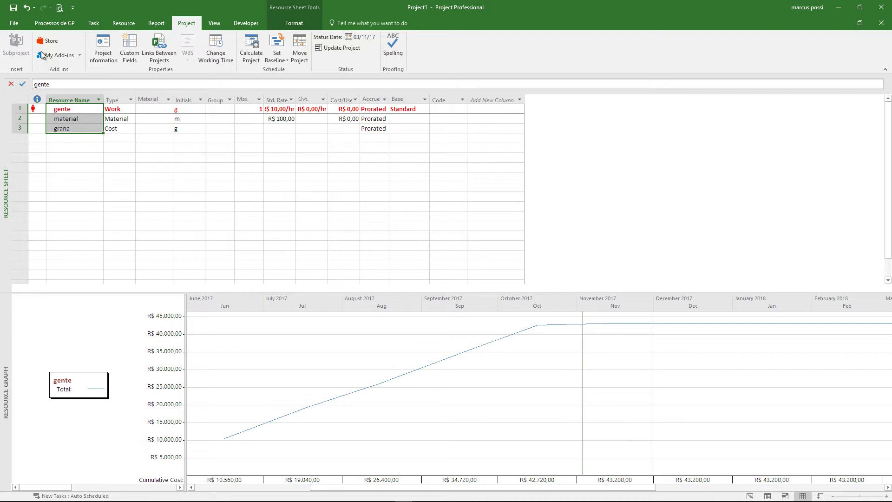
- Return the upper pane to view 001, select all tasks, and compare the cumulative cost curves of grana, material and gente
right_click(5, 122)
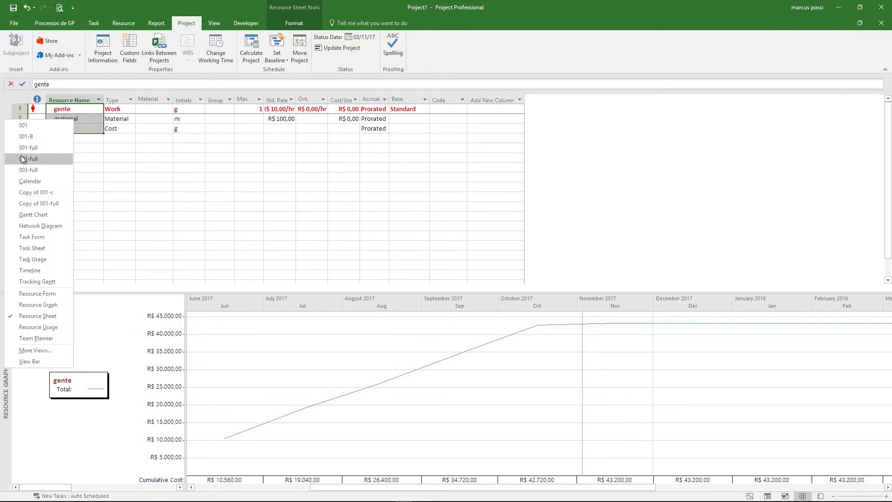
click(24, 170)
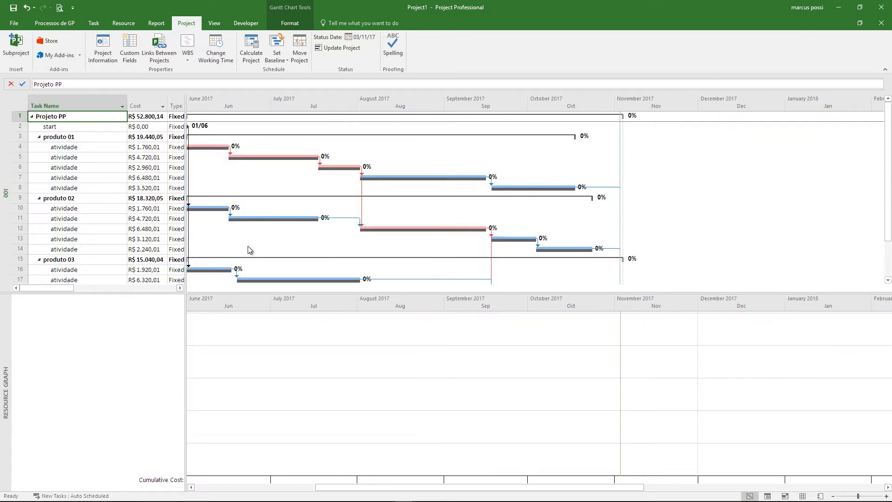
click(20, 106)
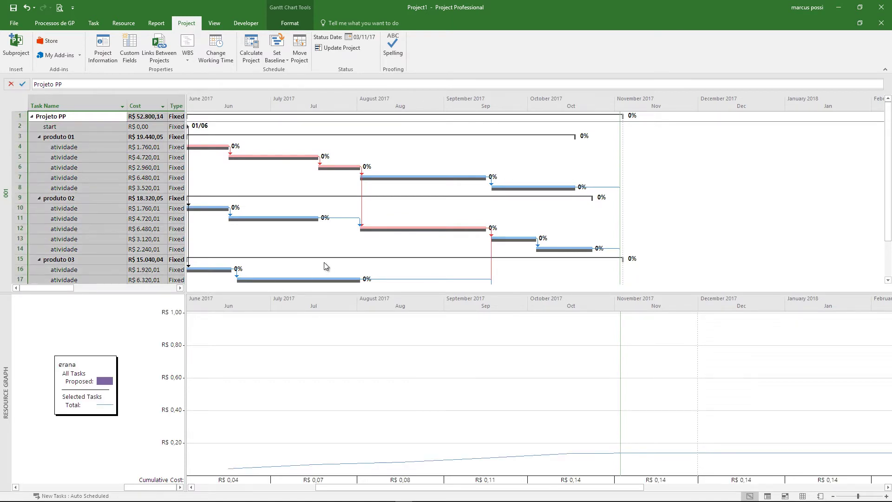
click(96, 488)
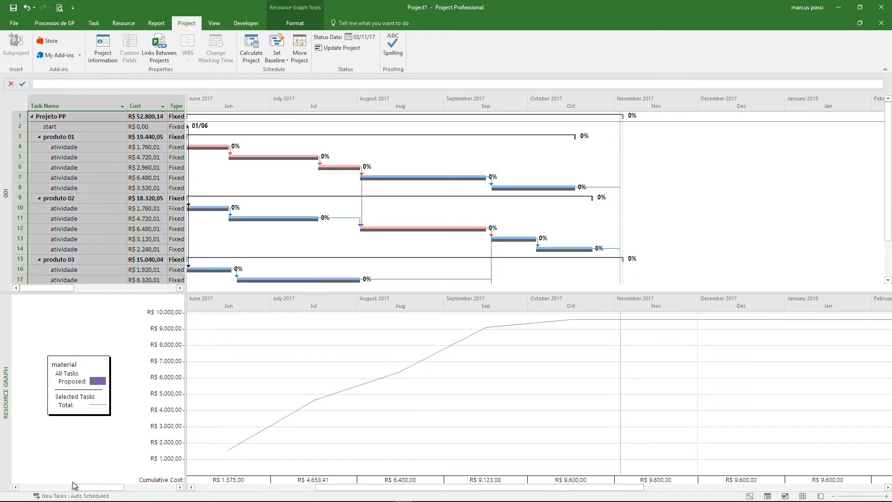
click(52, 487)
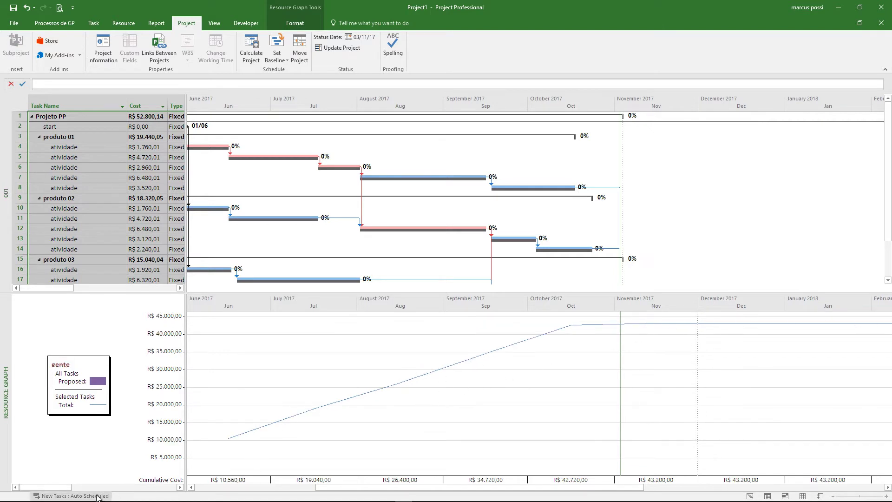
click(148, 488)
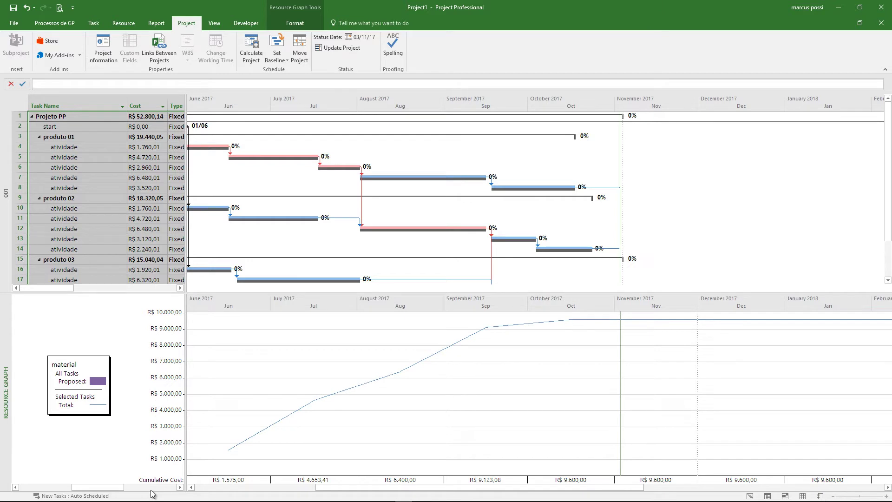
click(151, 489)
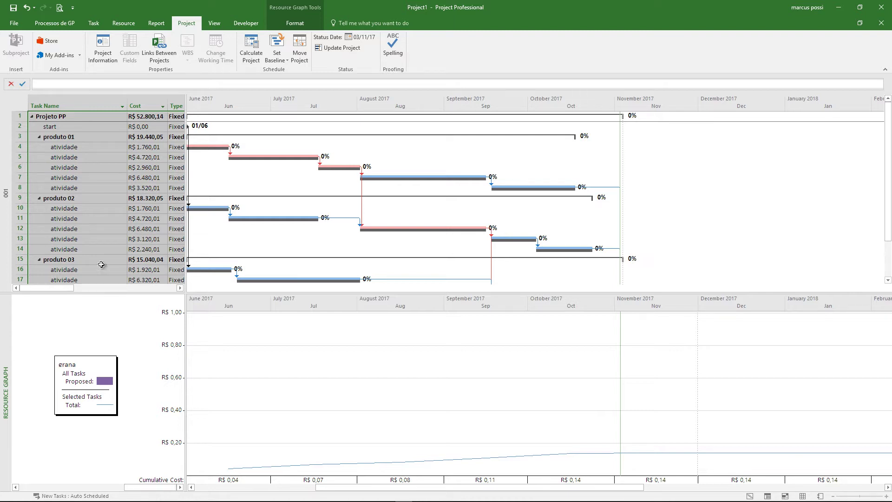
- Replace the resource graph with the time-phased Copy of 001-c view below the 001 Gantt chart, and select the June BCWS value
right_click(7, 154)
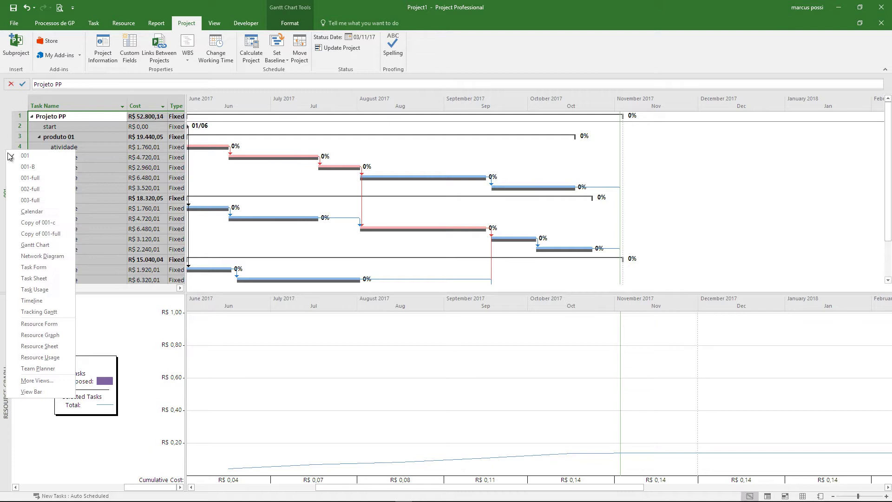
click(18, 177)
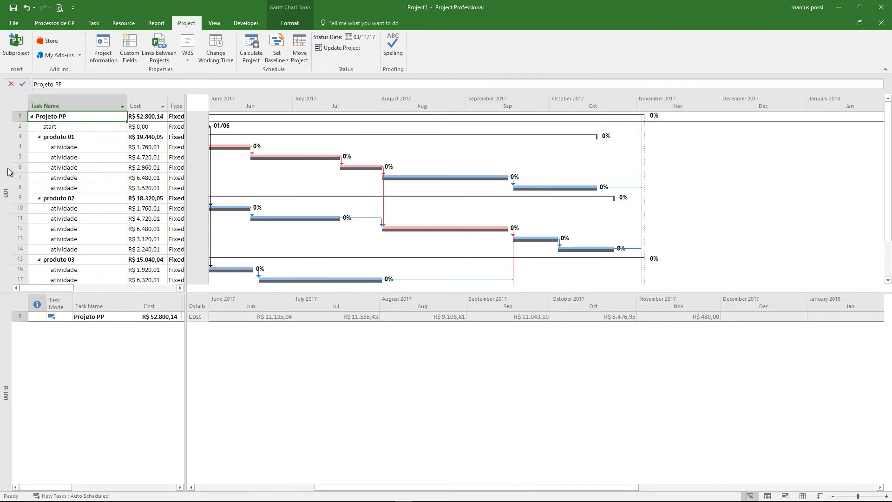
right_click(6, 170)
click(27, 207)
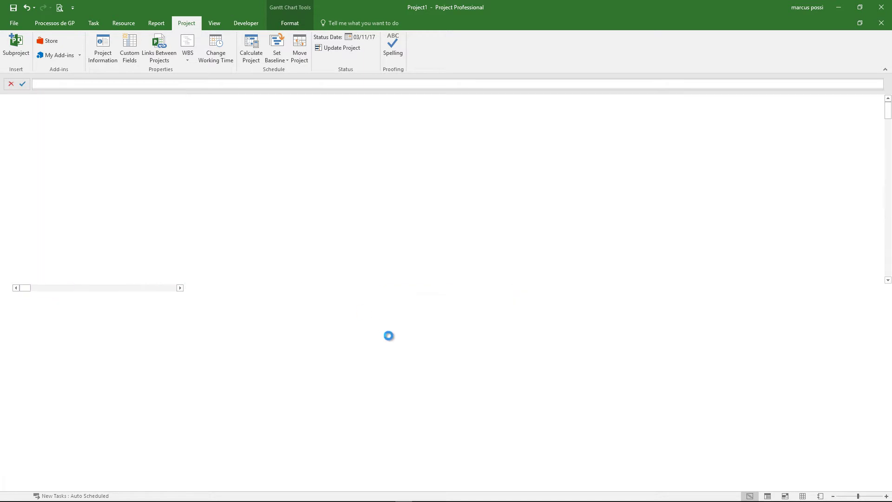
click(267, 327)
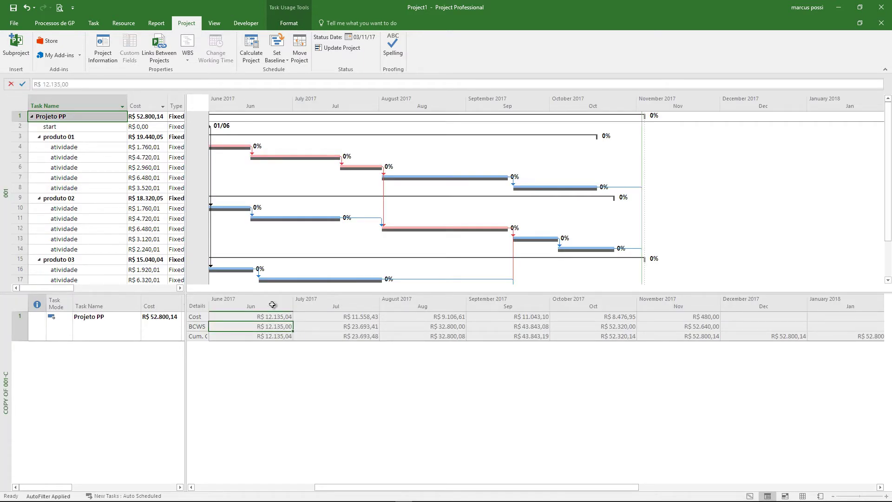
- Check the status date in the project information without changing it
click(102, 48)
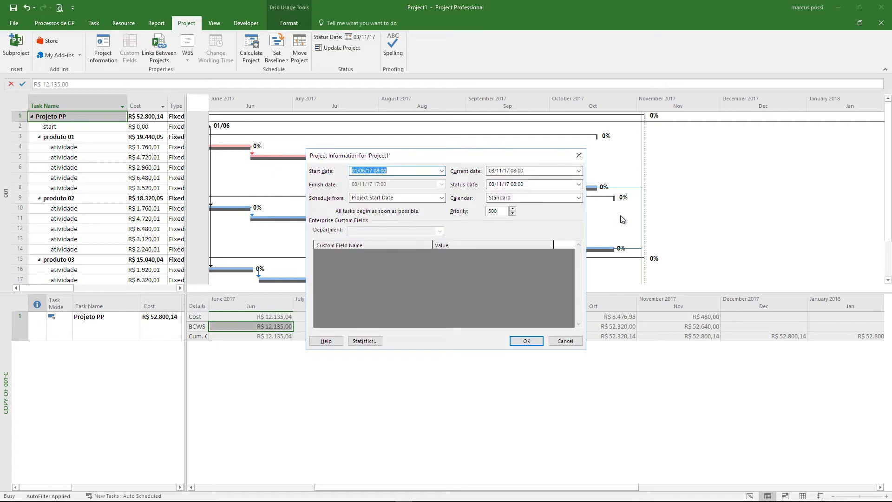
click(543, 185)
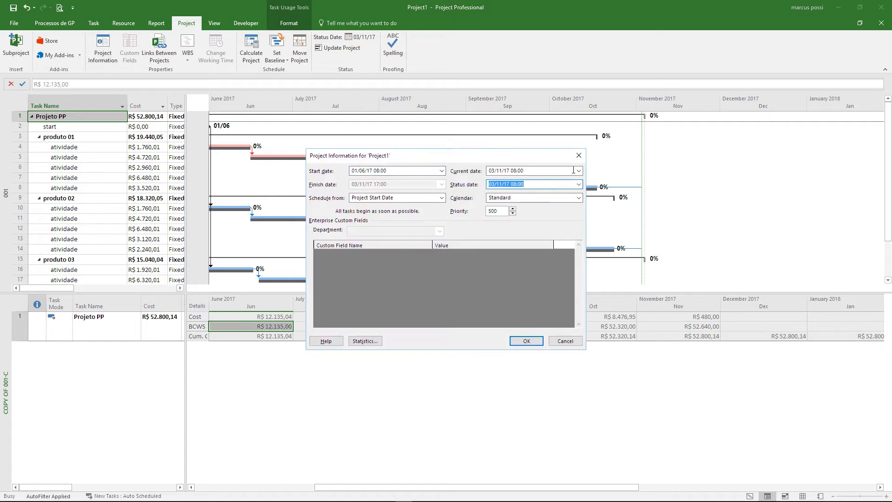
click(578, 155)
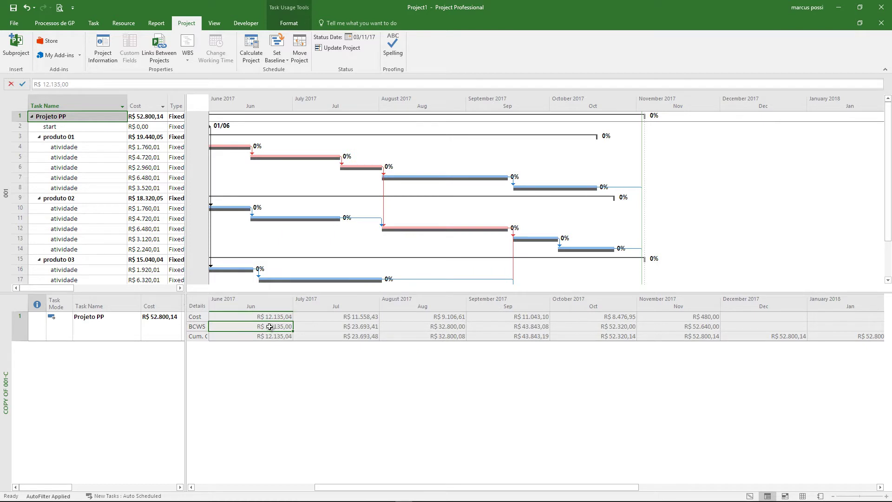
- Select Projeto PP's BCWS values from June to November 2017 and review which detail rows can be shown in the time-phased grid
key(shift+Right)
key(shift+Right)
key(shift+Right)
key(shift+Right)
key(shift+Right)
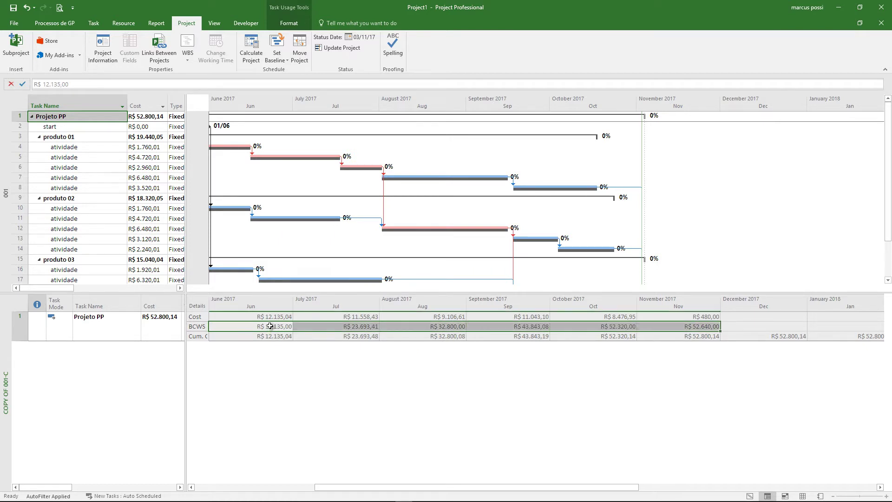
right_click(270, 326)
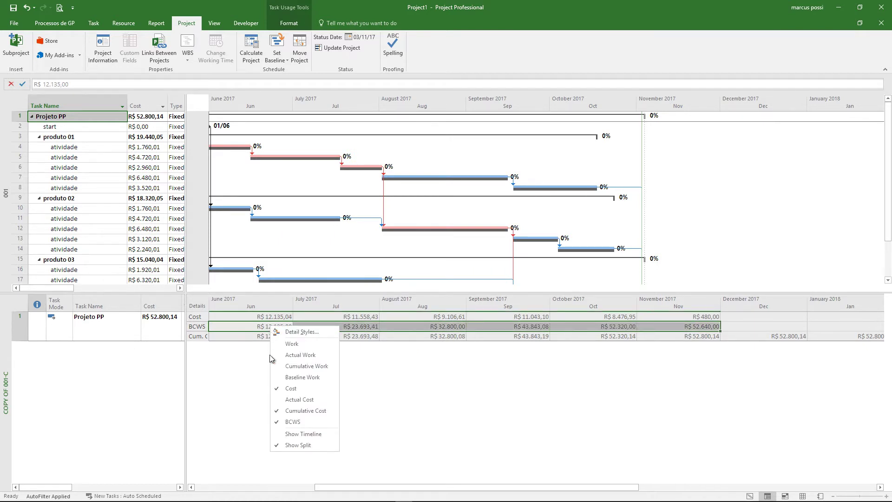
click(192, 487)
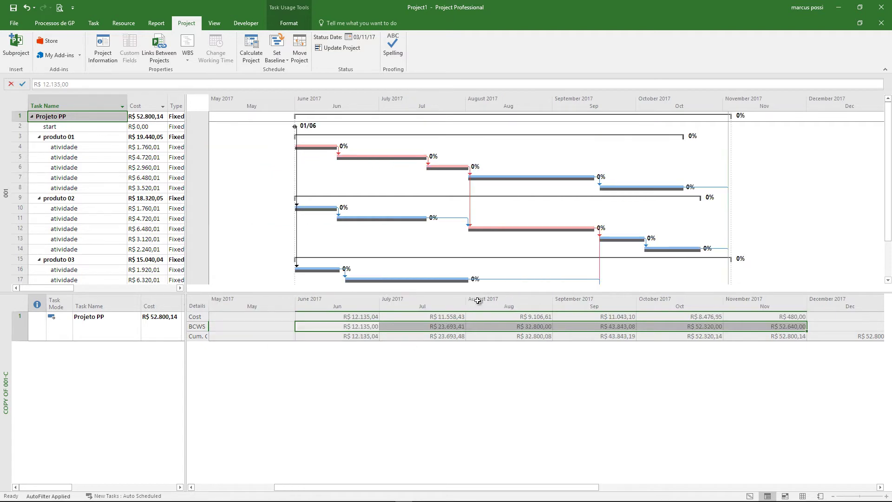
right_click(457, 327)
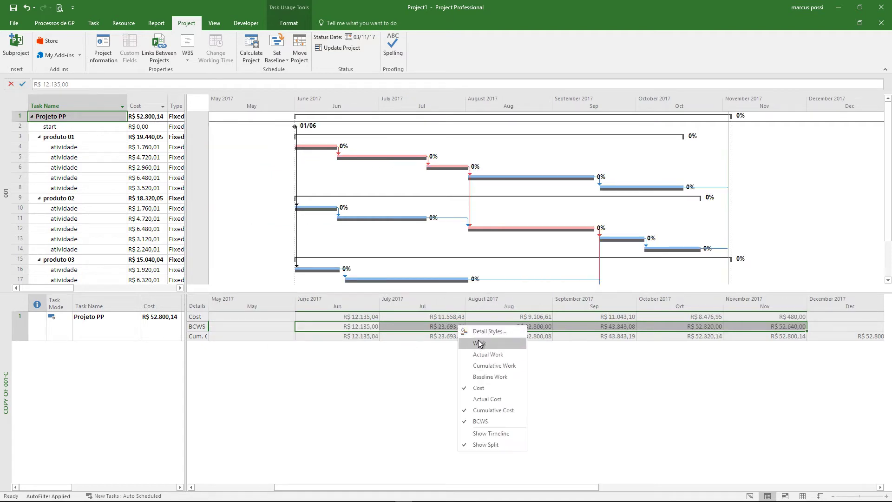
click(413, 328)
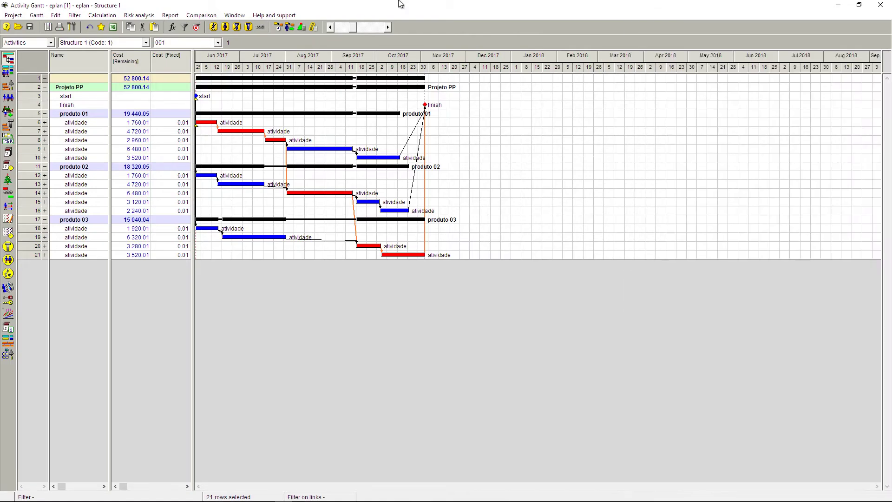
- In the eplan Activity Gantt window, fit the timeline to the whole project and resize the window to fill most of the screen
right_click(392, 59)
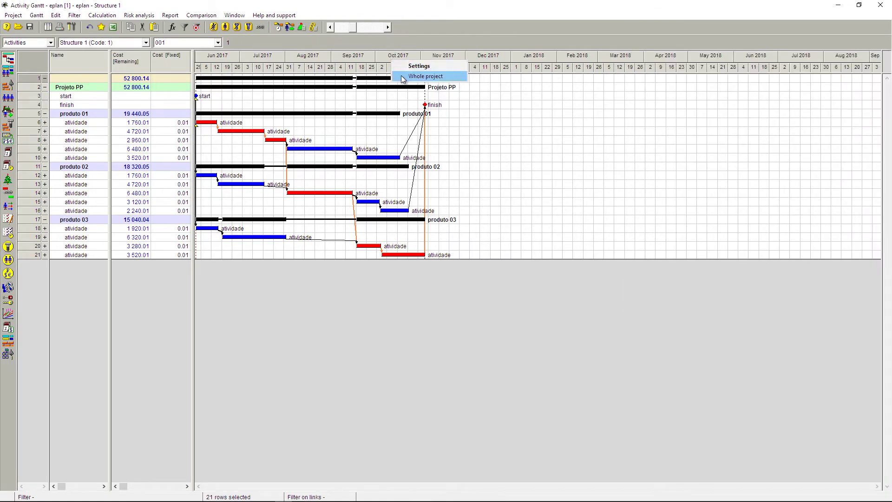
click(402, 78)
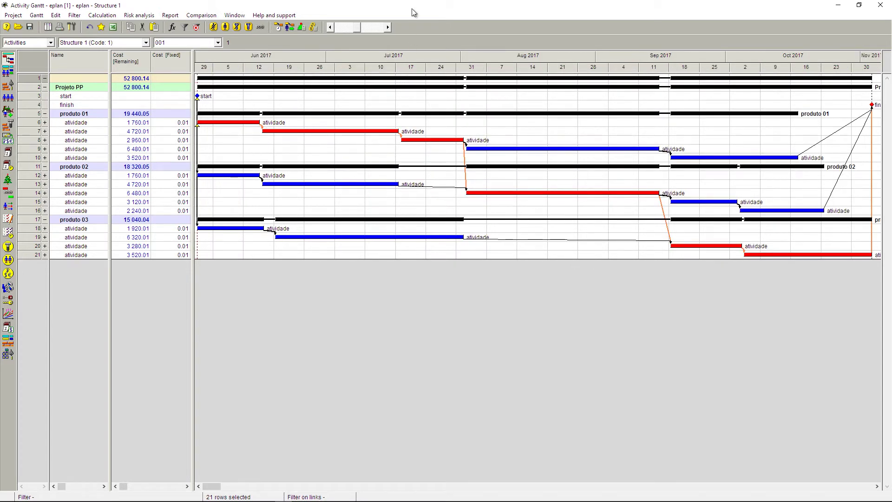
drag(411, 35, 336, 143)
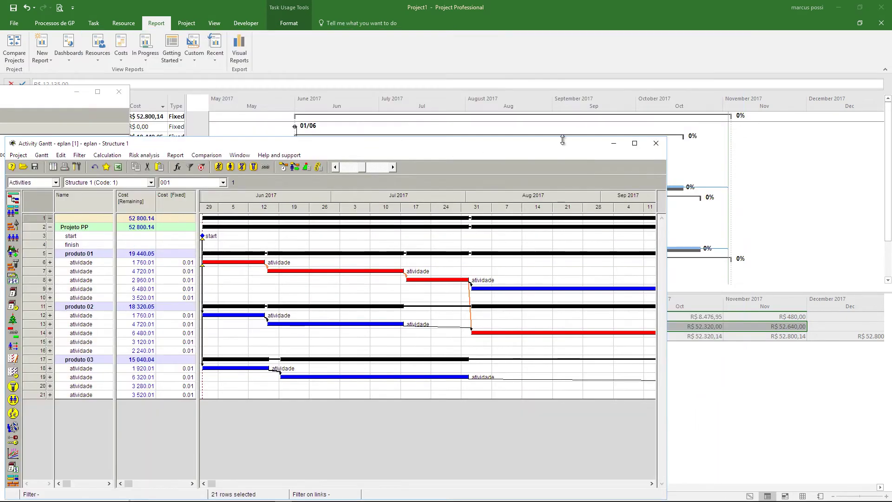
drag(666, 138, 889, 293)
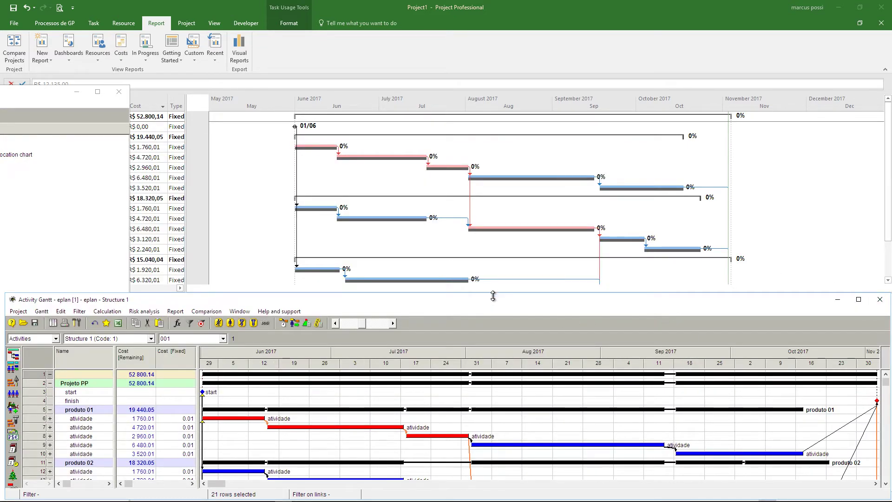
drag(493, 291, 493, 4)
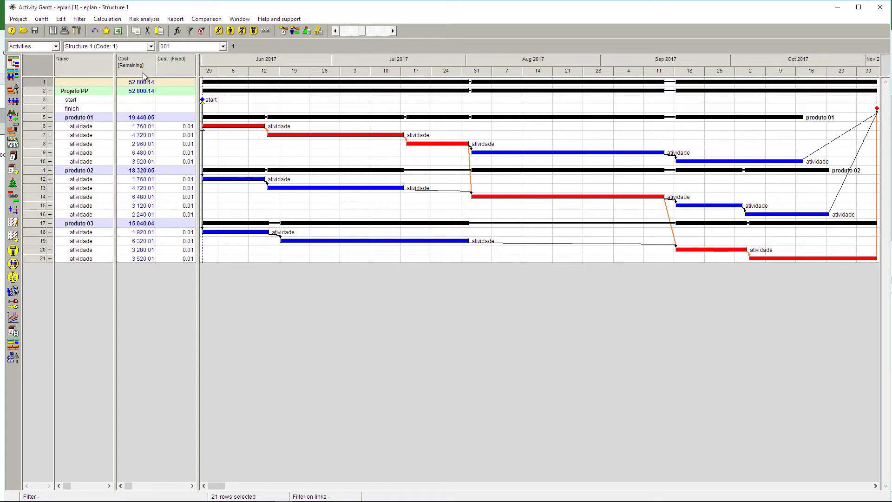
- Expand the resource assignments of the first two activities in produto 01, examine the second one's material as well, and collapse the rows again
click(50, 126)
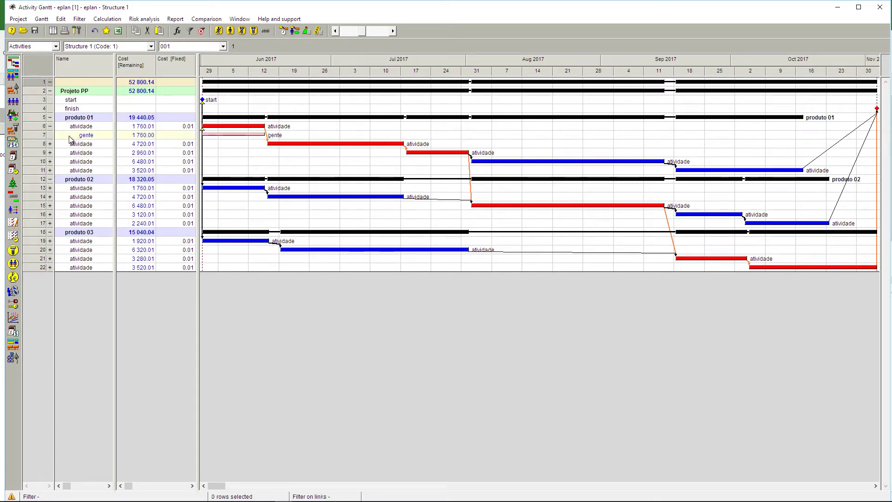
right_click(38, 125)
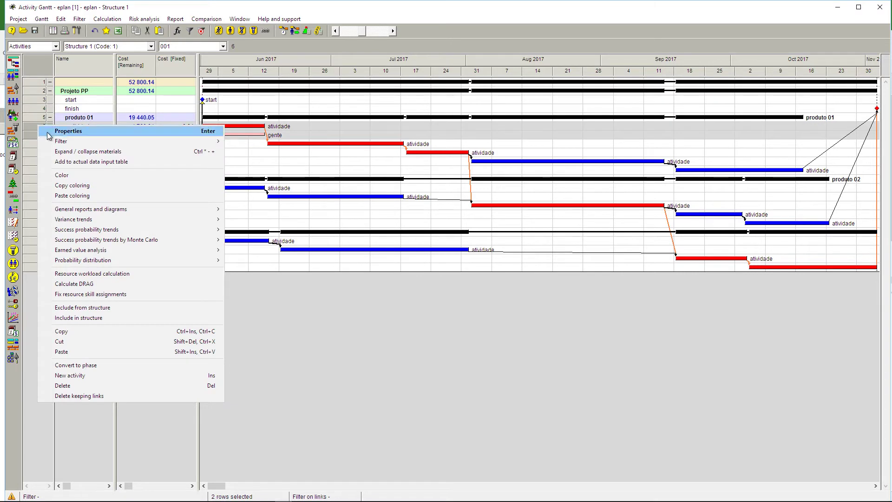
click(65, 152)
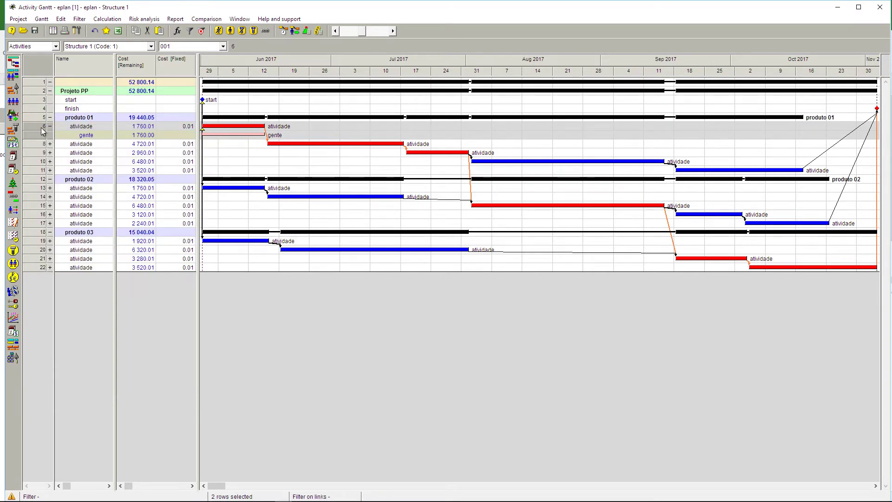
click(49, 144)
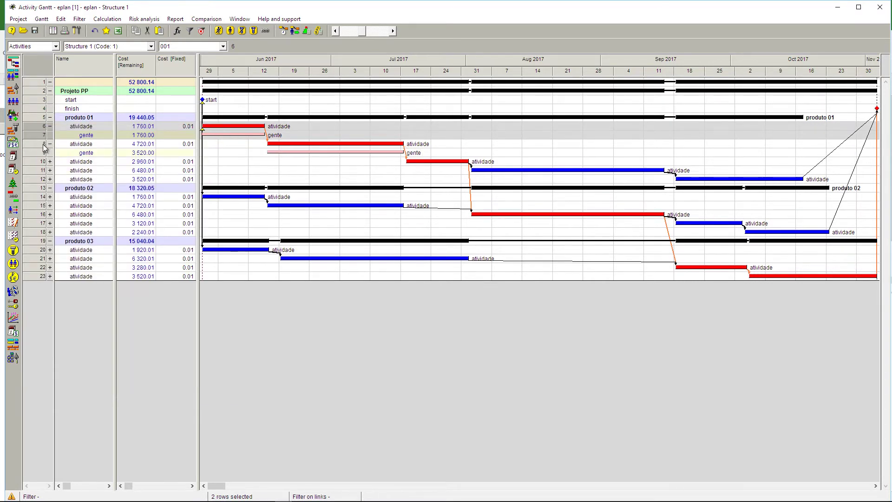
right_click(44, 145)
click(64, 172)
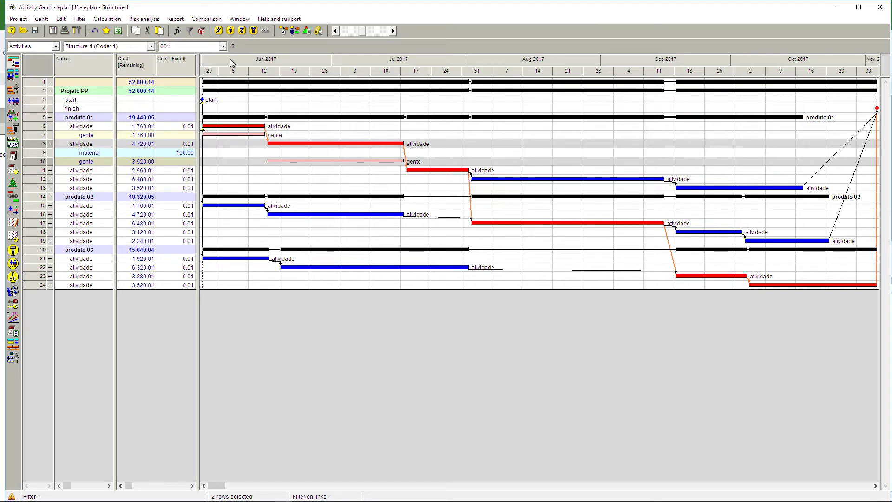
click(219, 31)
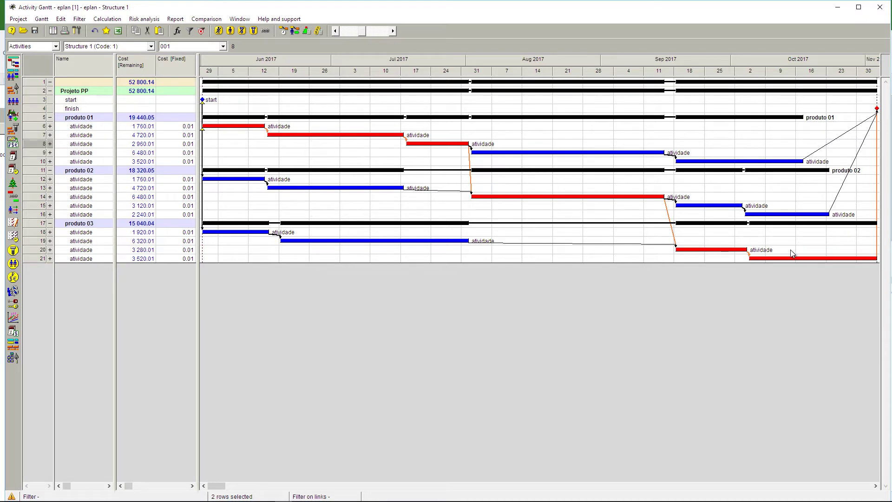
- Create a diagram for Projeto PP showing the current Cost component by months over the whole project, without accumulation
mouse_move(721, 162)
right_click(40, 92)
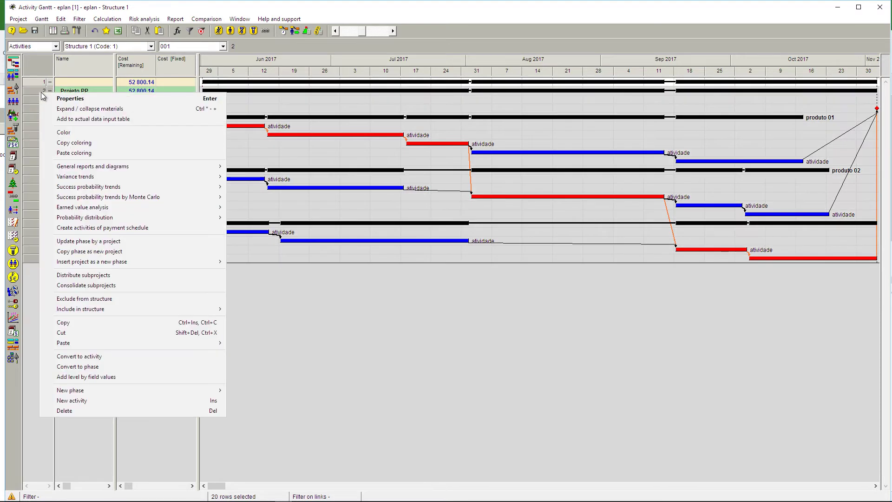
mouse_move(87, 170)
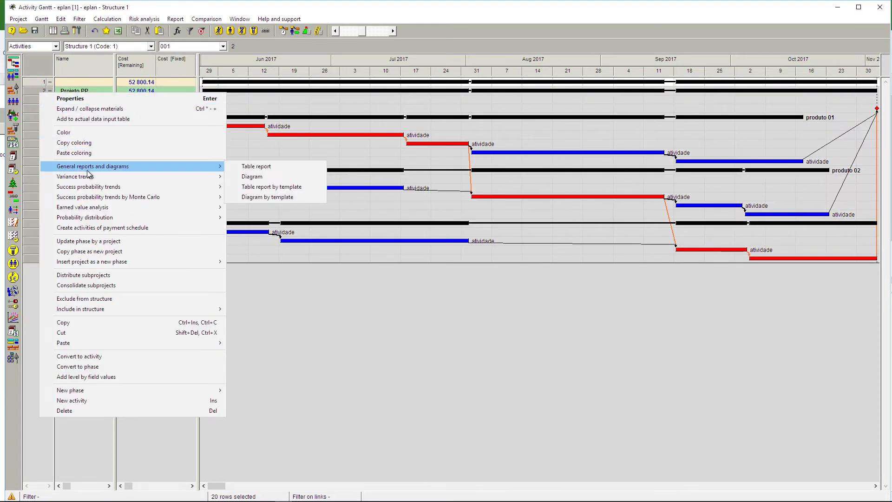
click(268, 176)
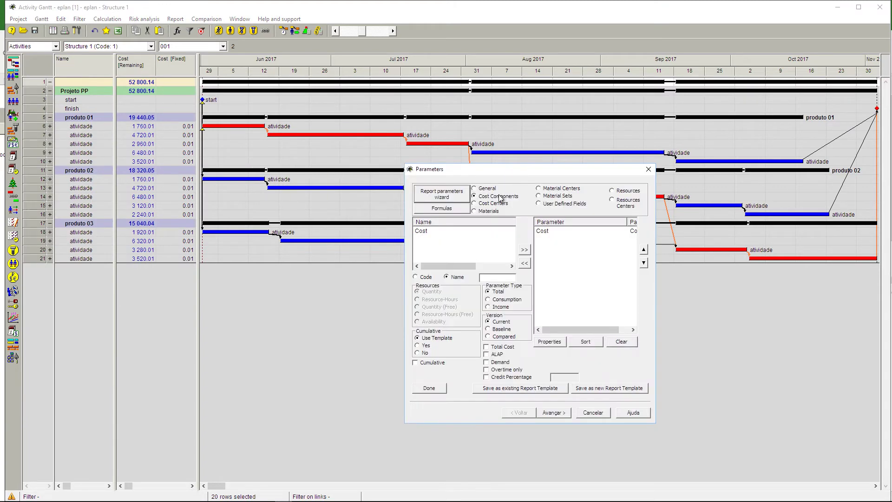
click(544, 232)
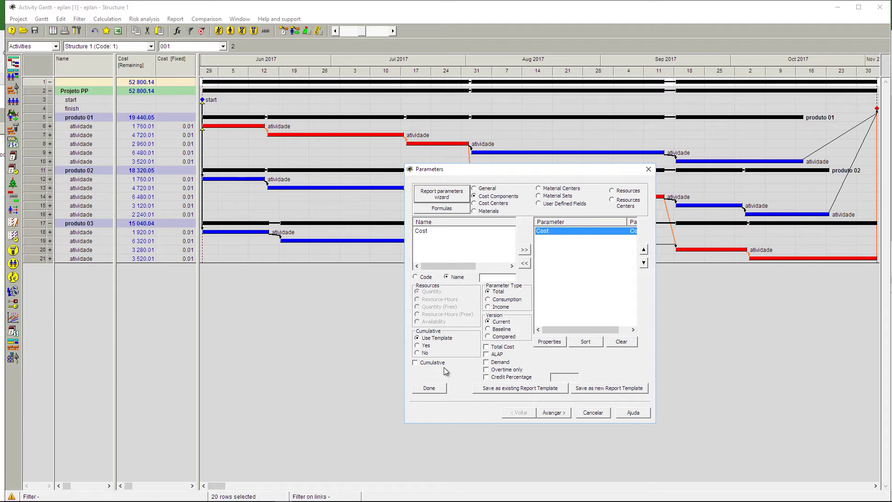
click(554, 413)
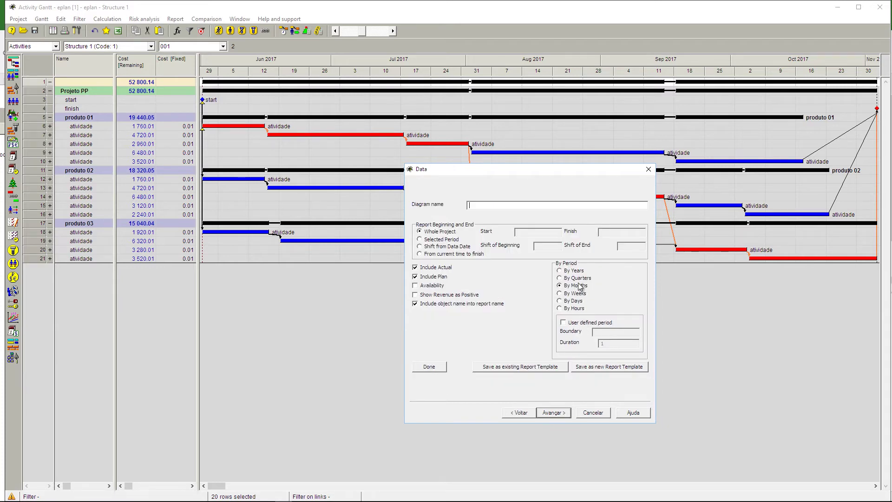
click(554, 413)
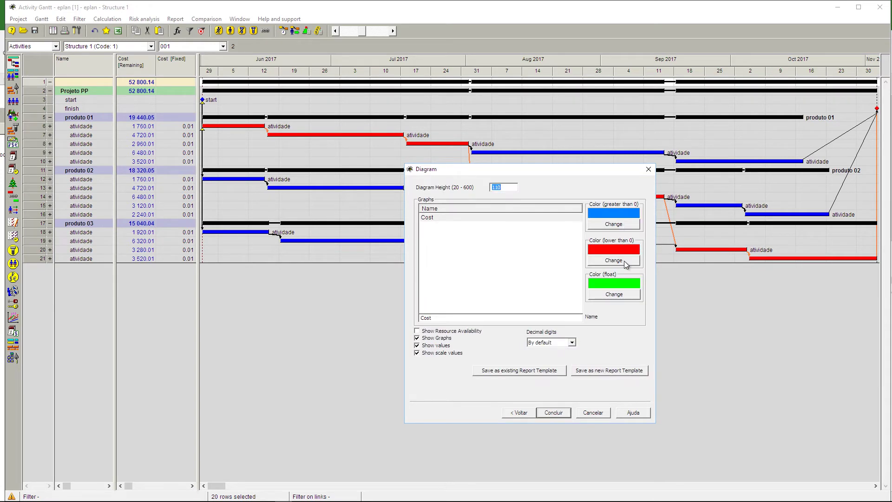
click(555, 413)
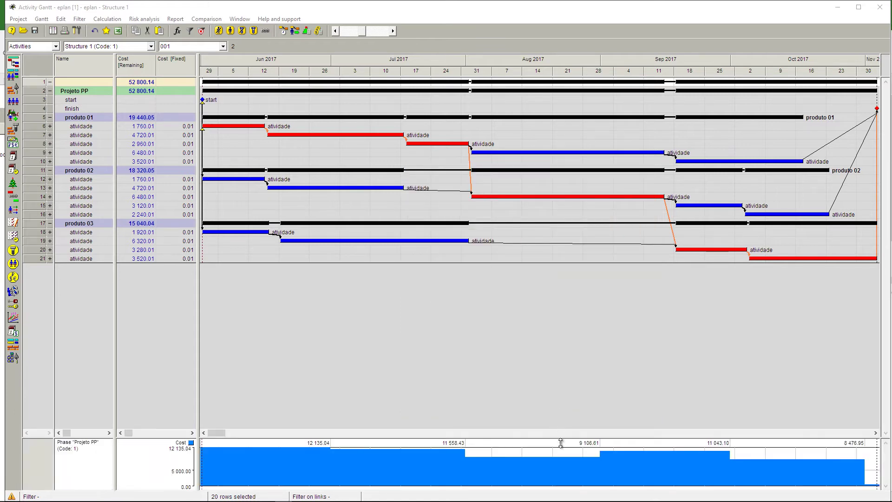
- Make the monthly cost diagram taller and compress the timeline so that all of November 2017 fits
right_click(564, 459)
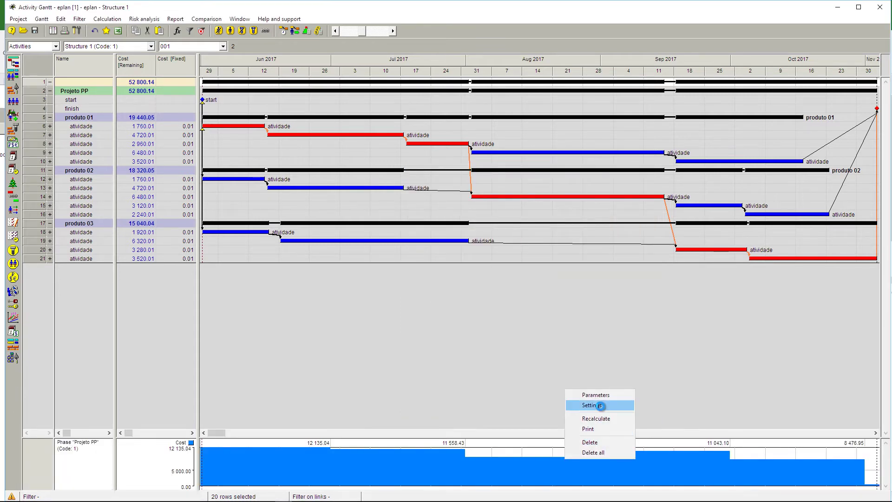
click(600, 406)
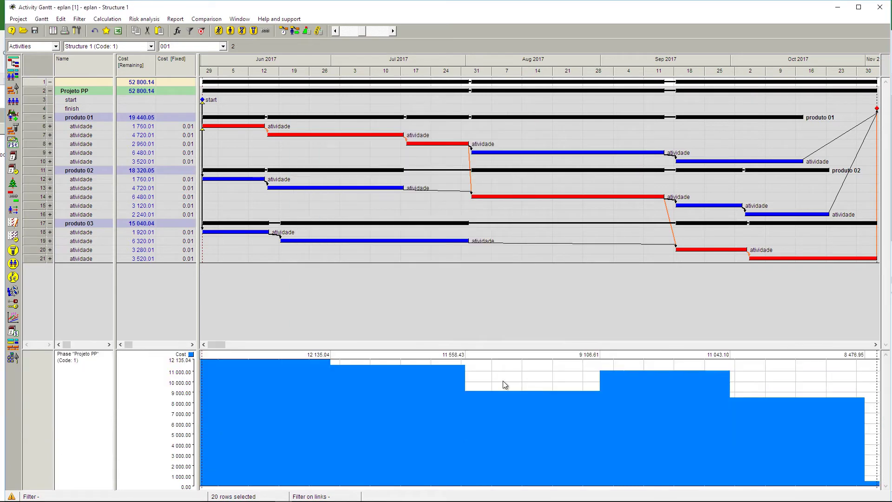
click(336, 31)
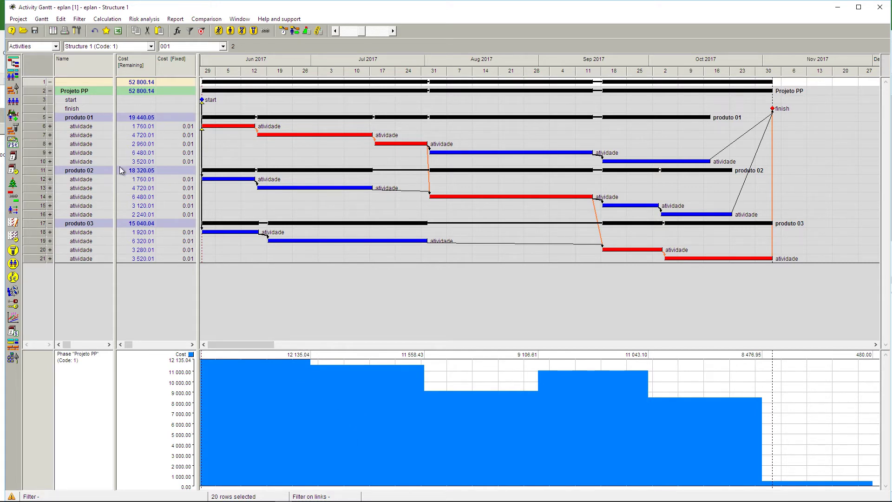
- Create a second diagram for Projeto PP with the Cost component set to Cumulative, by months over the whole project
right_click(37, 93)
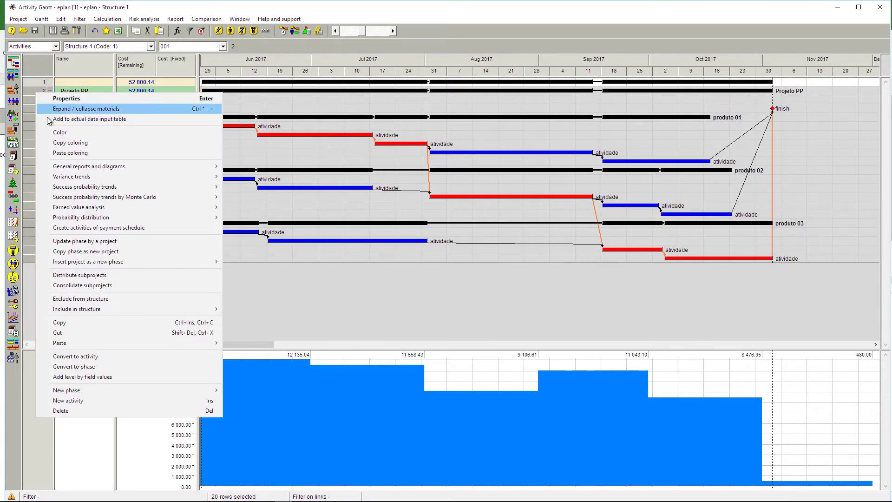
mouse_move(66, 166)
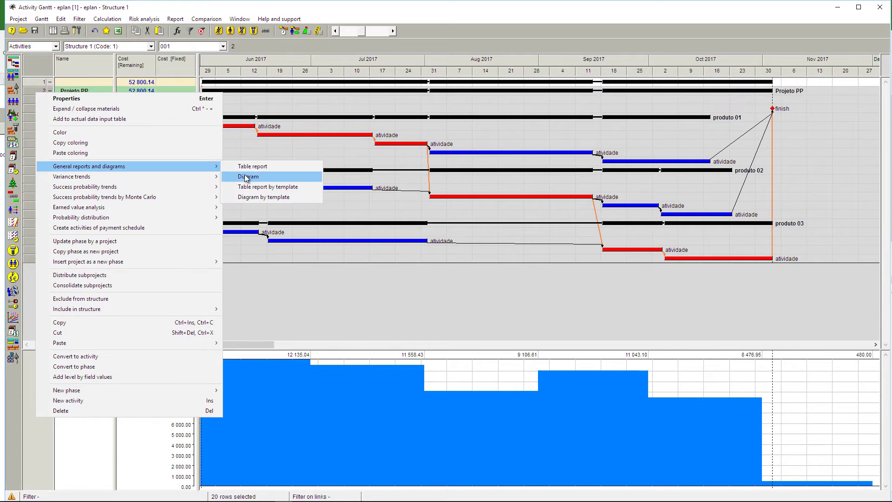
key(Up)
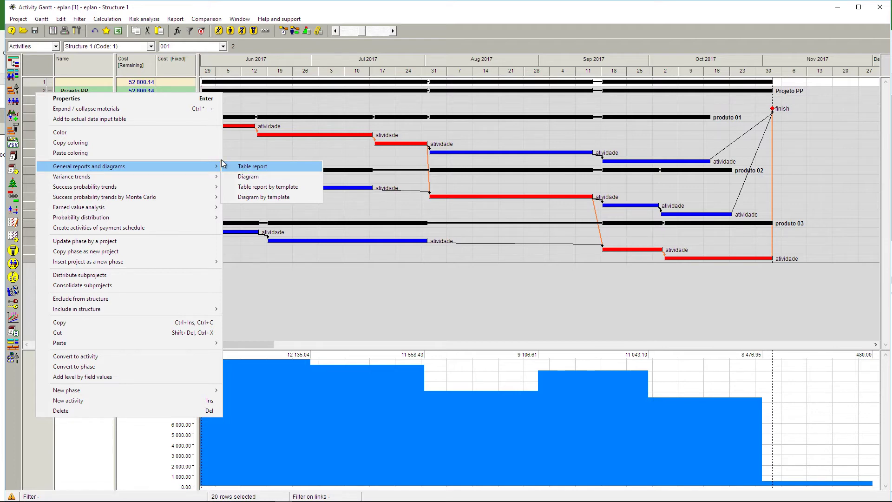
mouse_move(166, 210)
click(278, 178)
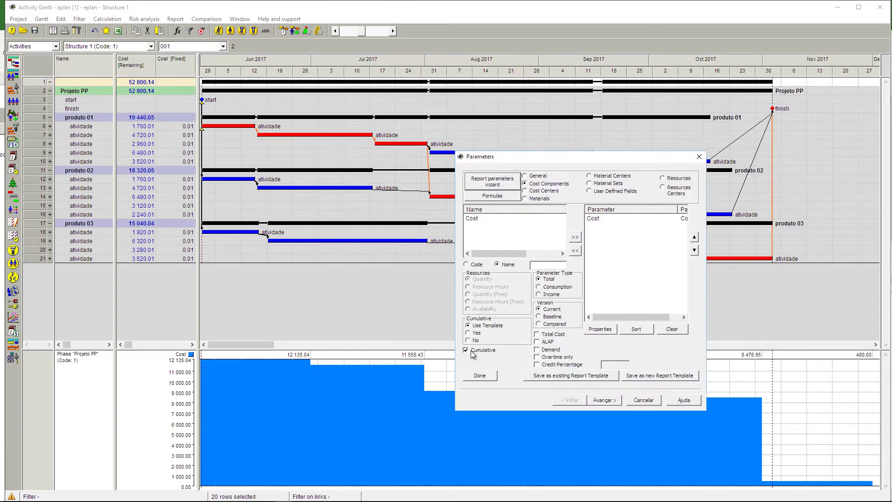
click(605, 400)
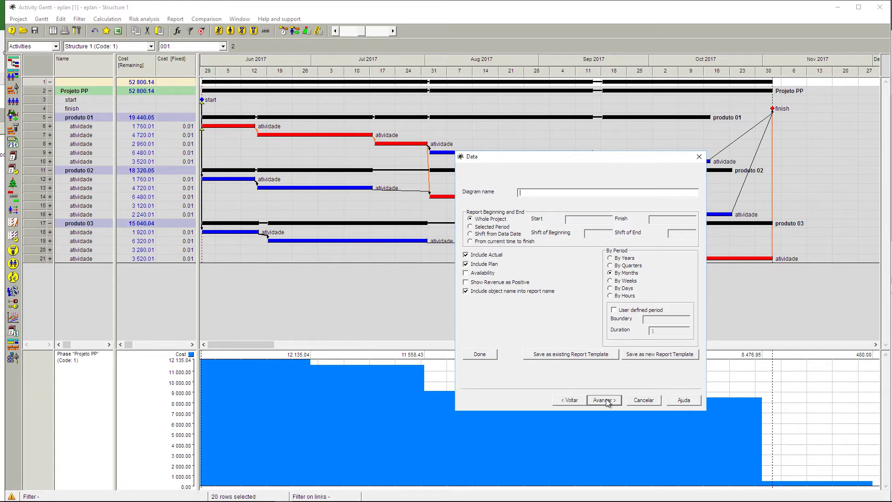
click(604, 400)
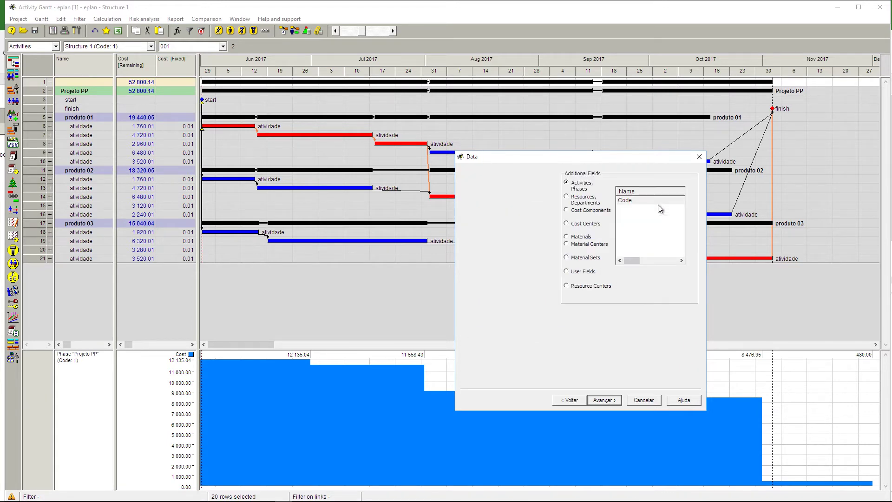
click(604, 400)
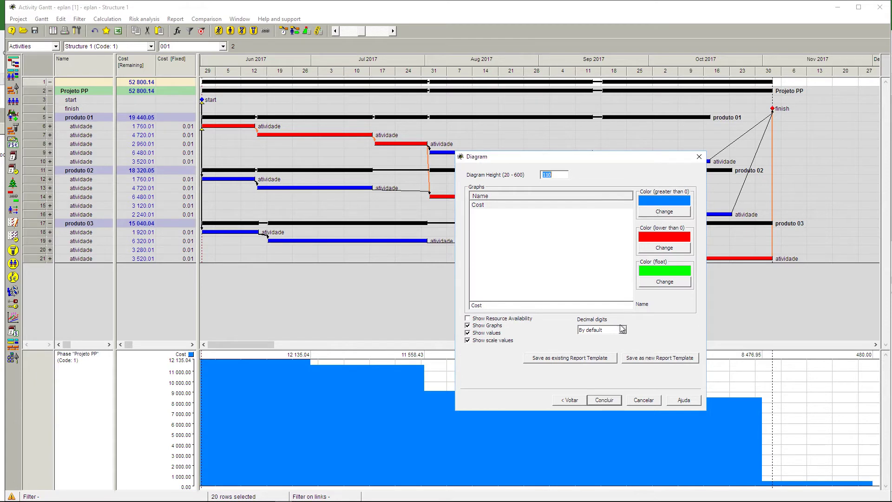
click(605, 400)
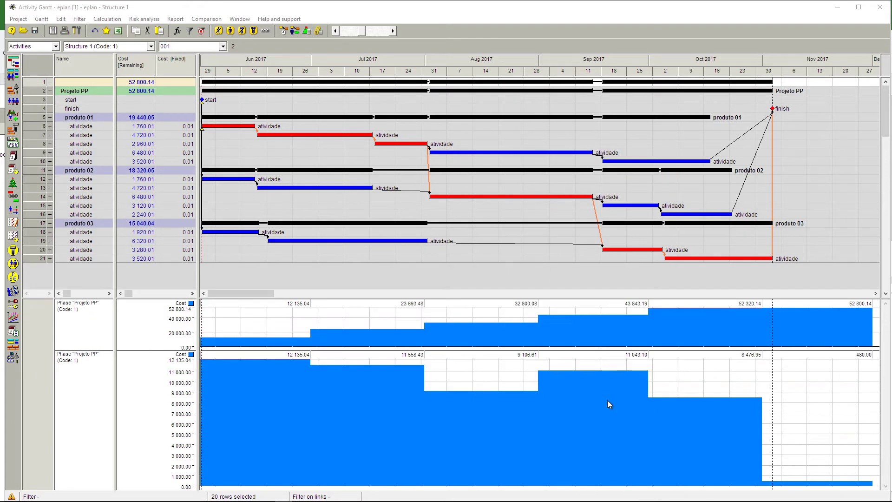
- Reduce the monthly cost diagram's height and cut the cumulative cost diagram down to its row of values
right_click(607, 400)
click(612, 413)
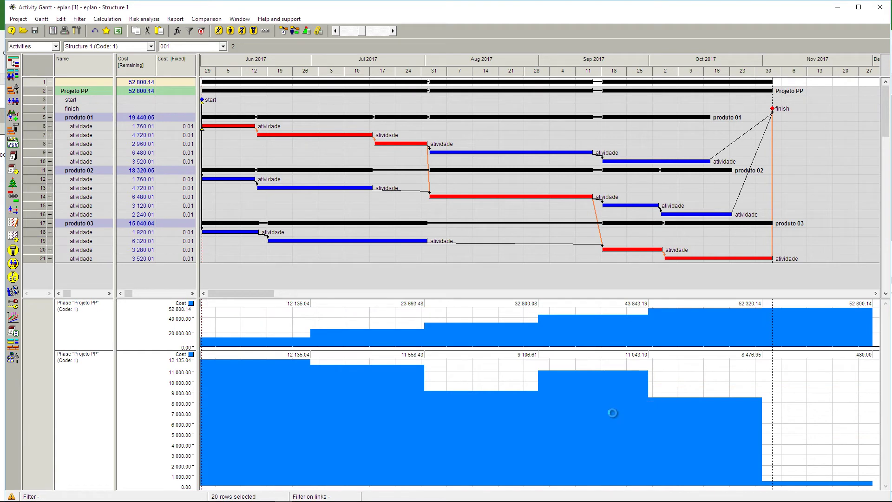
right_click(615, 378)
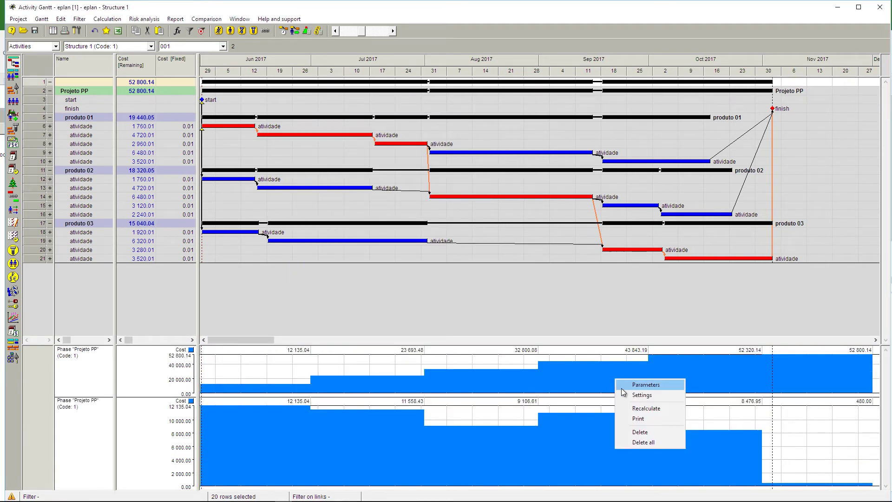
click(624, 394)
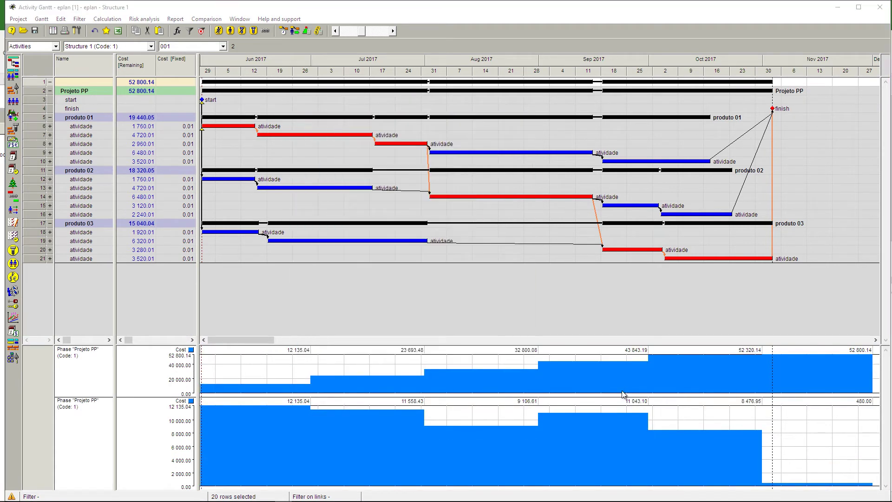
right_click(597, 350)
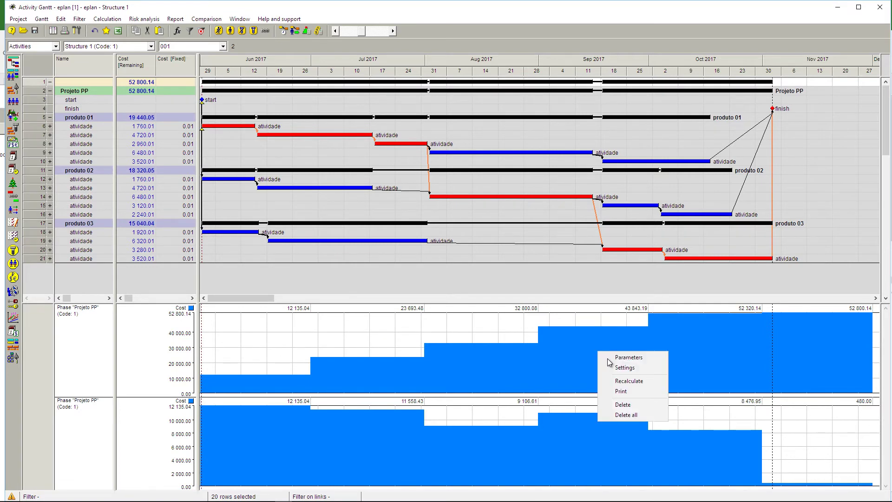
click(610, 367)
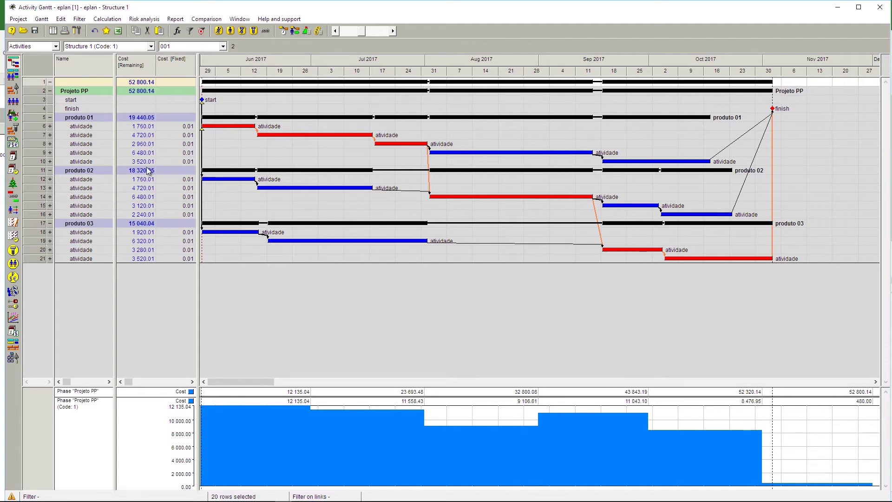
- Compare the project with its baseline, adding the Cost component to the fields for comparison
click(207, 19)
click(206, 30)
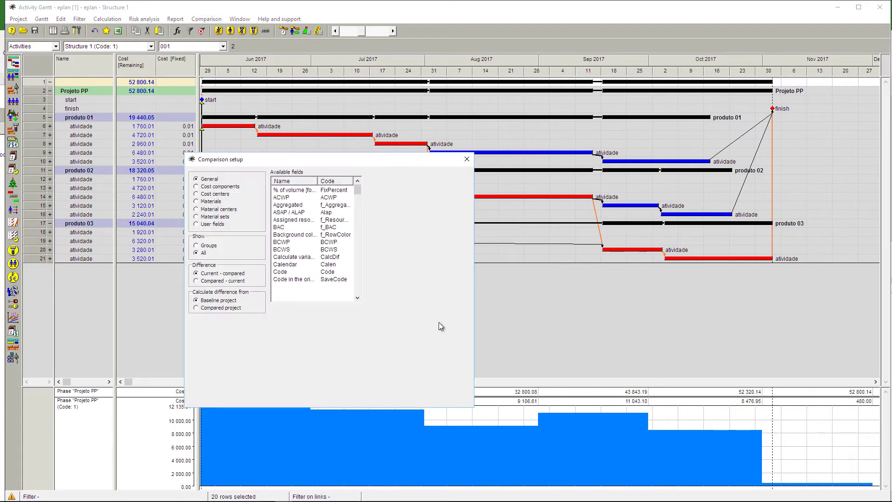
drag(386, 162, 530, 155)
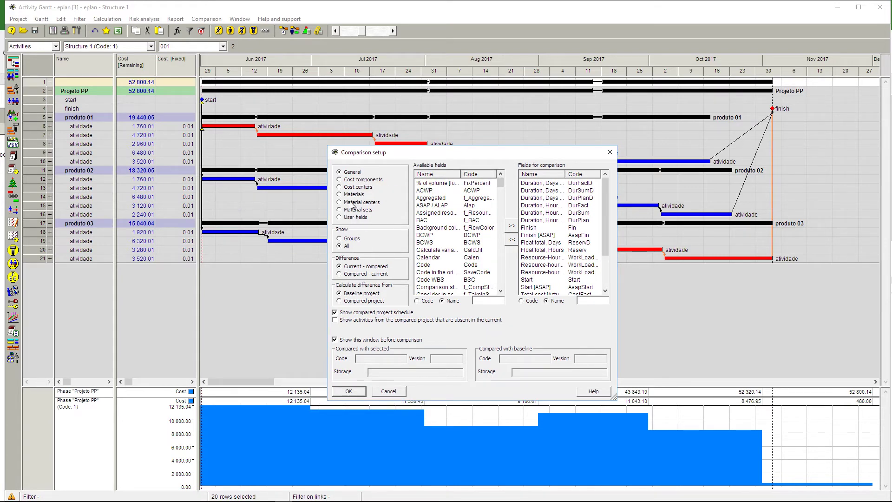
click(353, 180)
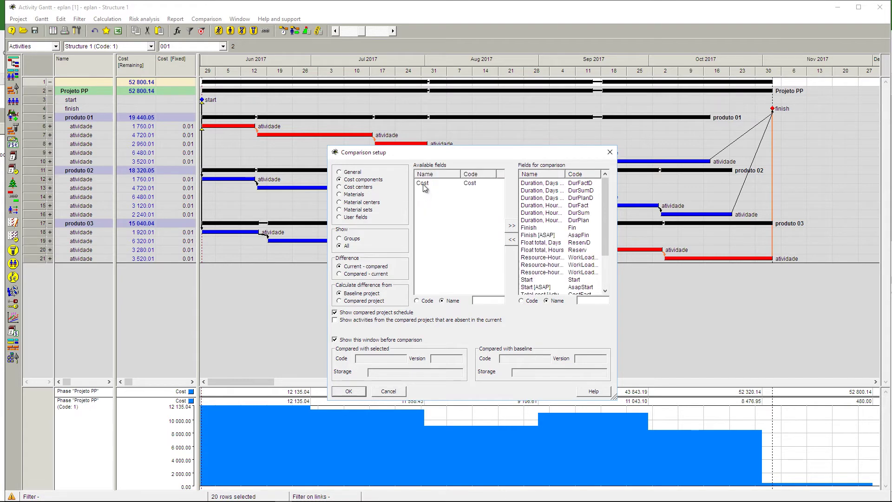
click(423, 184)
click(511, 227)
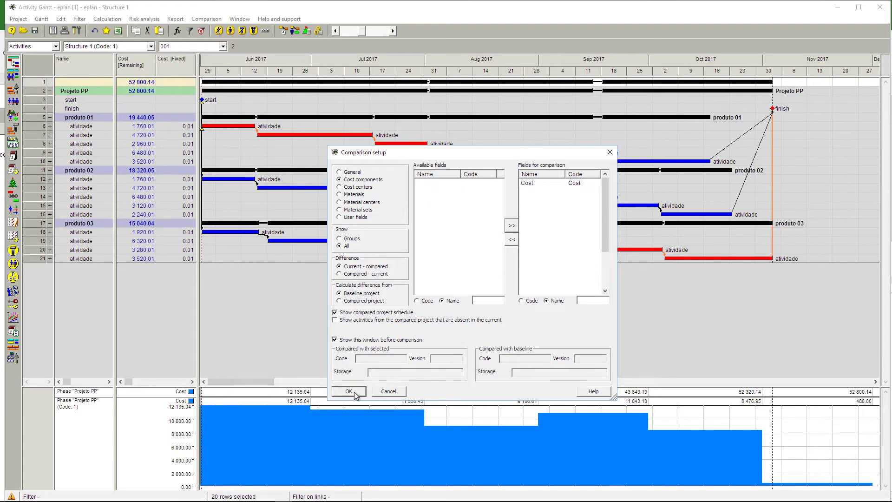
click(350, 392)
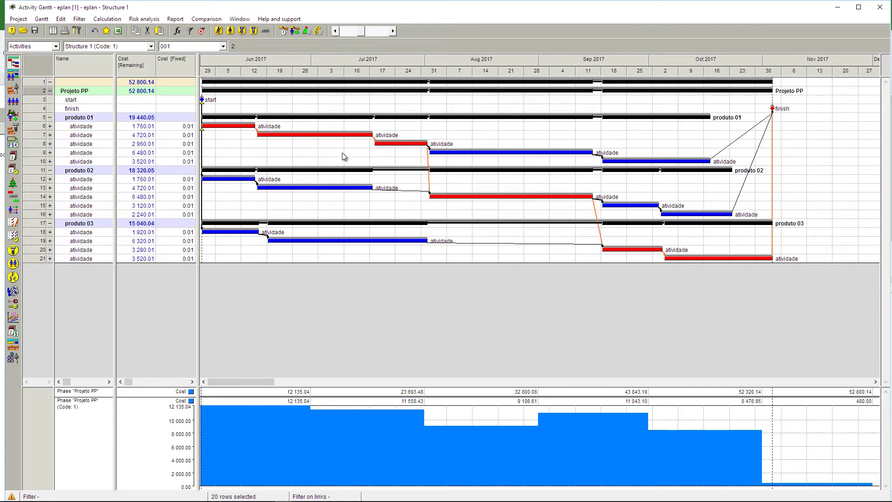
- Start a new cumulative diagram for Projeto PP, adding the Cost component in its Baseline version to its parameters
right_click(31, 87)
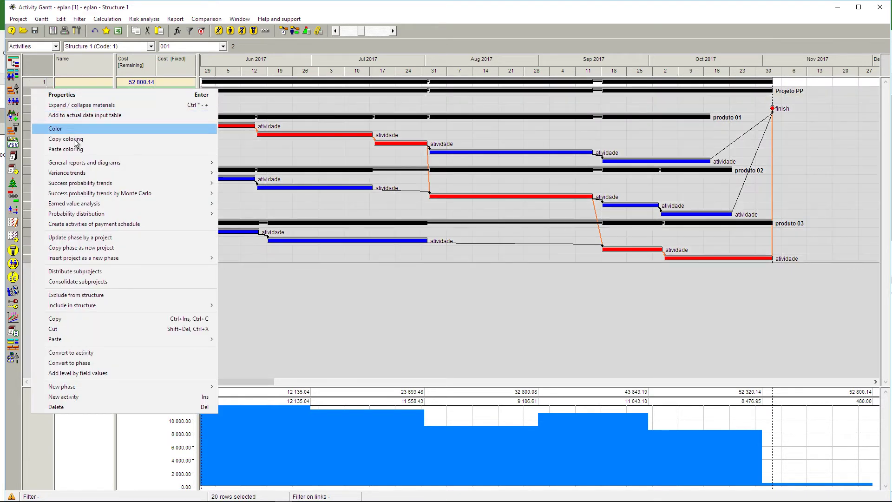
mouse_move(85, 165)
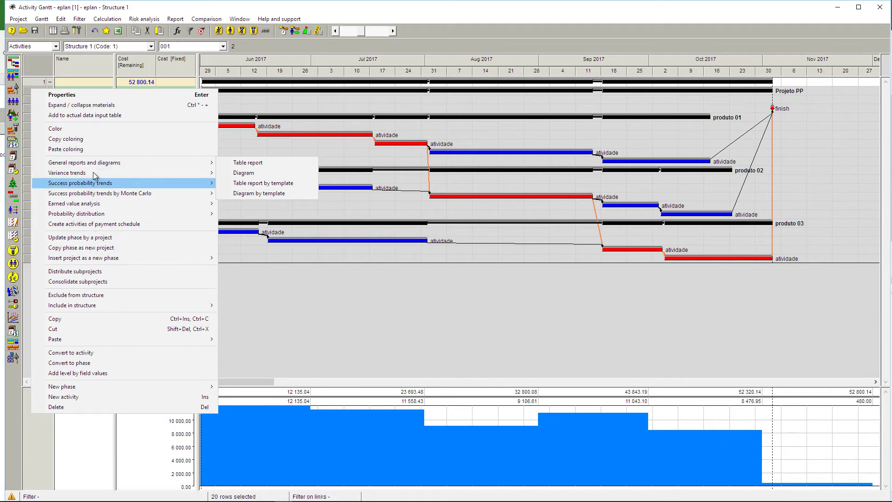
click(244, 173)
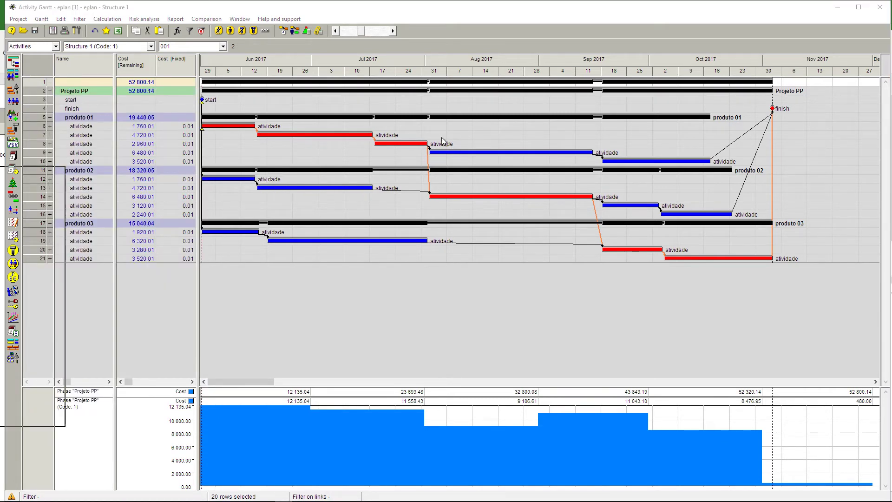
click(444, 185)
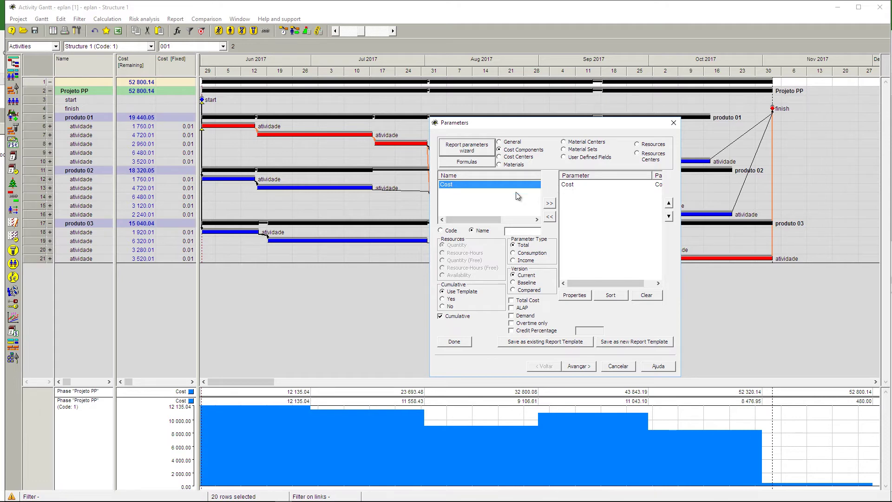
click(526, 282)
click(549, 203)
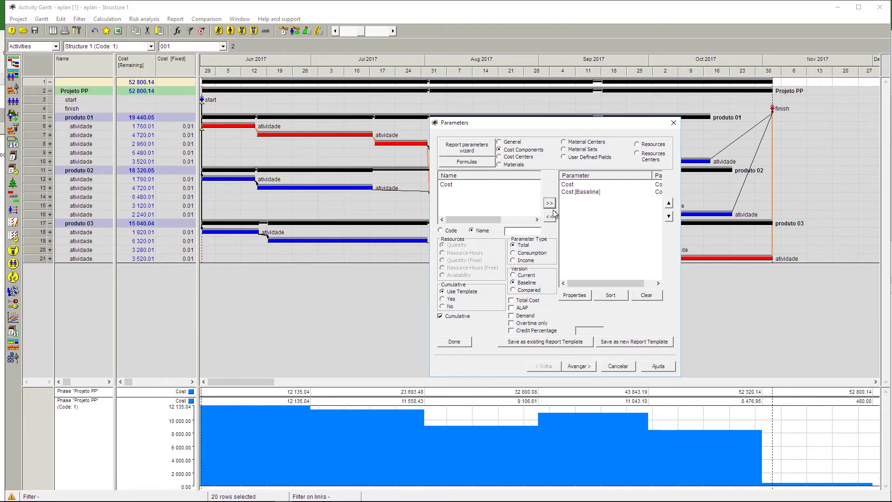
- Set the new diagram's reporting period to days over the whole project and proceed to its graph settings
click(578, 366)
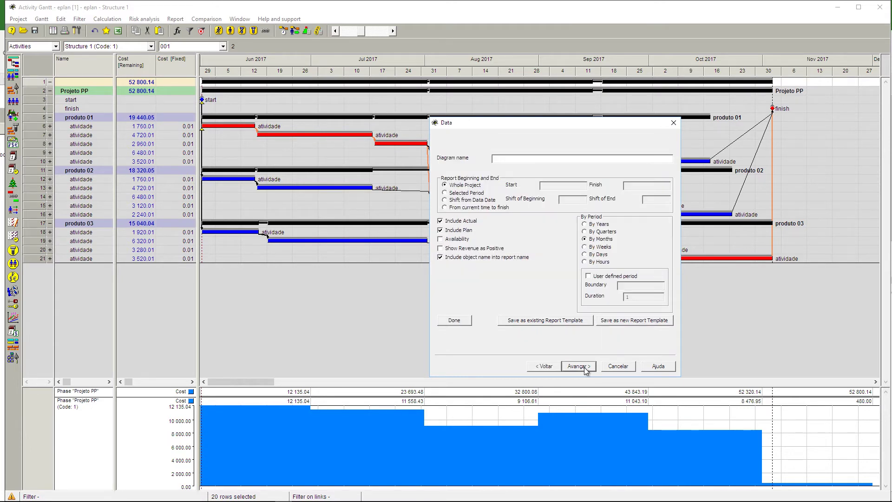
click(579, 366)
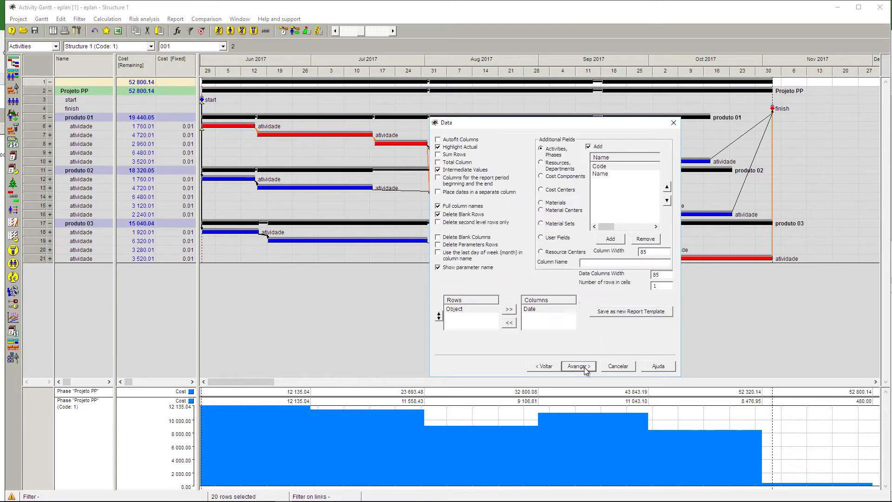
click(578, 366)
click(578, 367)
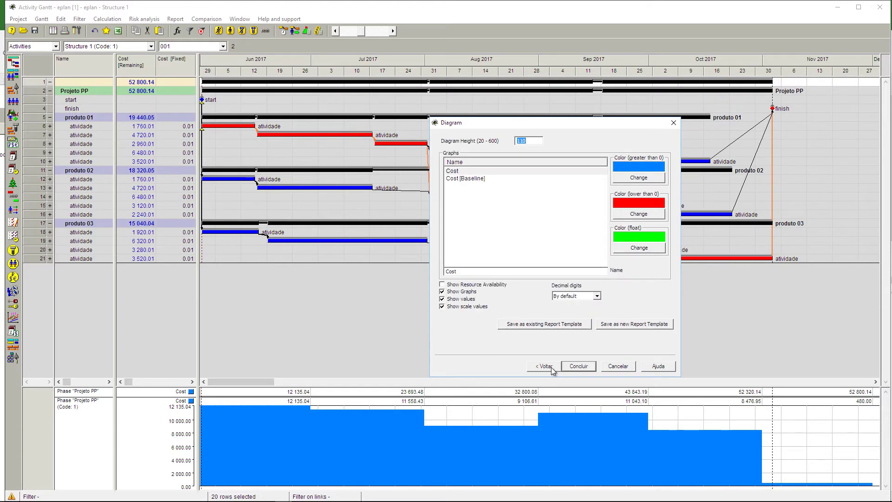
click(551, 368)
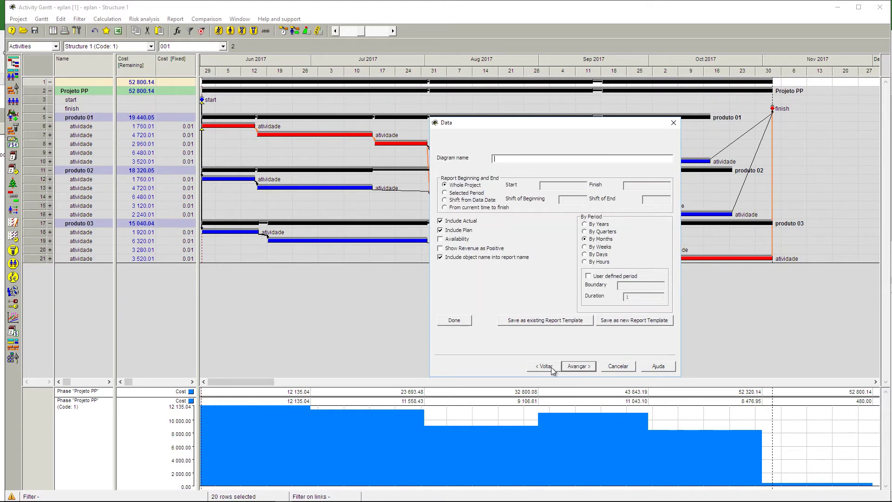
click(604, 254)
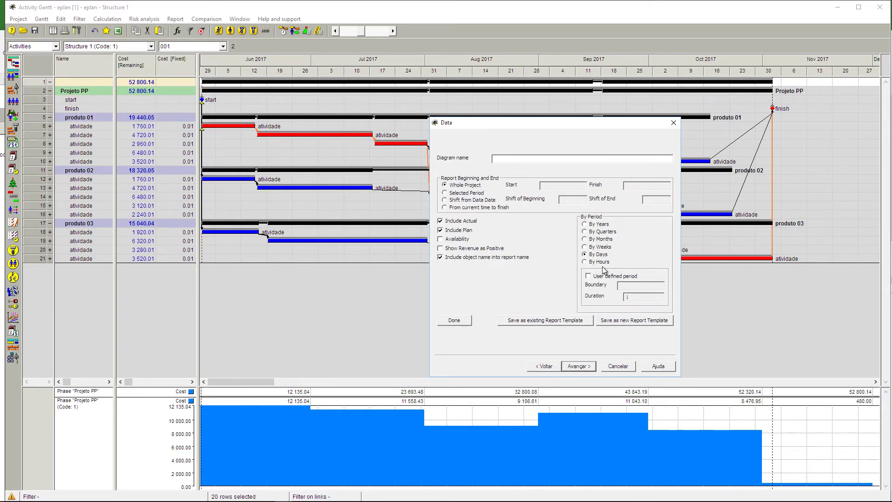
click(589, 366)
click(589, 366)
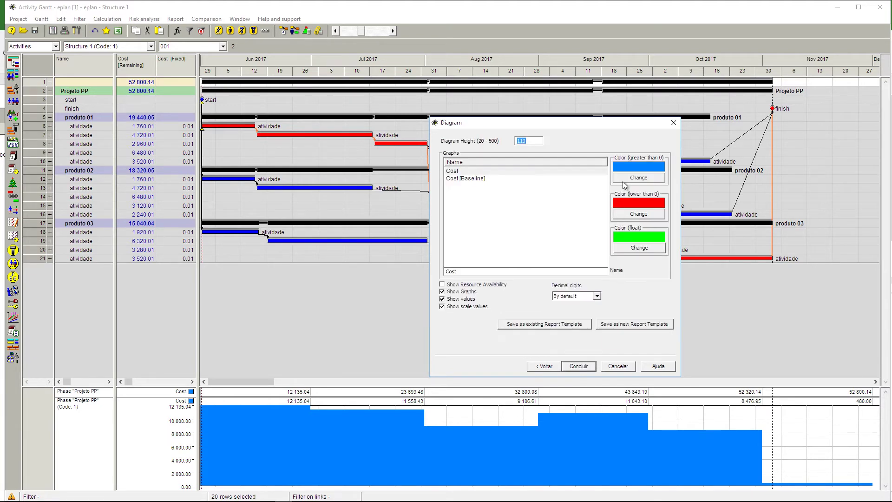
- Change the Cost [Baseline] graph colour to a dark grey with RGB 114, 114, 114 and finish creating the diagram
click(454, 171)
click(481, 178)
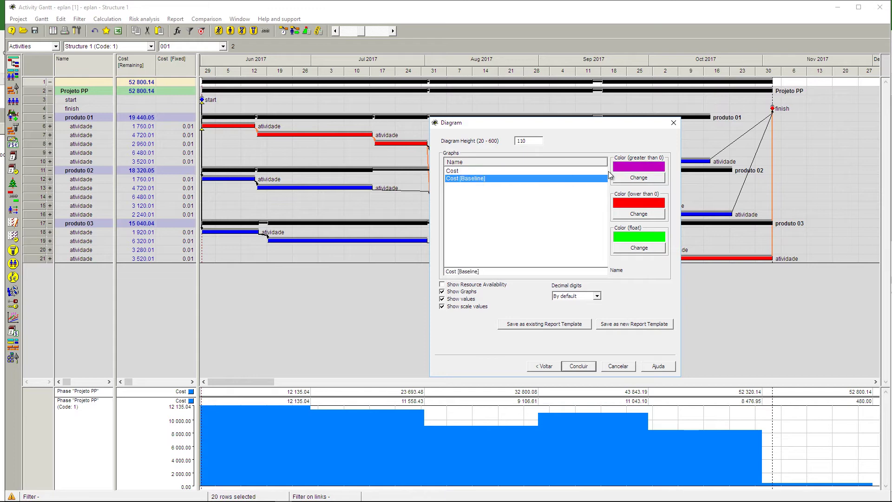
click(657, 175)
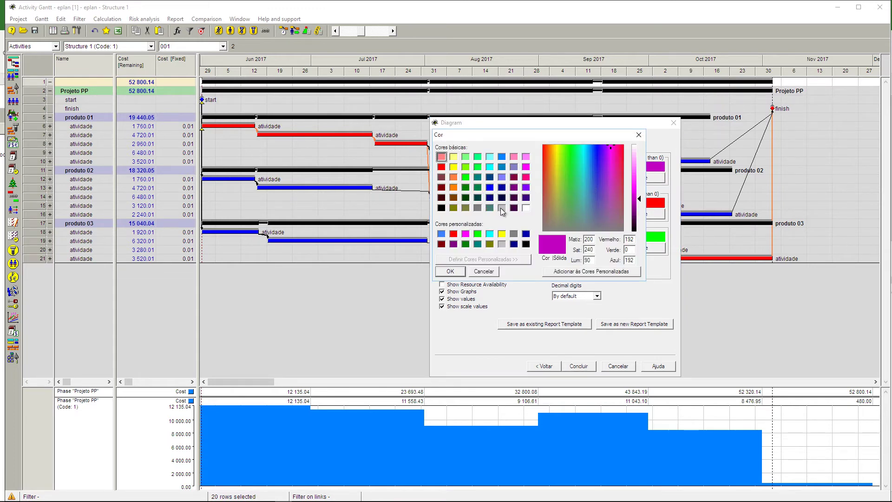
click(501, 207)
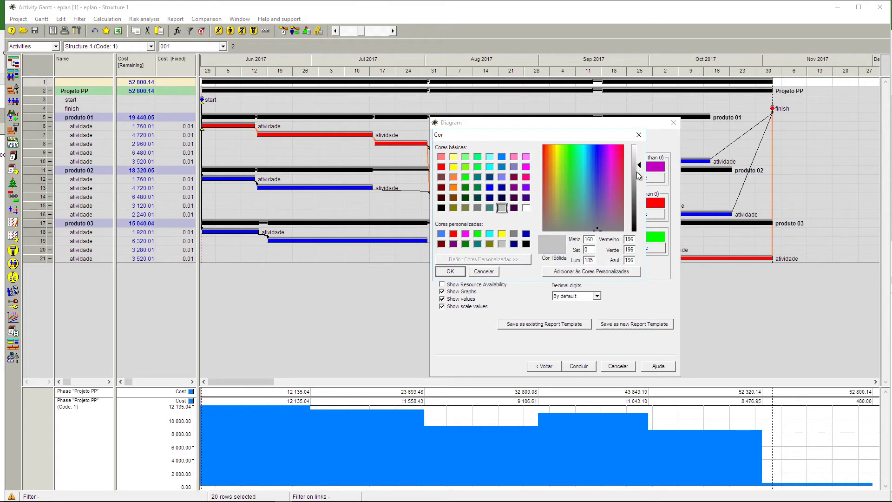
drag(636, 172, 637, 193)
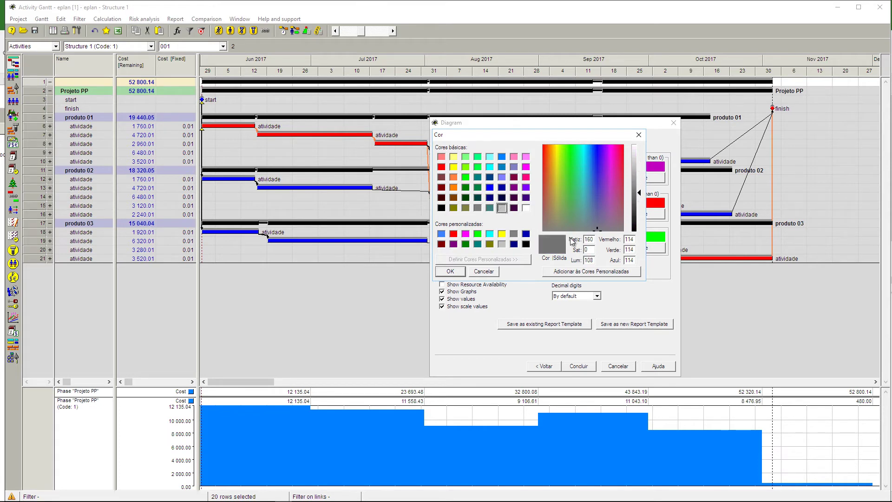
click(453, 271)
click(578, 366)
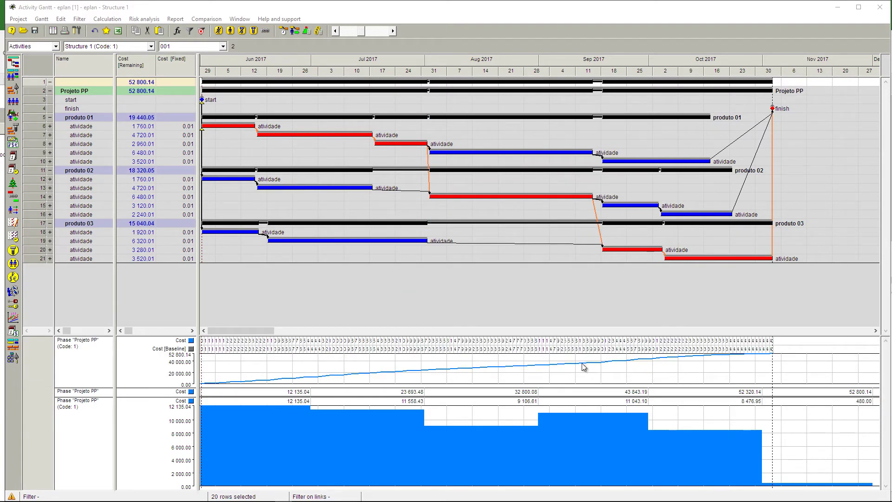
- Hide the values in the daily Cost and Cost [Baseline] diagram, keeping its graphs and scale values
right_click(582, 365)
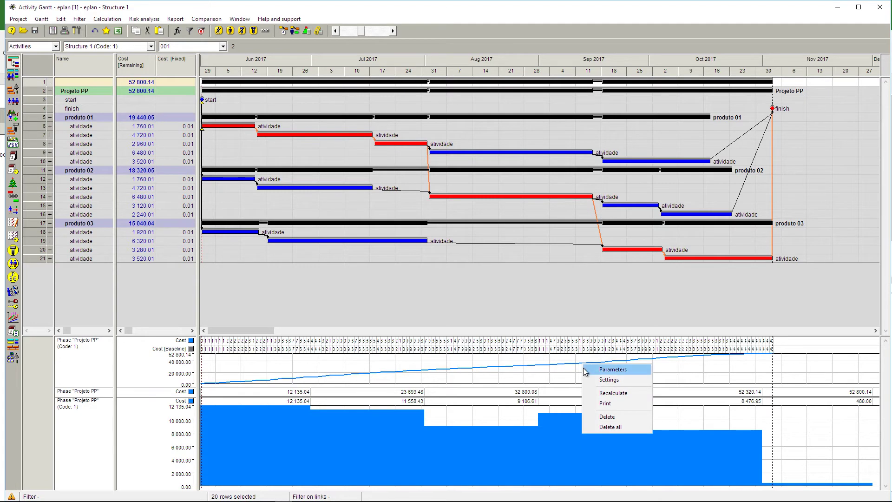
click(586, 379)
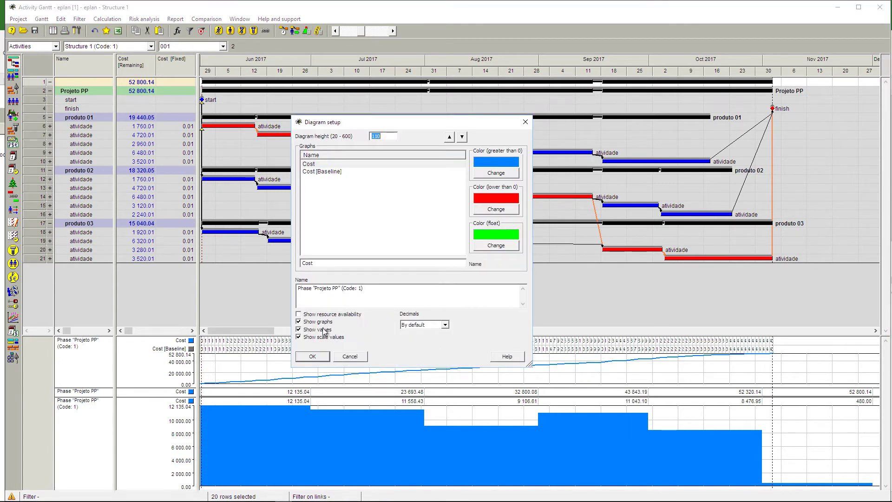
click(324, 357)
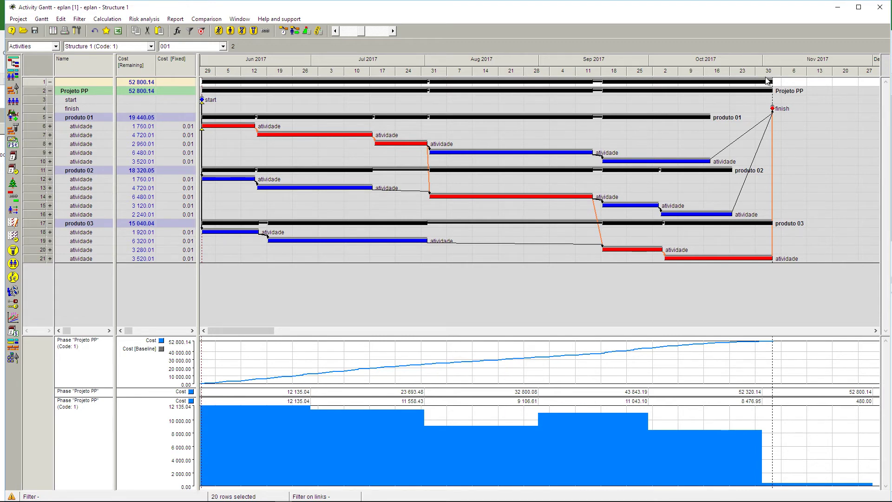
- Switch to Microsoft Project to check Projeto PP's monthly costs for June, July and August 2017, and return to eplan
click(829, 9)
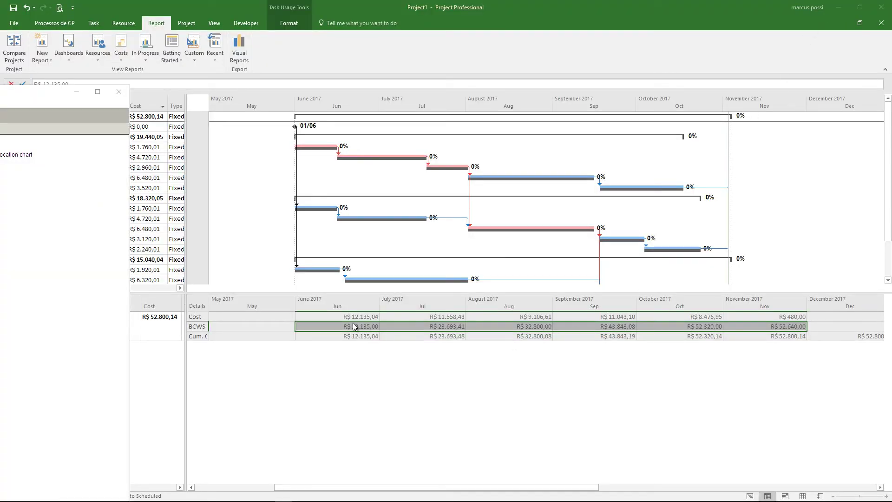
click(368, 315)
click(410, 316)
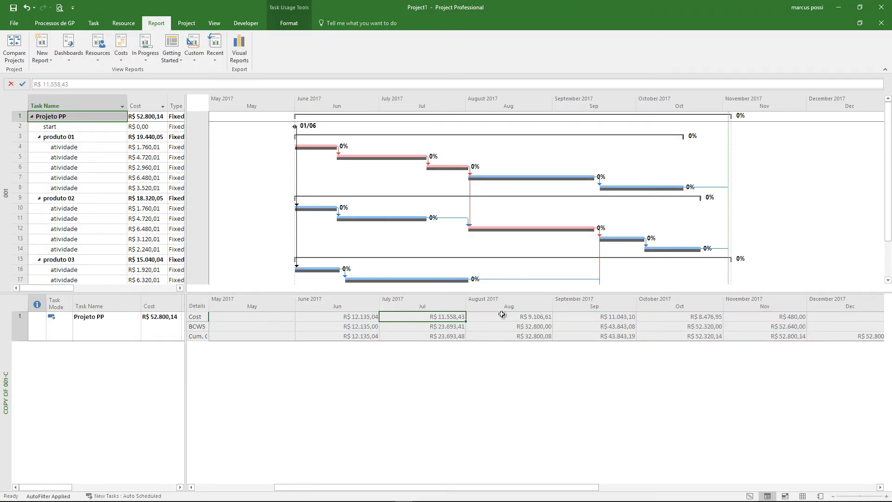
click(502, 316)
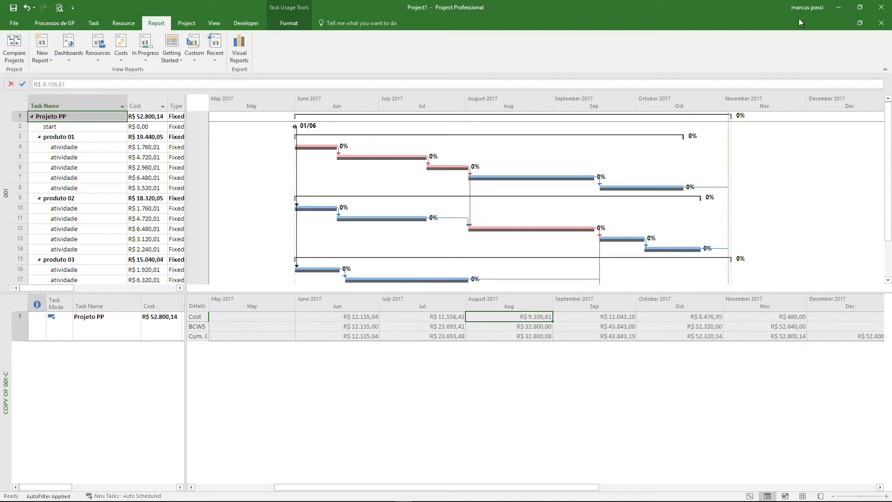
key(alt+Tab)
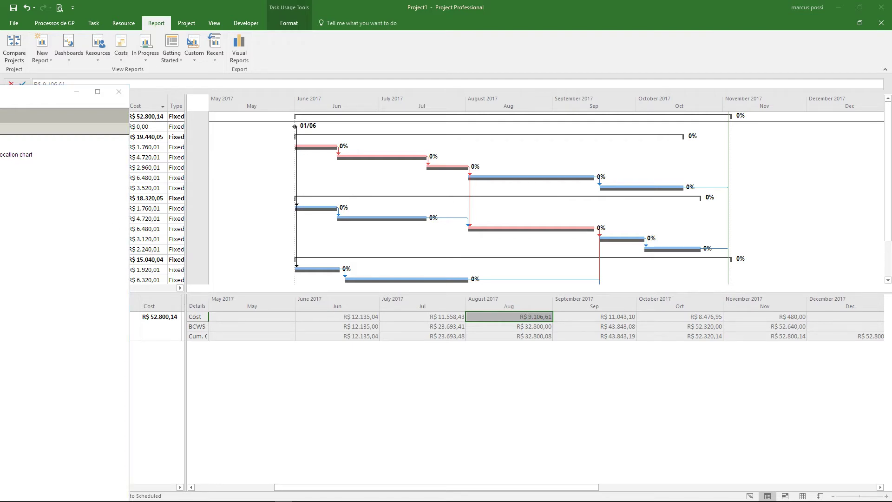
key(alt+Tab)
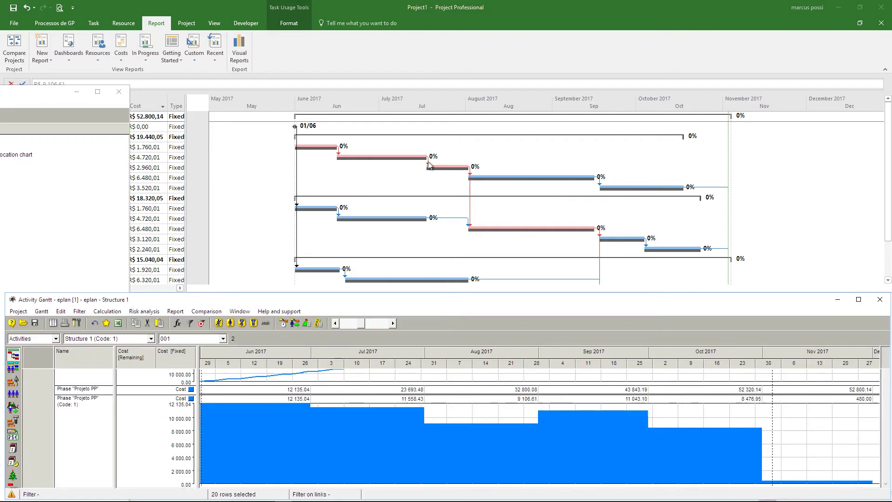
double_click(514, 297)
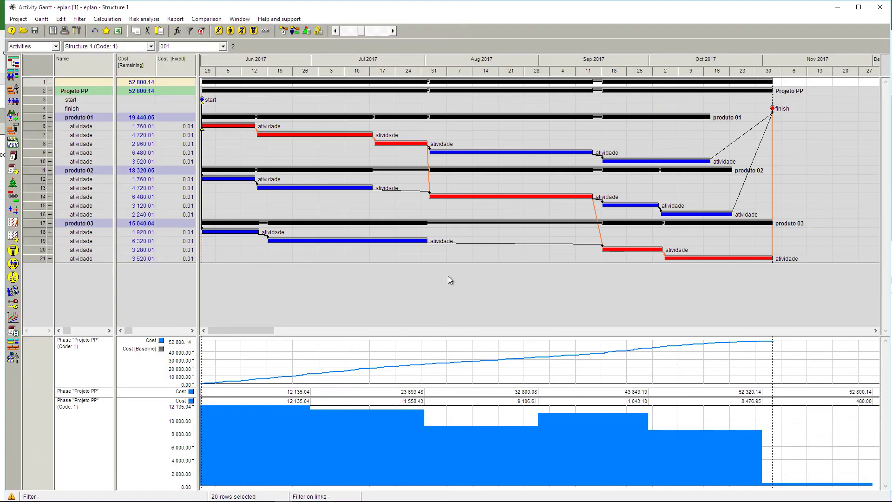
- Create an earned value analysis diagram for Projeto PP with the BCWS indicator of the Cost component
click(81, 188)
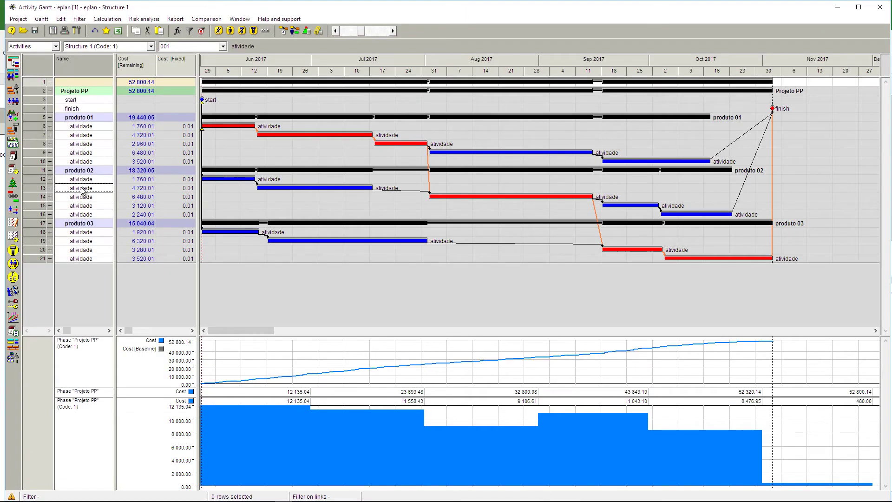
click(39, 93)
right_click(39, 92)
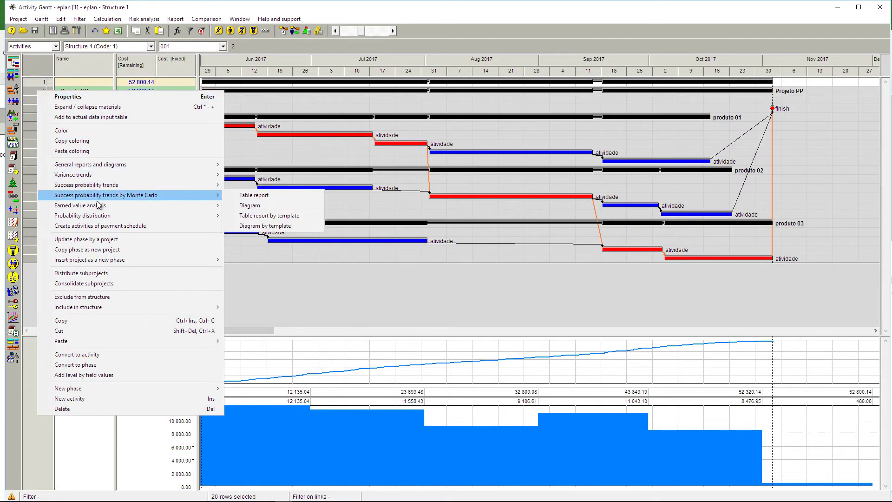
mouse_move(100, 207)
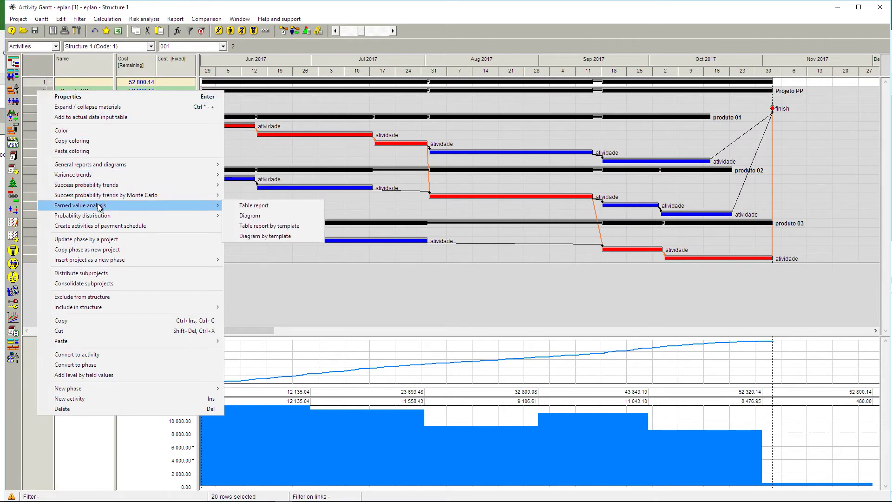
click(260, 214)
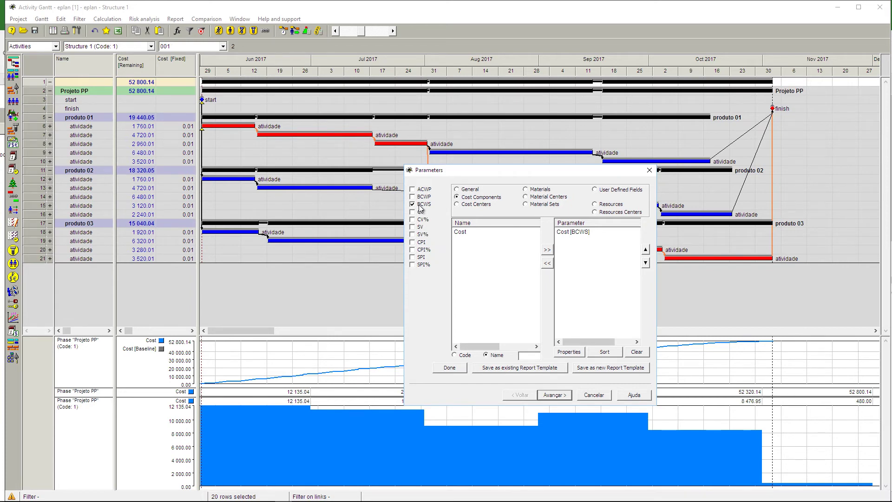
click(461, 232)
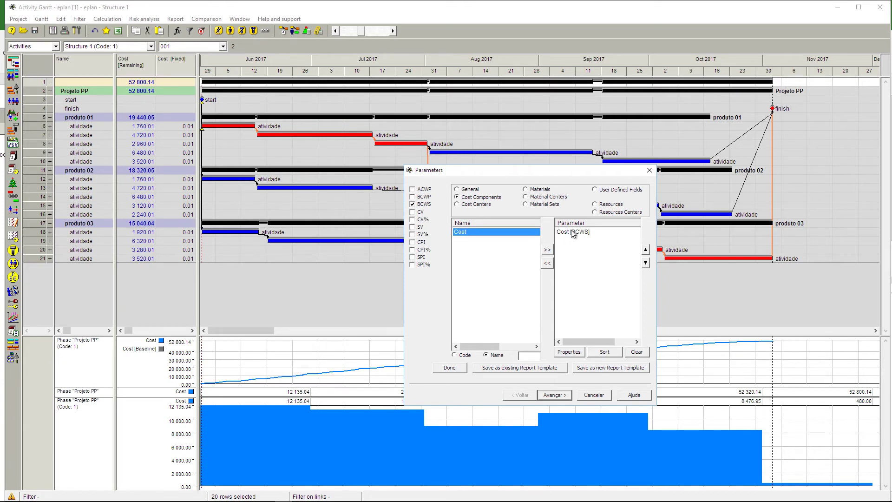
click(572, 232)
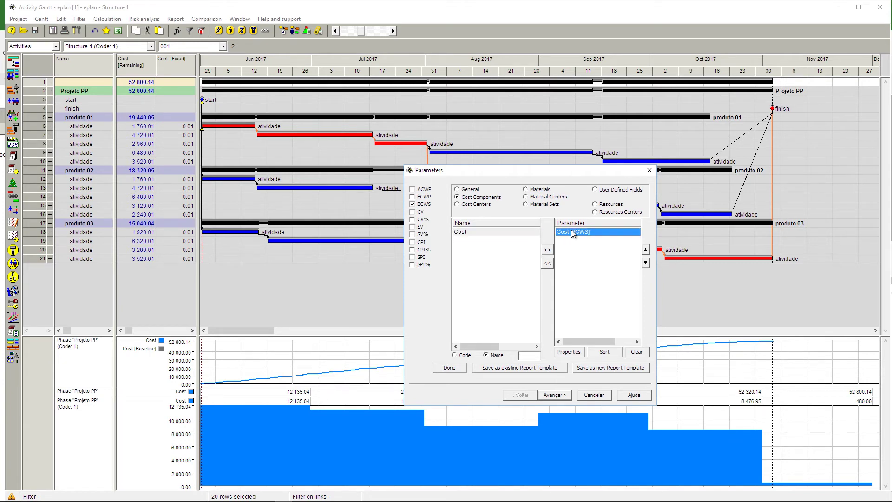
click(451, 368)
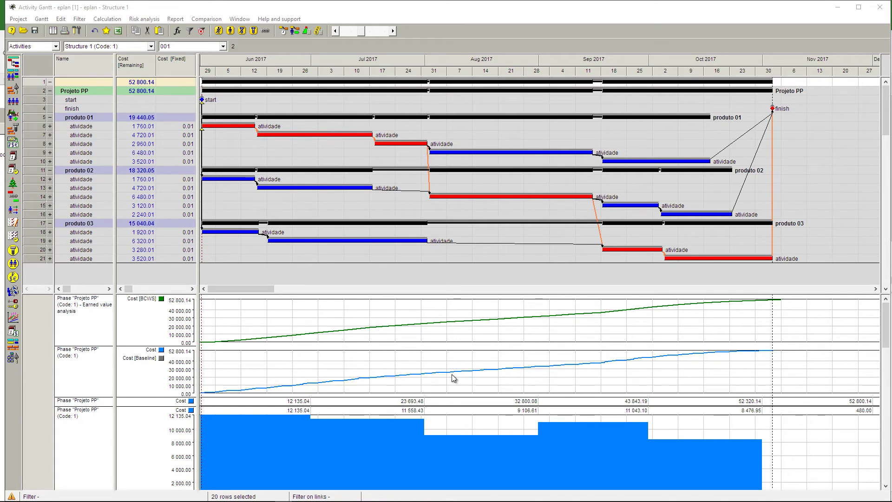
- Delete Projeto PP's daily Cost and Cost [Baseline] diagram and enlarge the Cost [BCWS] earned value diagram and the diagram area
right_click(454, 378)
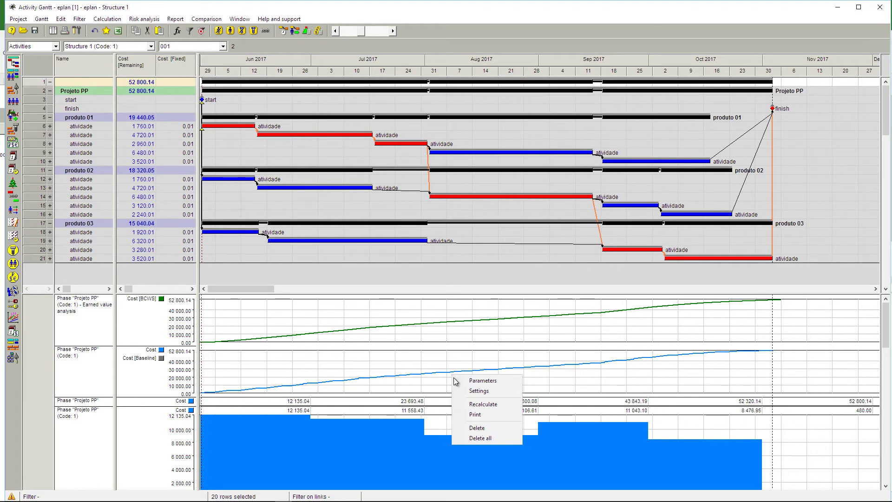
click(468, 428)
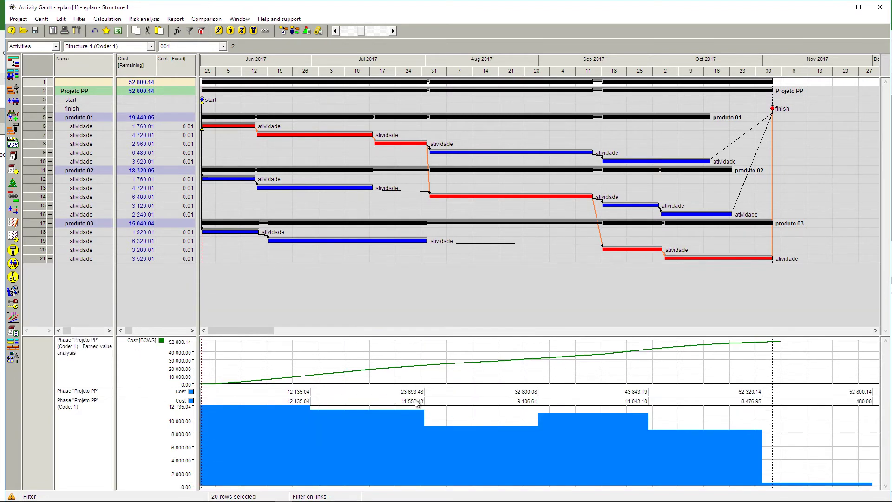
right_click(384, 361)
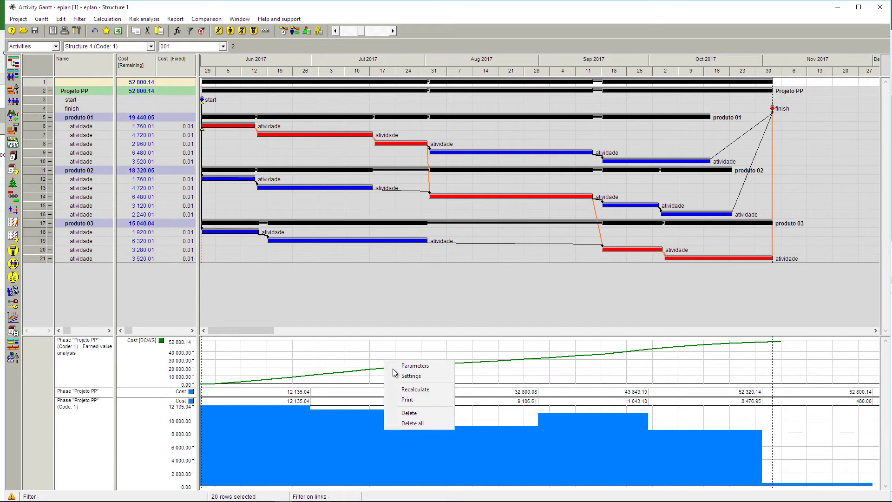
click(412, 388)
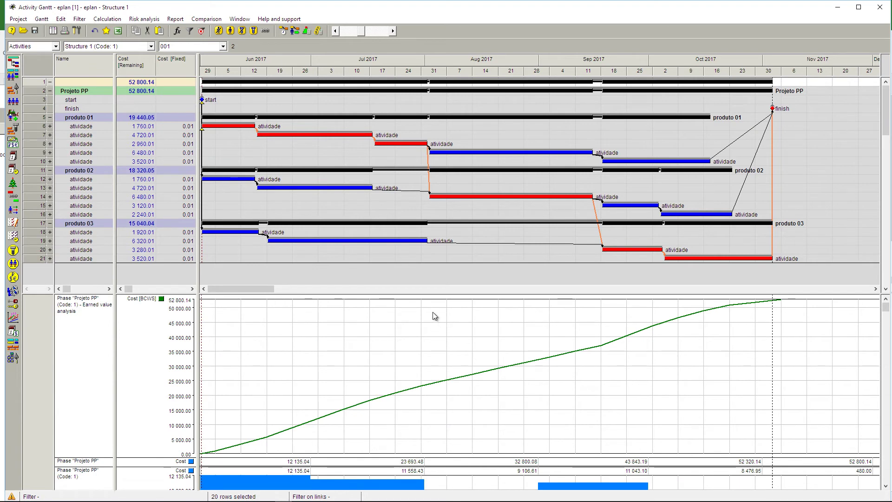
drag(433, 293, 433, 223)
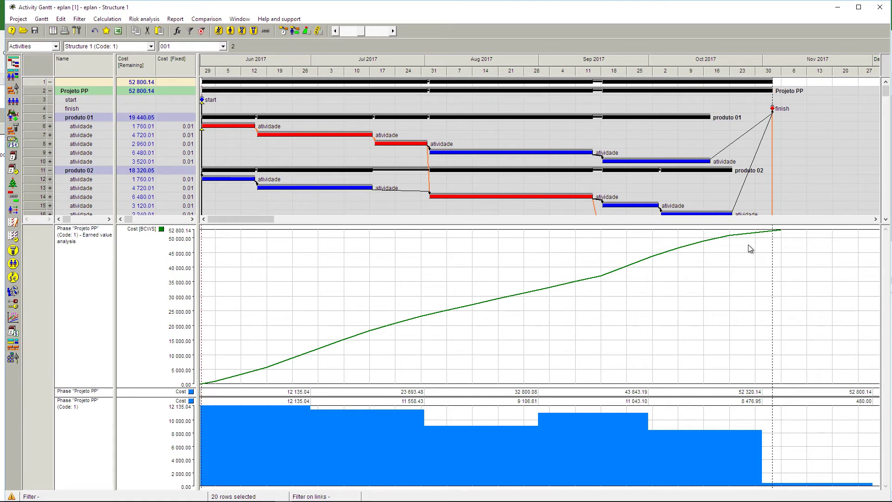
click(166, 170)
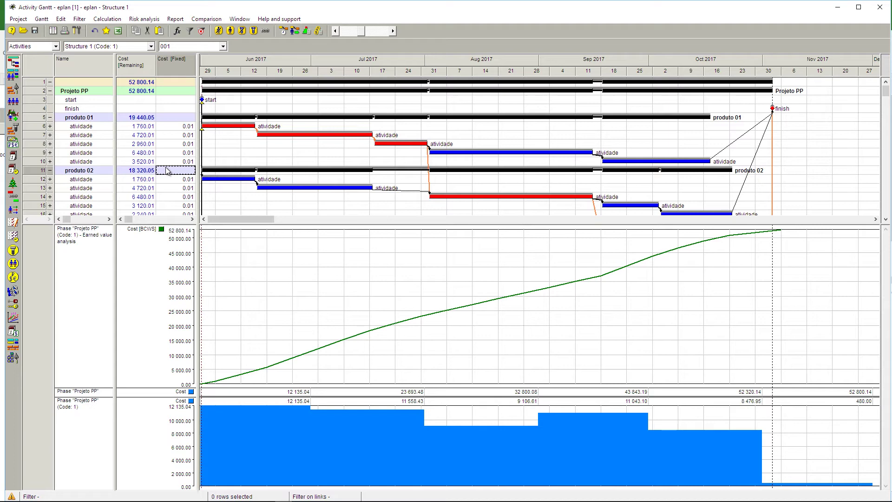
- Add the BCWP indicator of the Cost component to the earned value diagram, keeping only one Cost [BCWS] parameter
right_click(242, 284)
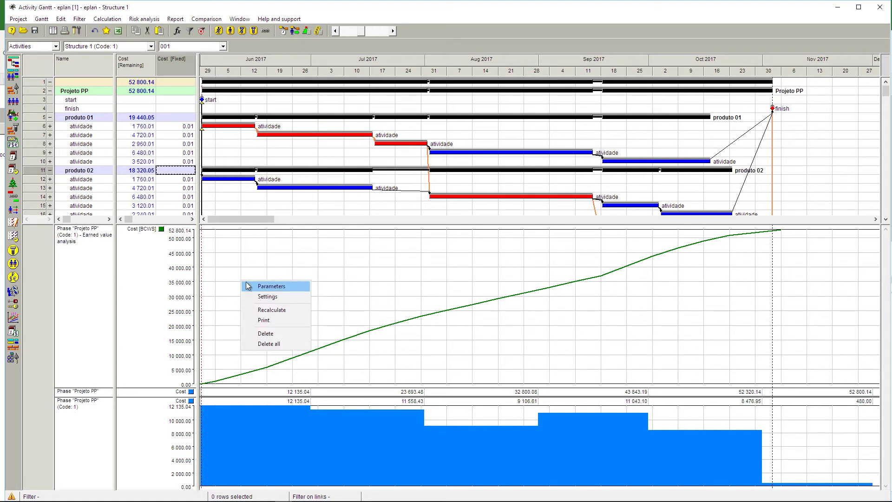
click(247, 286)
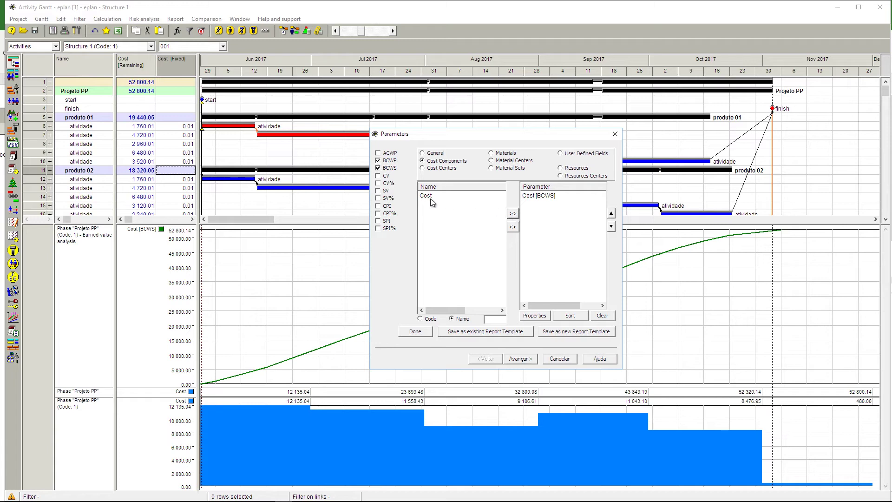
click(453, 197)
click(514, 215)
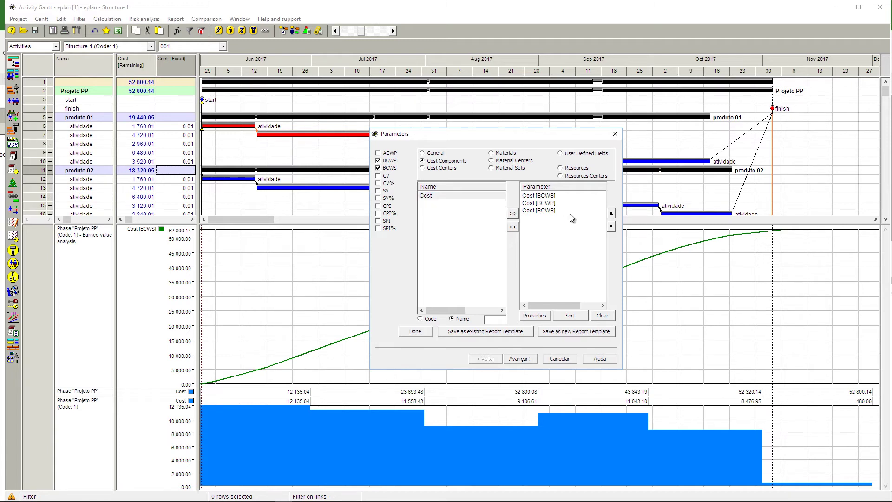
click(538, 211)
click(513, 227)
click(415, 331)
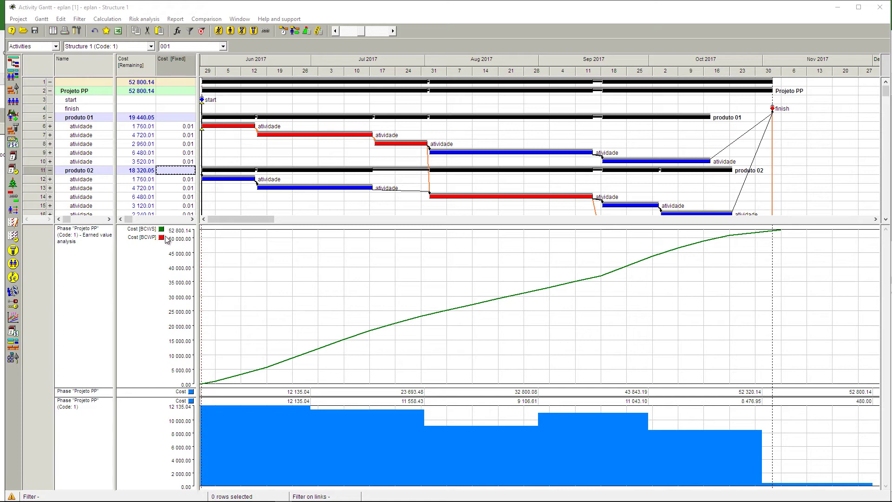
- Switch to Microsoft Project and widen the Details column of Projeto PP's time-phased grid
click(839, 8)
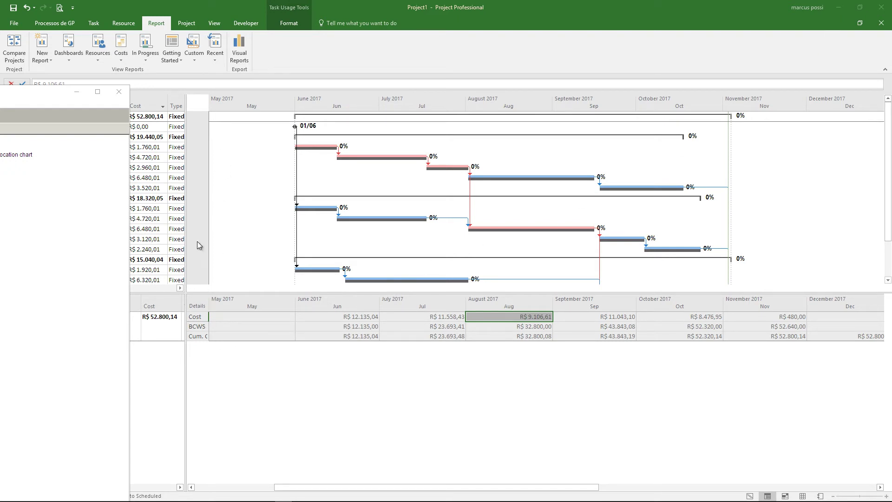
drag(210, 305, 234, 304)
click(260, 317)
- Add the BCWP field to the details shown in Projeto PP's time-phased grid
right_click(263, 327)
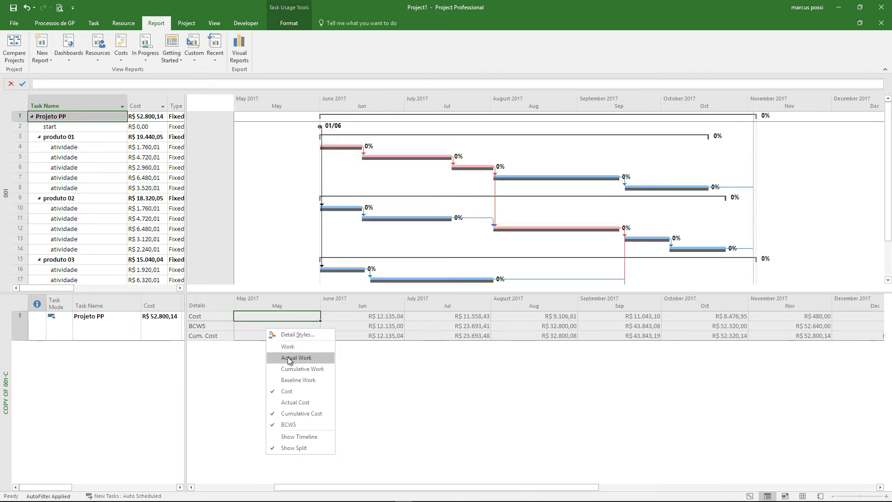
click(293, 335)
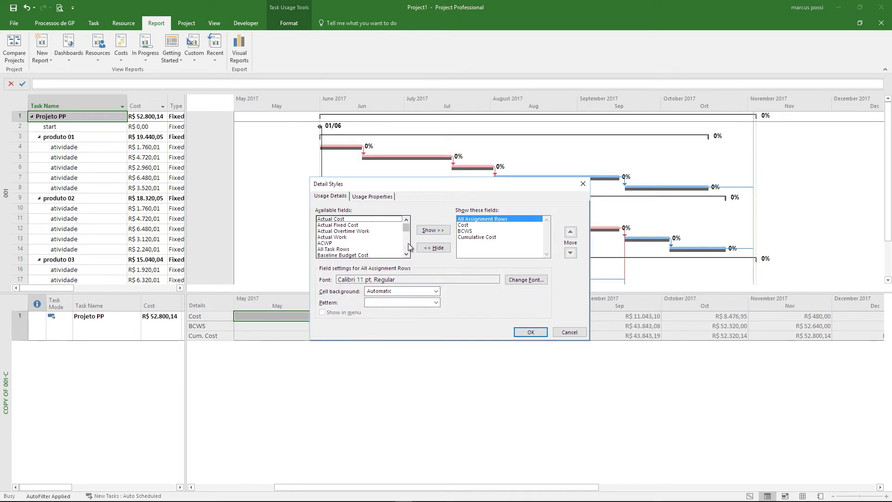
scroll(409, 246, down, 2)
scroll(409, 247, down, 4)
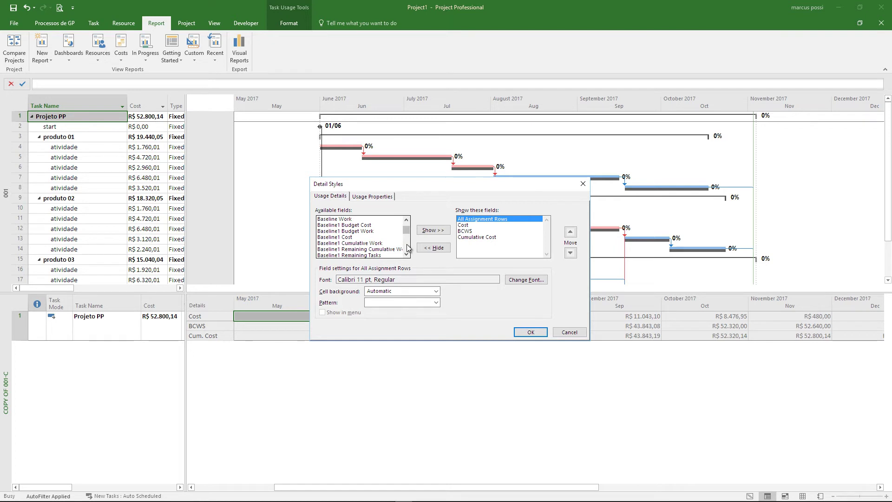
scroll(409, 247, down, 8)
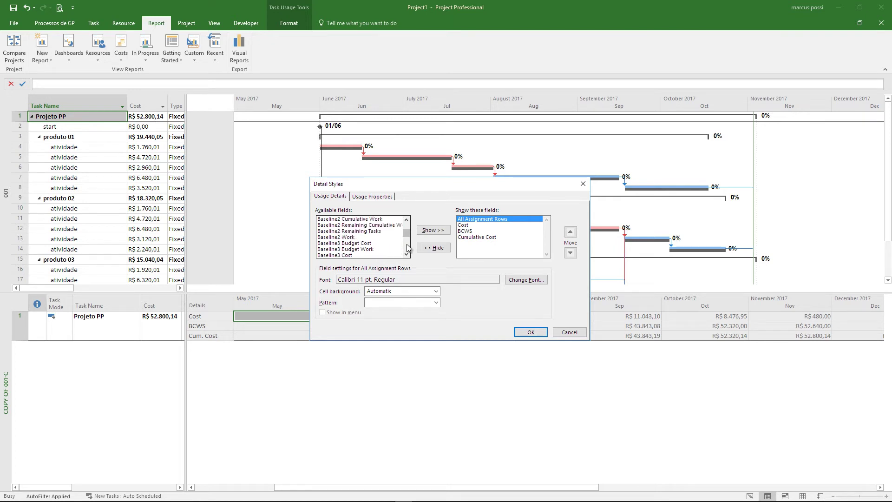
scroll(408, 246, down, 6)
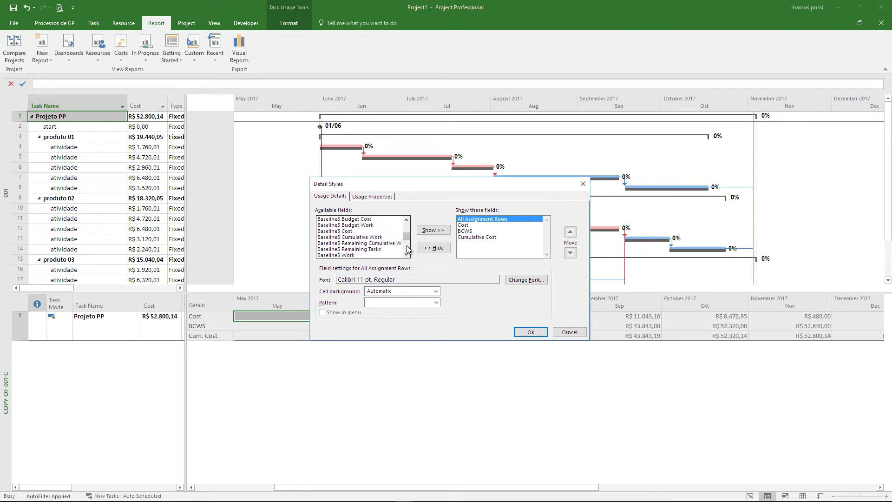
scroll(406, 248, down, 6)
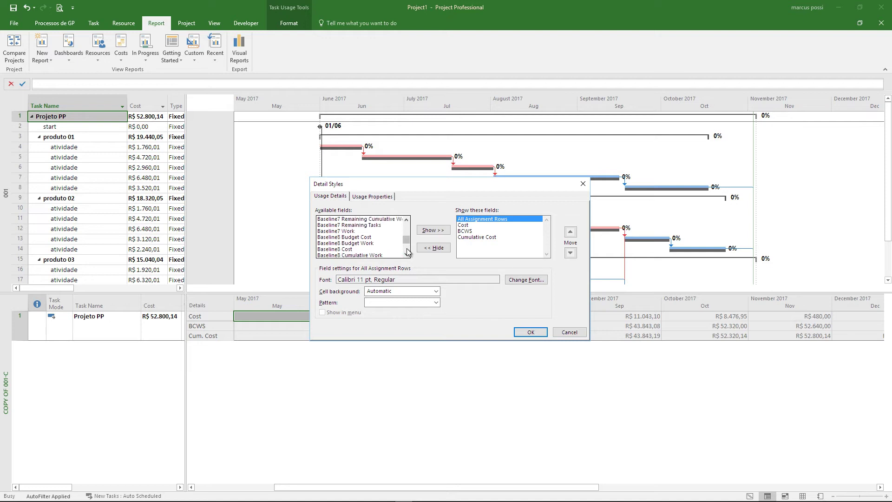
scroll(408, 251, down, 2)
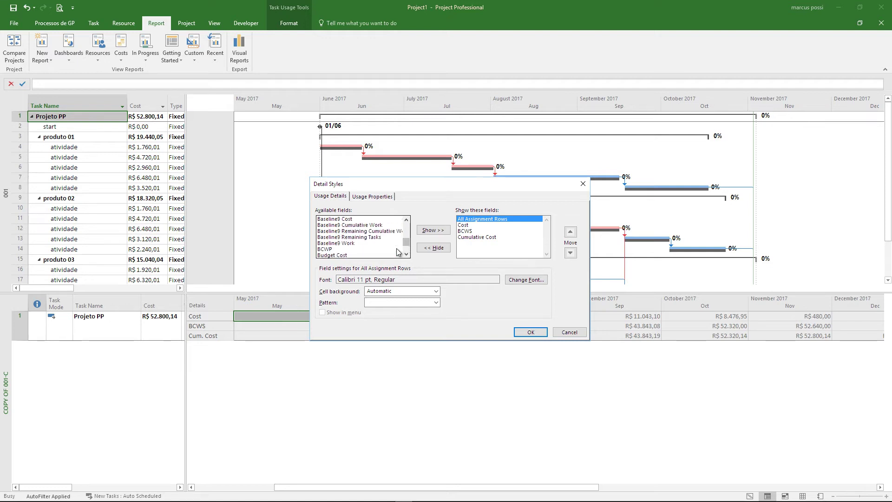
click(333, 250)
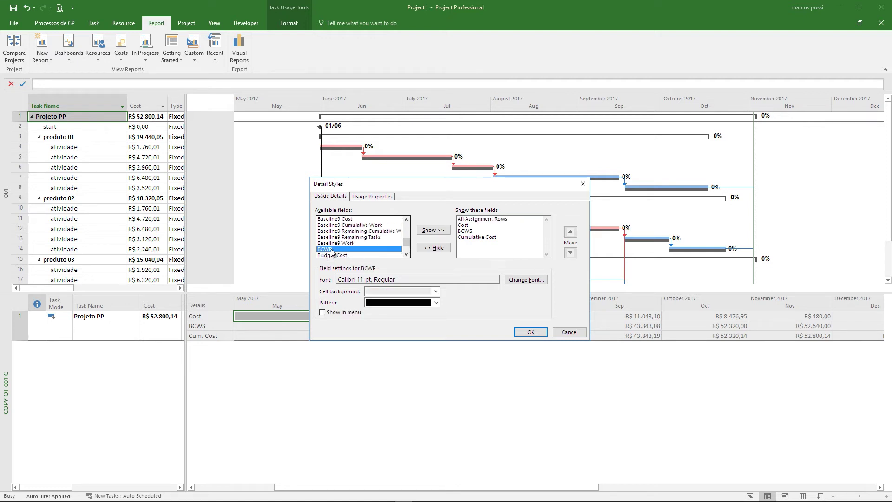
click(427, 231)
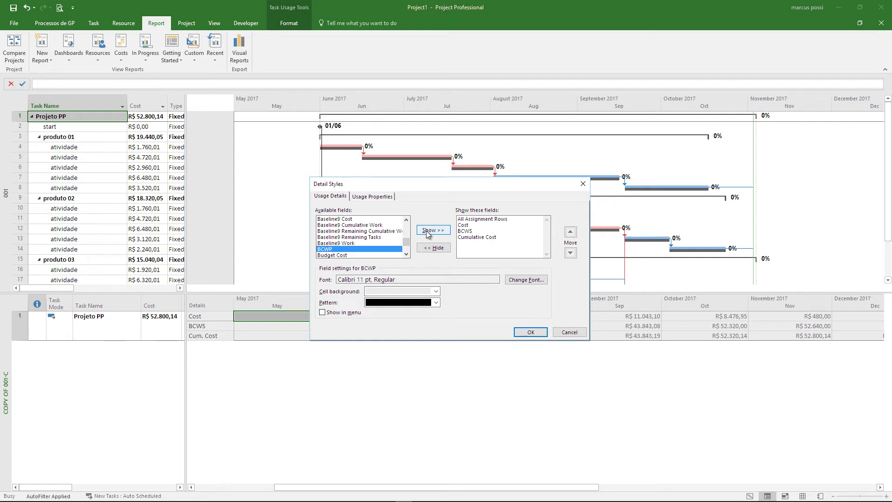
click(531, 333)
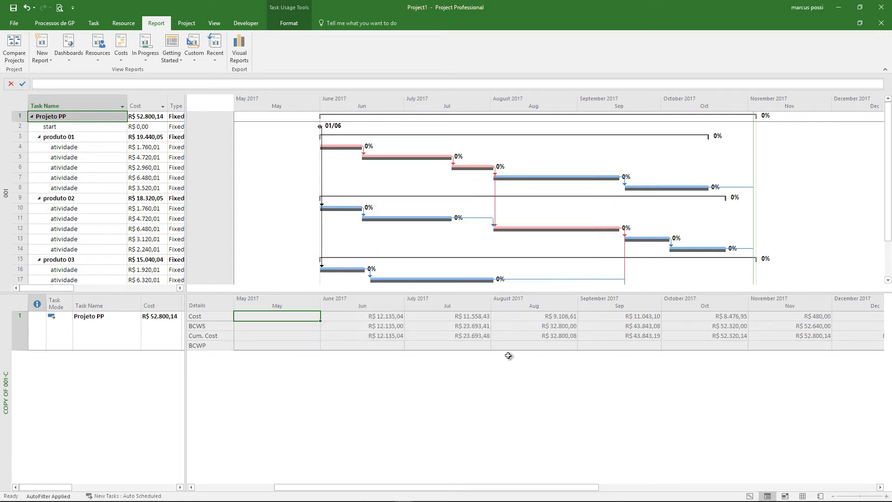
- Examine Projeto PP's monthly BCWP cells from June to September 2017 and compare them with the BCWS row
click(381, 346)
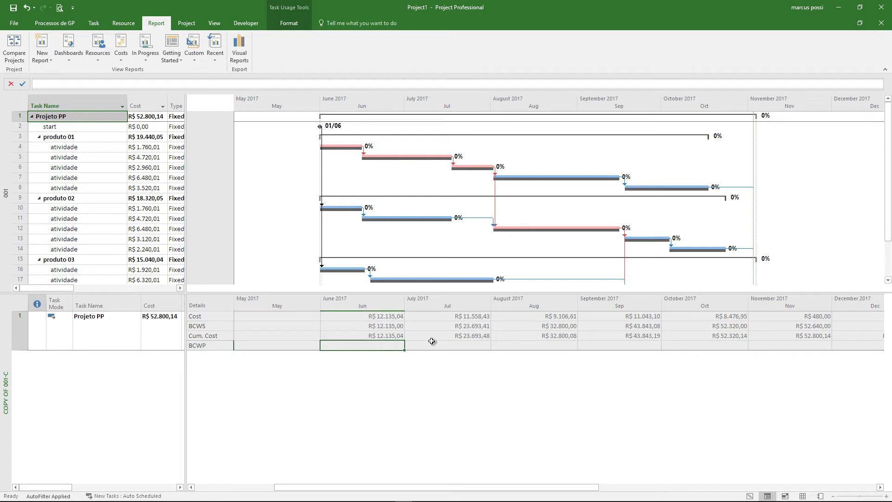
click(455, 344)
click(535, 346)
click(612, 347)
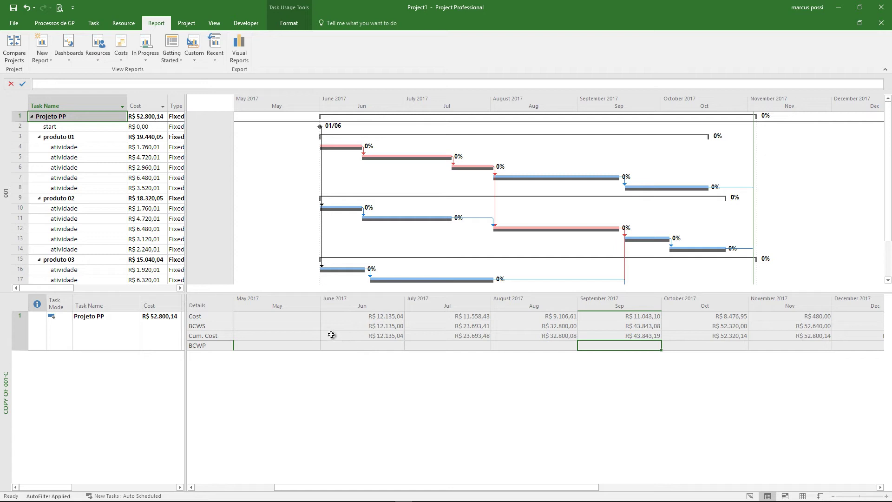
drag(332, 326, 838, 323)
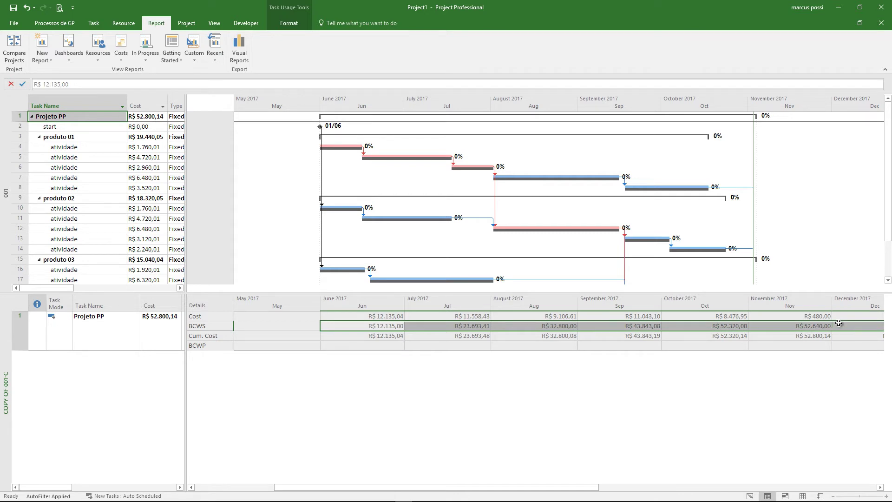
click(359, 348)
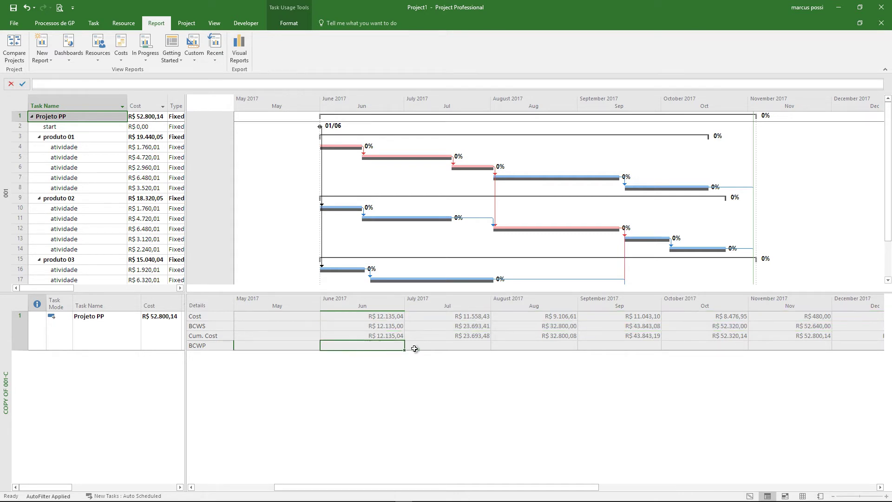
click(445, 348)
click(515, 347)
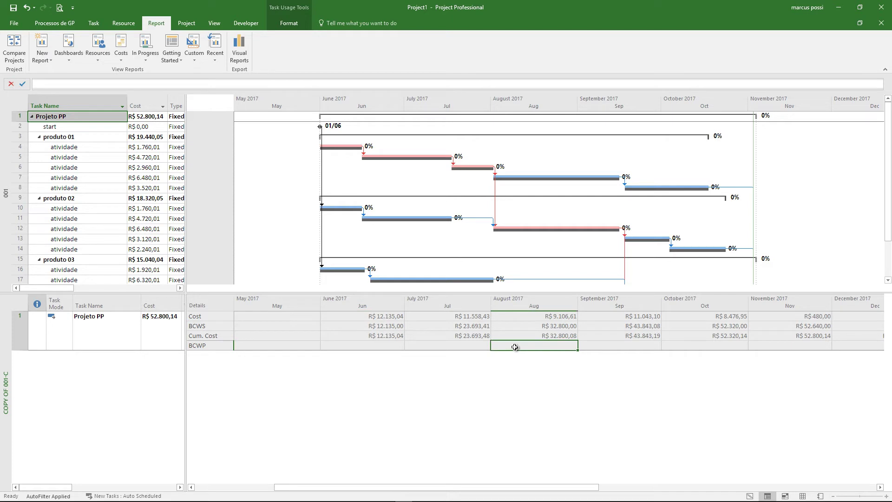
click(398, 346)
click(434, 345)
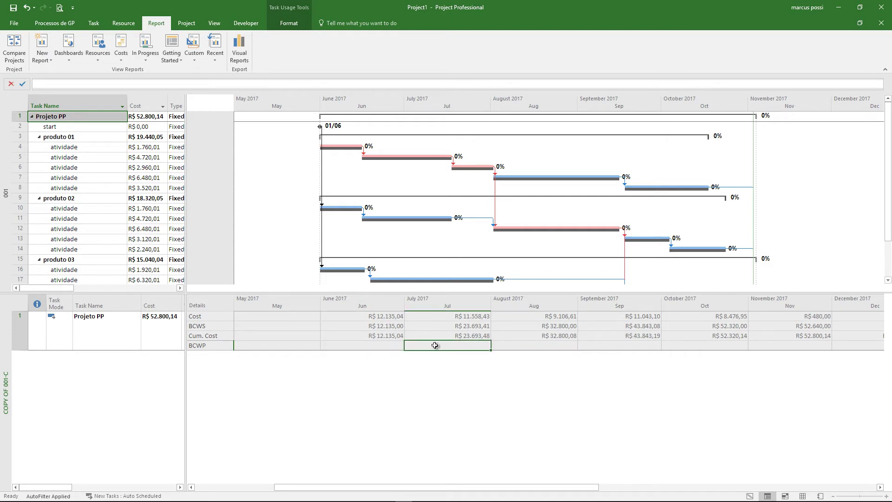
- Minimize the open windows and examine Projeto PP's BCWS, BCWP and ACWP rows in Microsoft Project
click(840, 6)
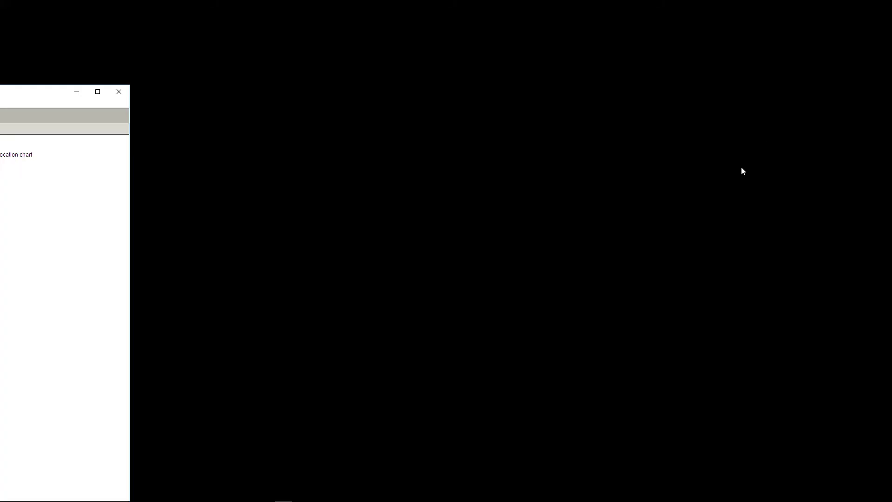
click(78, 92)
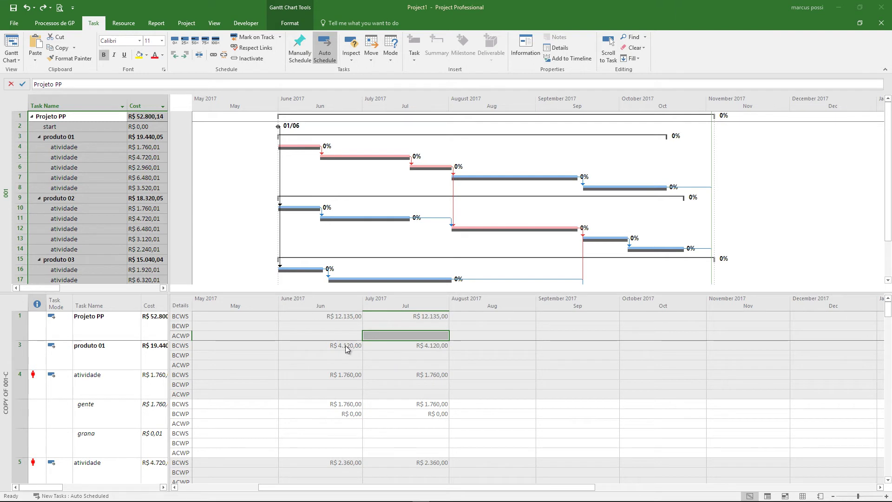
click(194, 316)
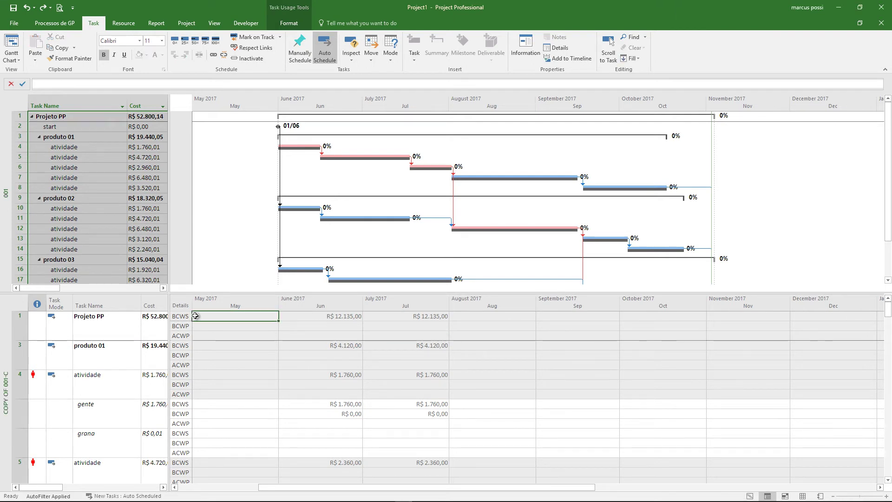
right_click(195, 316)
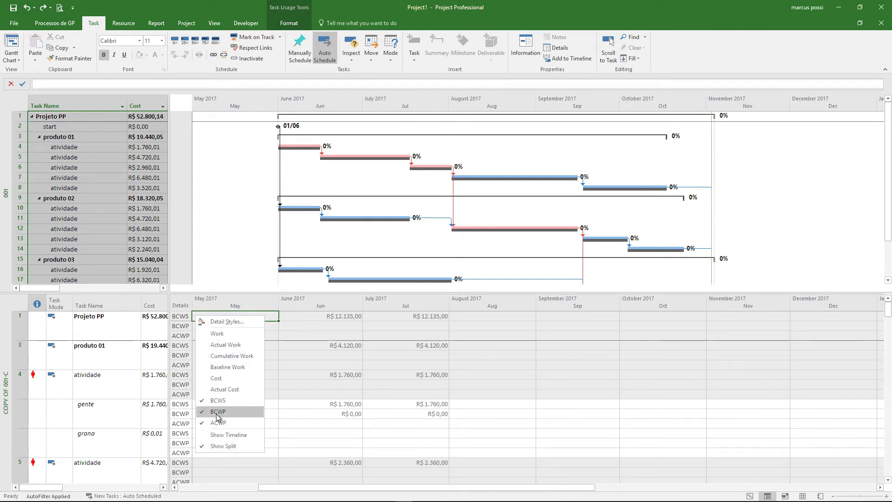
click(325, 389)
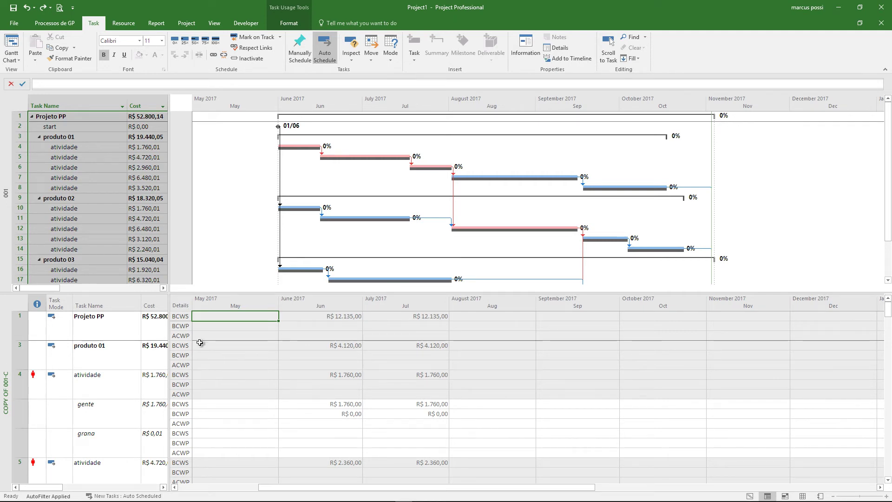
click(183, 318)
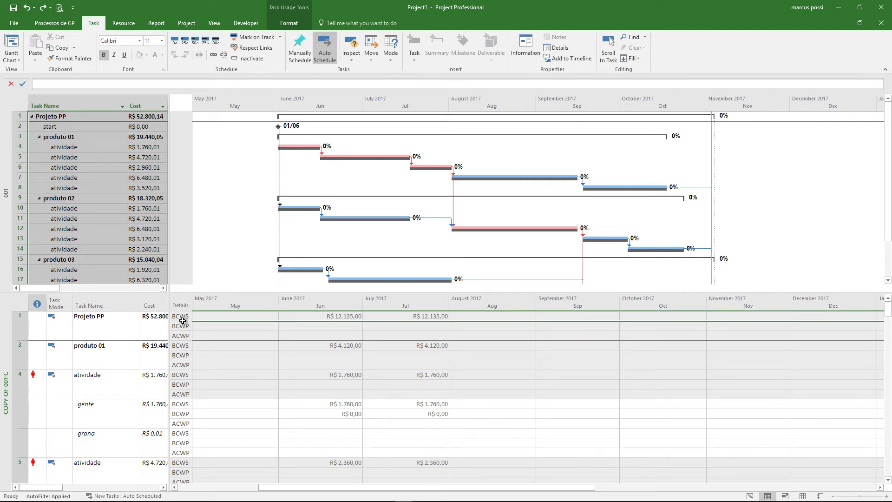
click(181, 327)
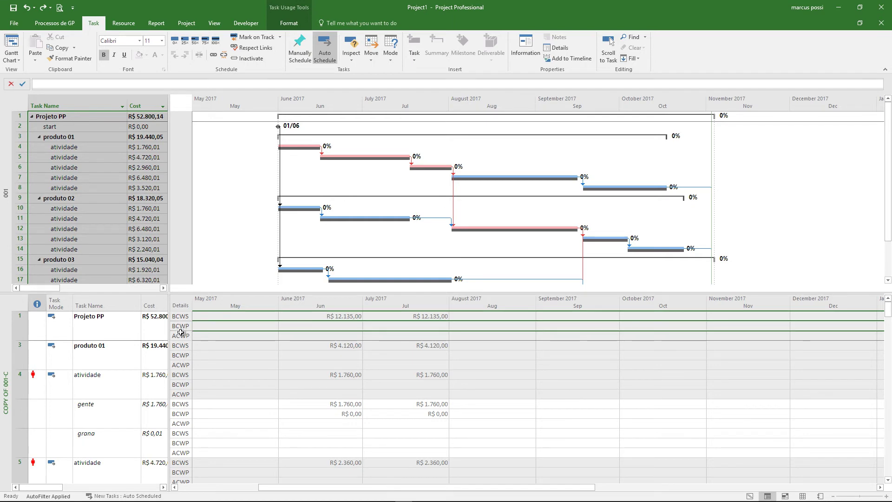
click(180, 337)
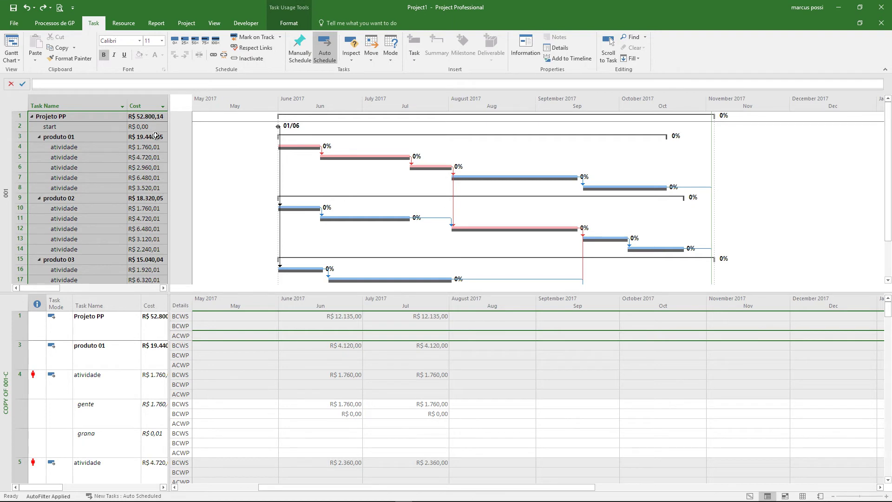
- Widen the upper task table until the Start, Finish and Predecessors columns show beside the Gantt chart
drag(173, 121, 380, 121)
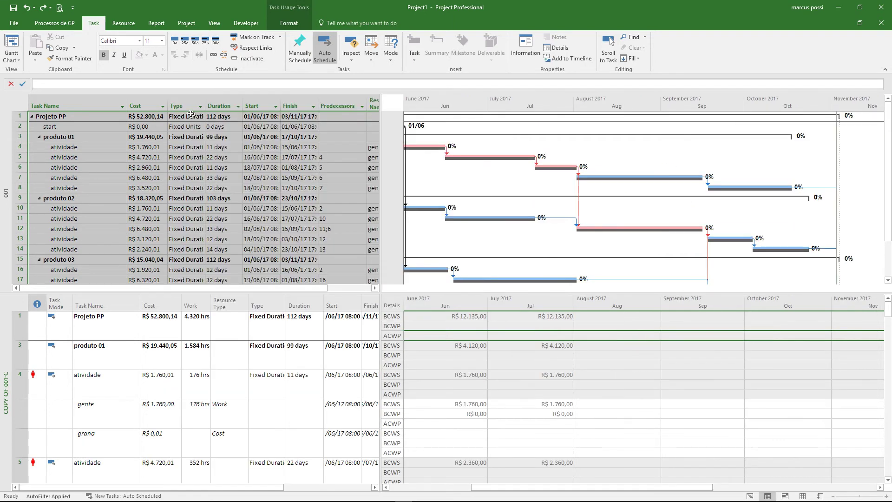
right_click(191, 112)
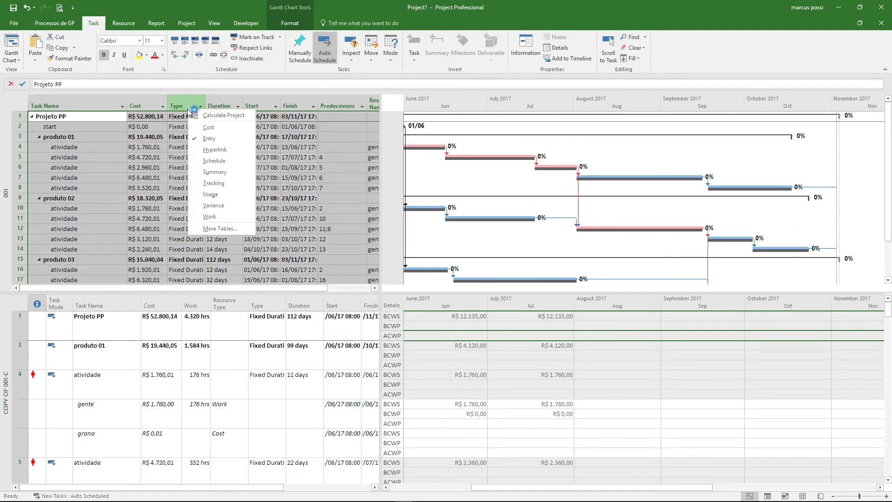
click(154, 109)
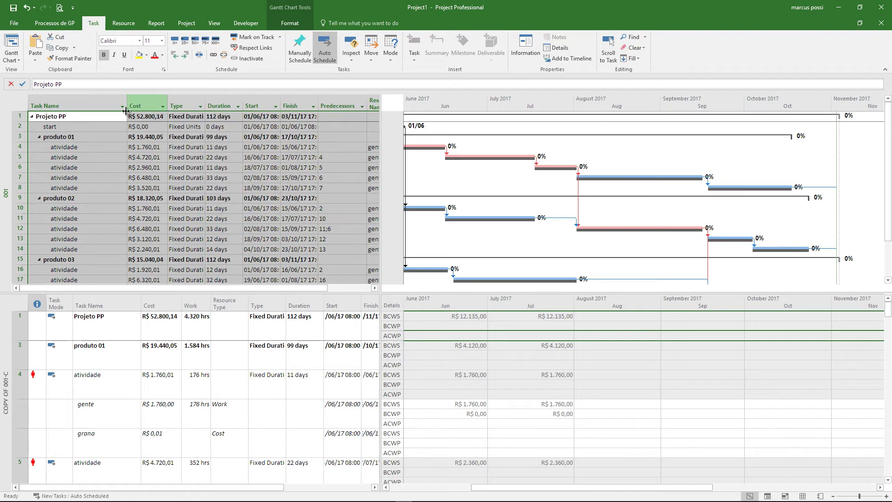
- Open the Entry table's definition for editing and remove every field after Name, starting with Cost
right_click(16, 106)
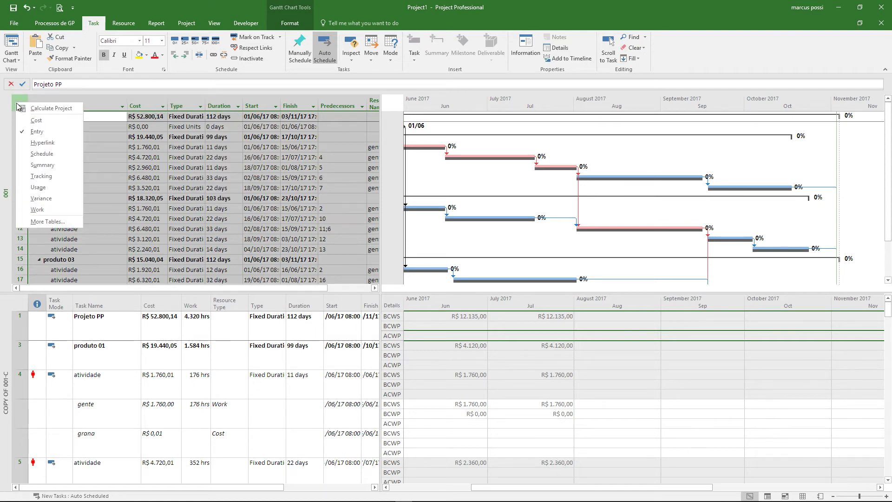
click(48, 227)
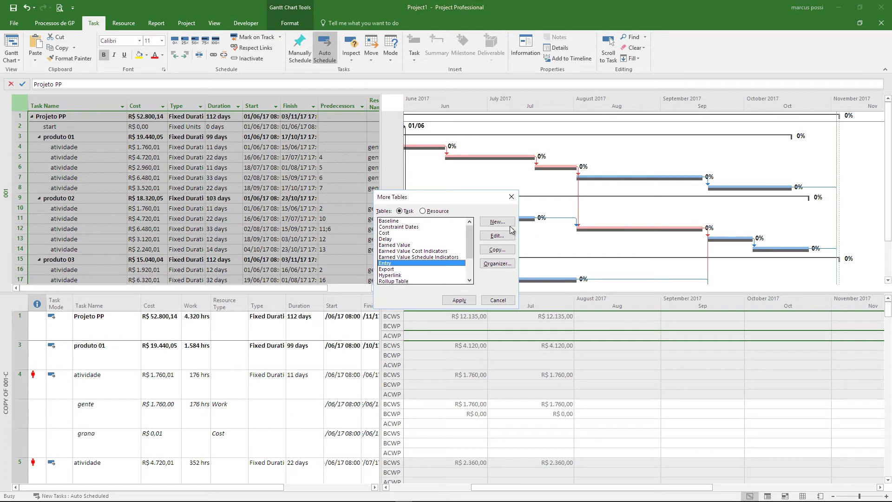
click(496, 236)
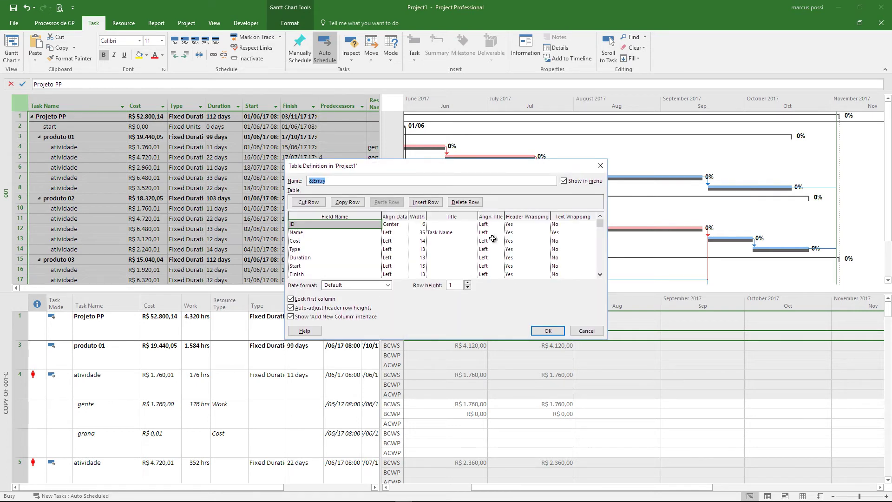
click(304, 241)
key(Delete)
key(Delete)
key(Delete)
key(Delete)
key(Delete)
key(Delete)
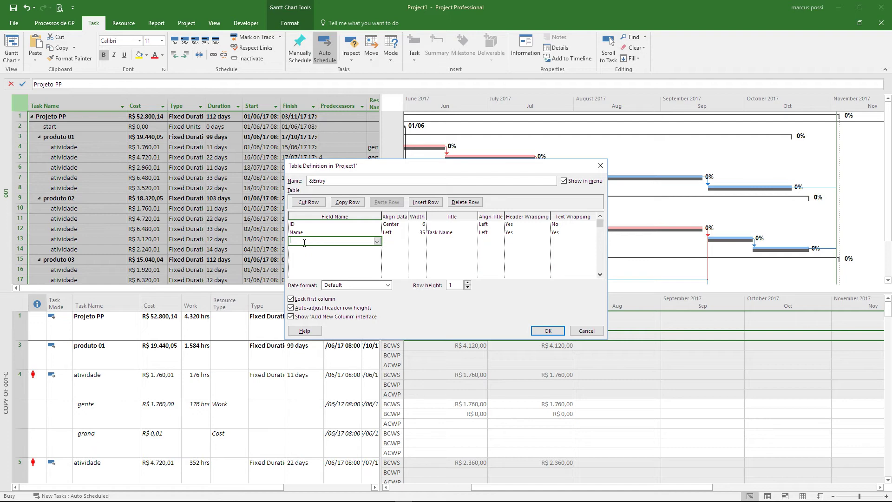
- Add the BCWS, BCWP and ACWP fields after Name in the Entry table and apply it to the task list
text(BCWP)
key(Return)
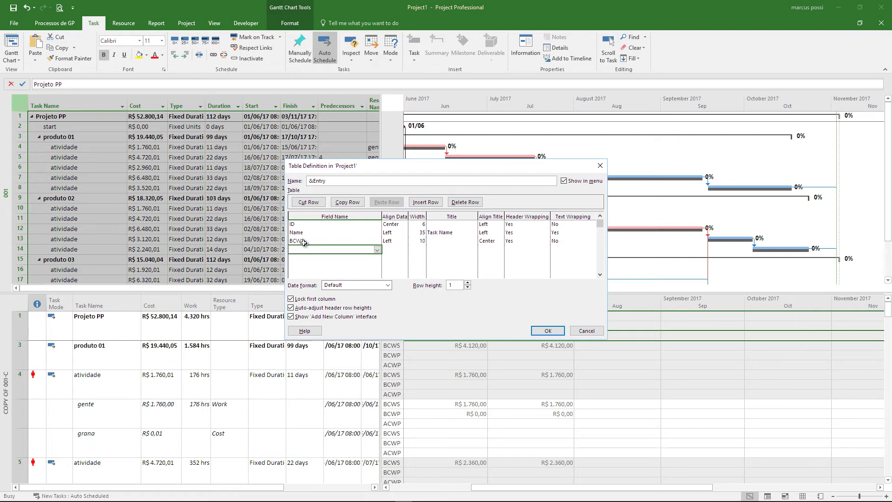
text(BCWp)
key(Return)
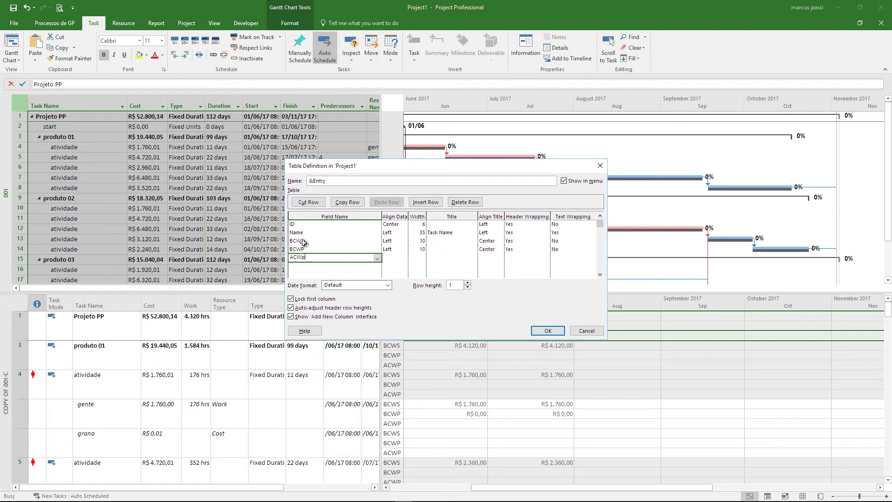
click(542, 331)
click(459, 300)
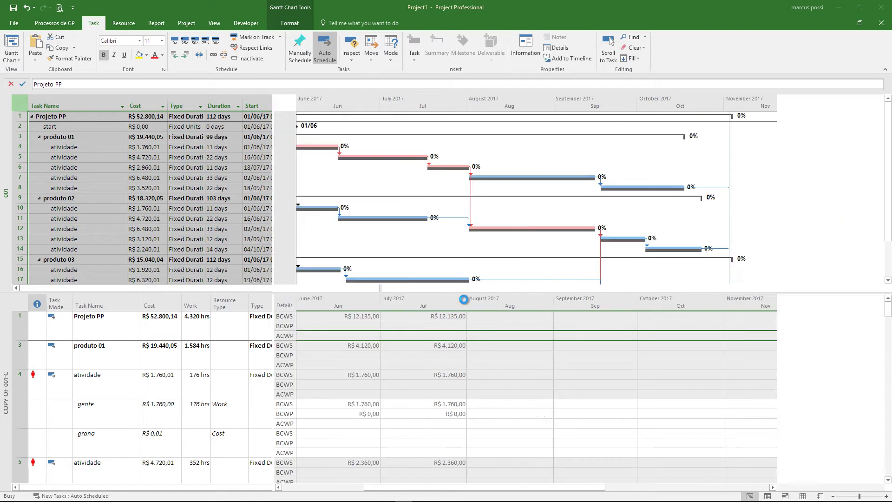
drag(156, 102, 199, 103)
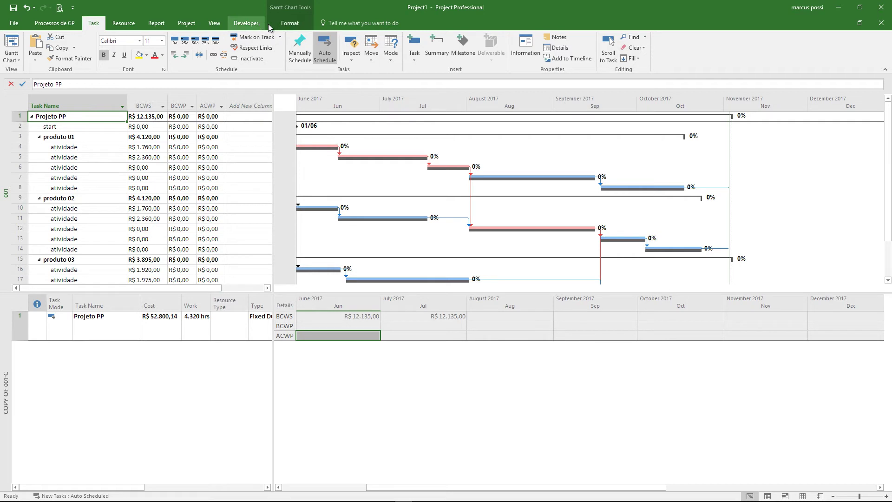
- Set the project's current date to 01/07/17 in the project information, check the status date and confirm
click(187, 24)
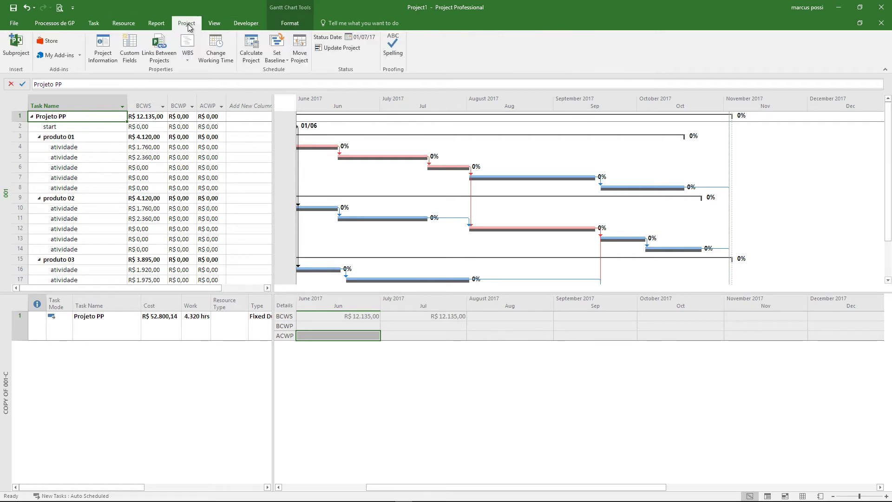
click(102, 47)
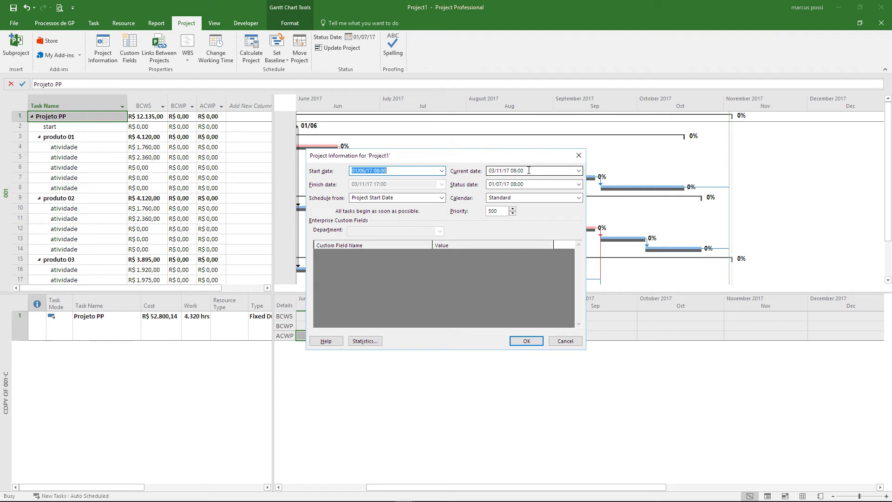
click(578, 171)
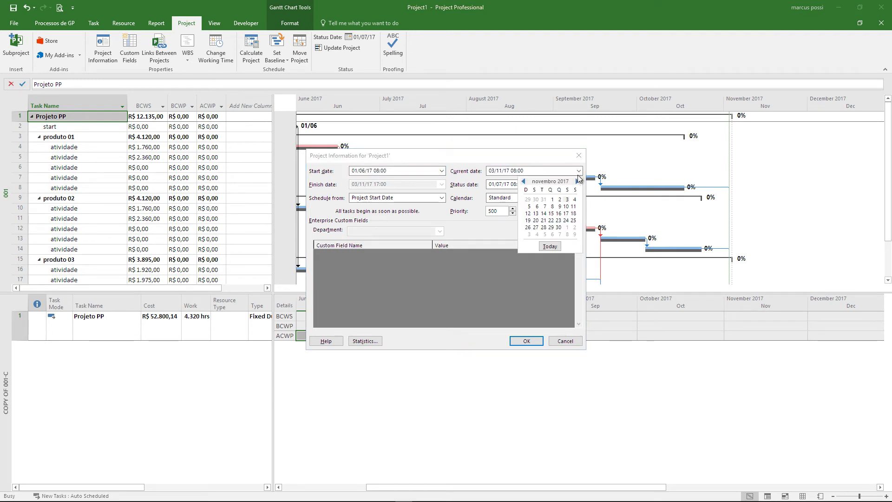
click(524, 182)
click(524, 182)
click(524, 182)
click(524, 182)
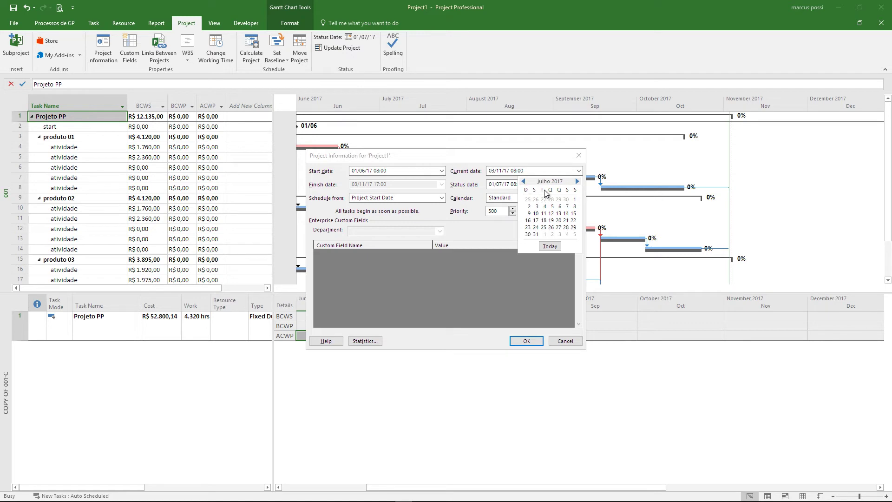
click(575, 199)
click(579, 197)
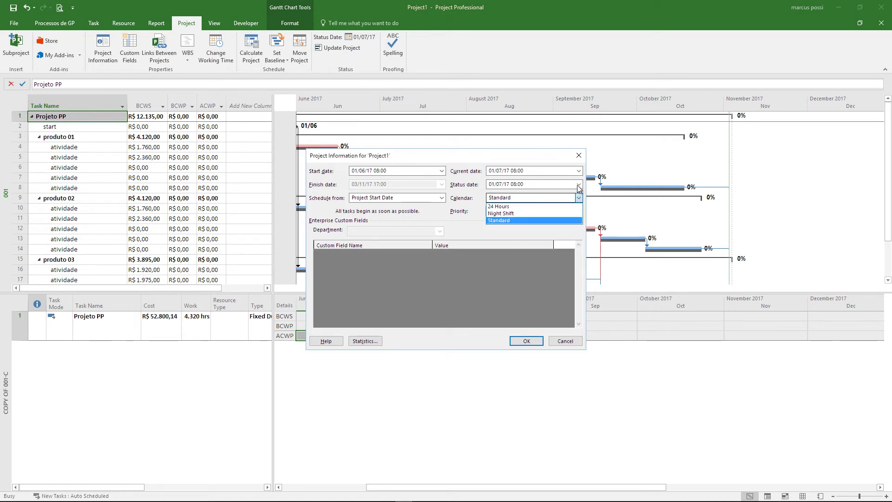
click(579, 186)
click(559, 172)
click(560, 184)
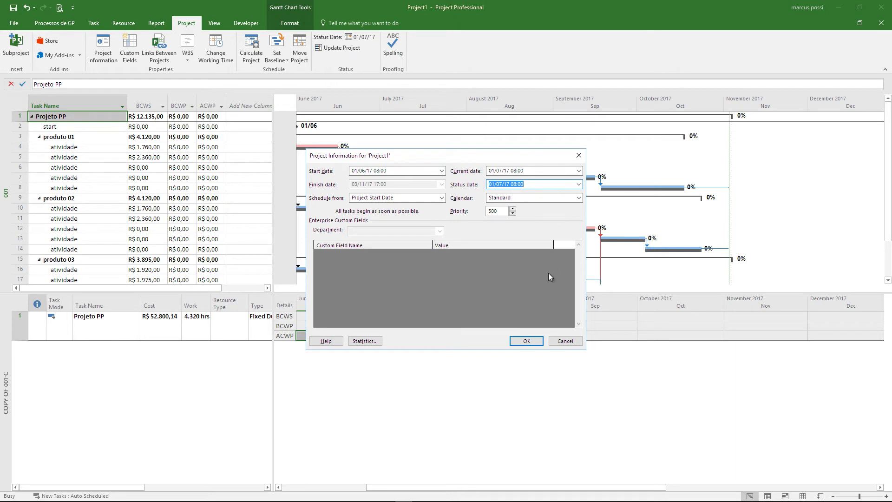
click(526, 340)
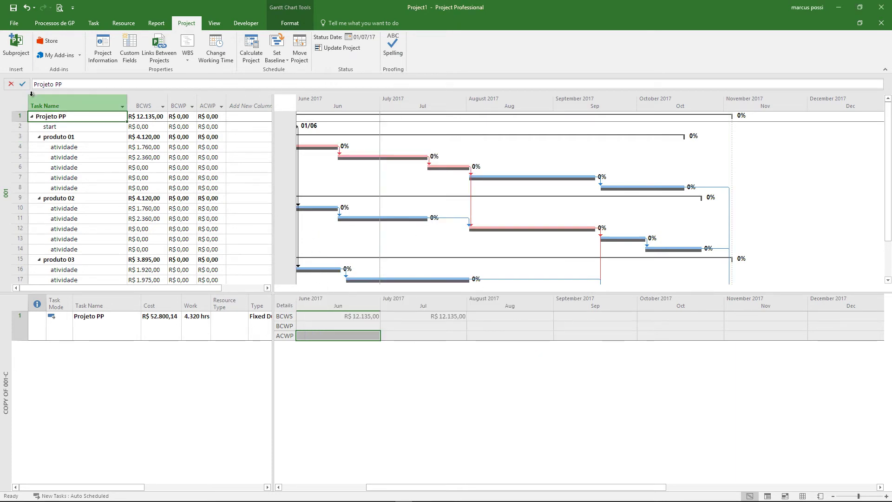
- Select all tasks in the upper table and mark them as on track
click(19, 104)
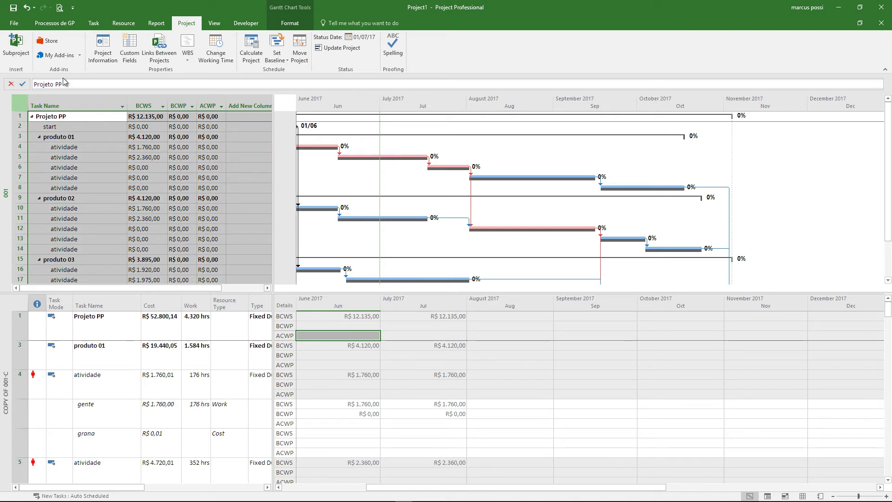
click(93, 23)
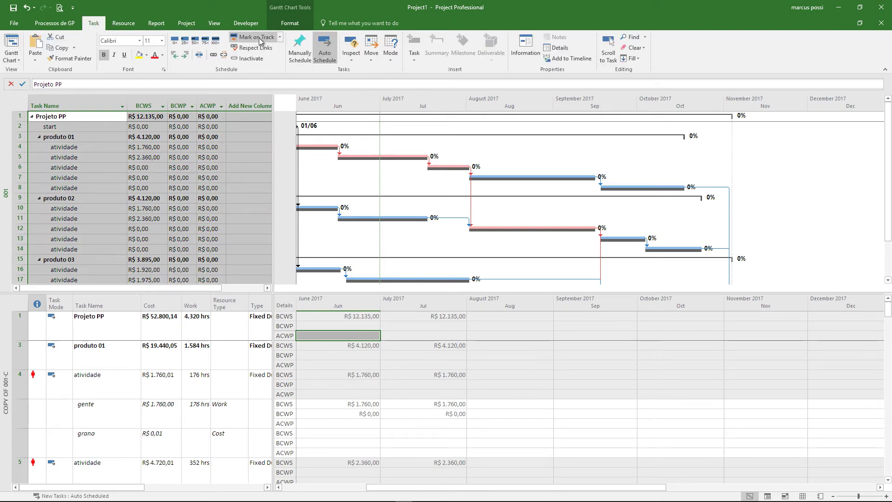
click(281, 37)
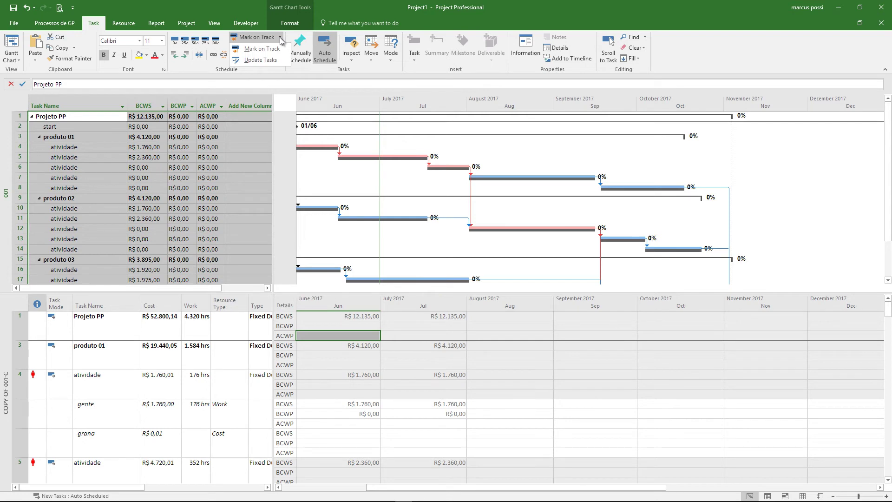
click(261, 48)
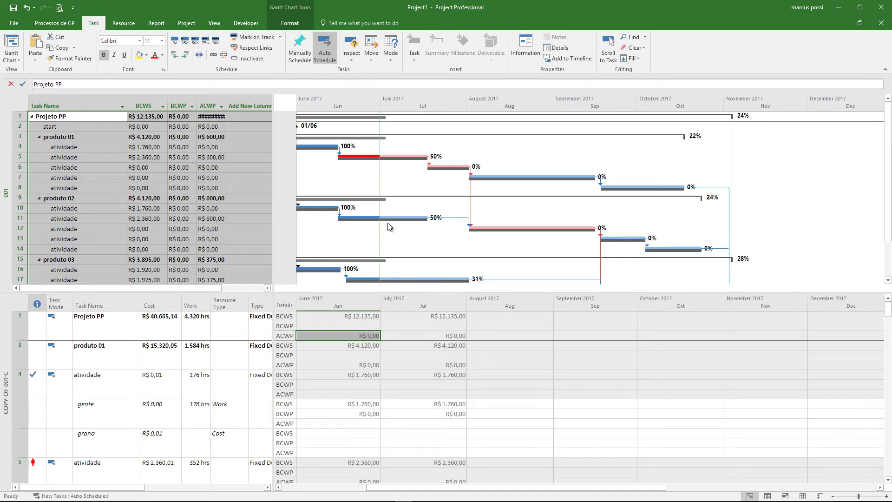
- Fit the ACWP column to its contents, widen the BCWP column slightly and select Projeto PP's BCWP cell
double_click(225, 101)
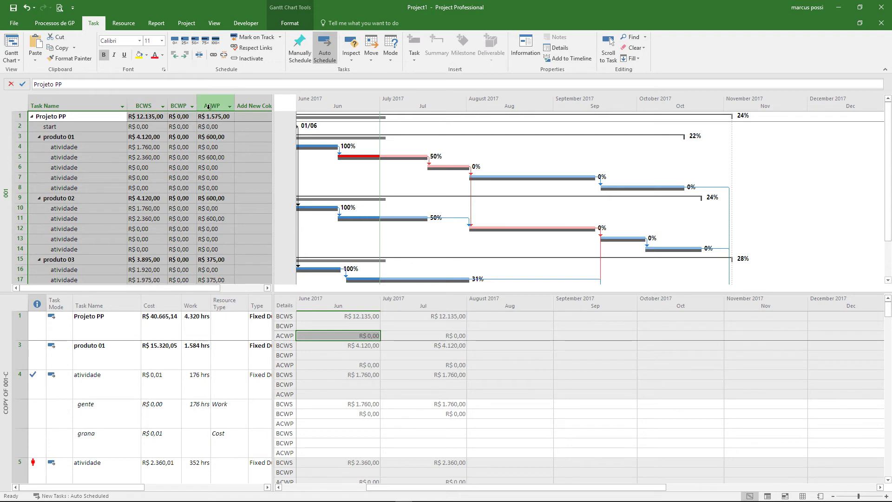
click(208, 107)
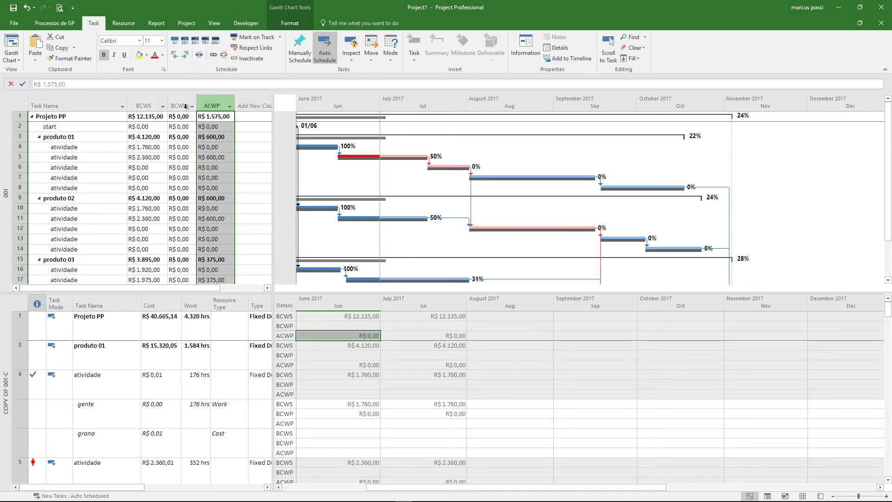
drag(196, 98, 202, 99)
click(188, 118)
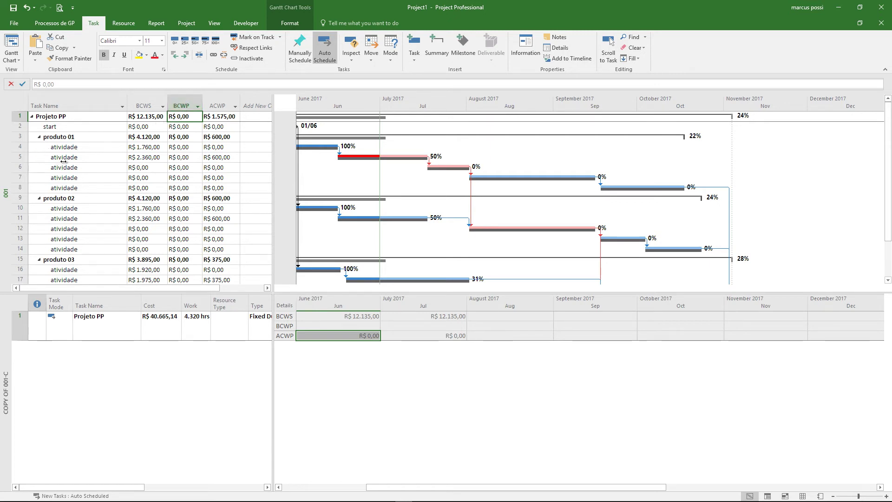
- Switch the upper pane to the Task Usage view and widen its table up to the Start column
right_click(4, 159)
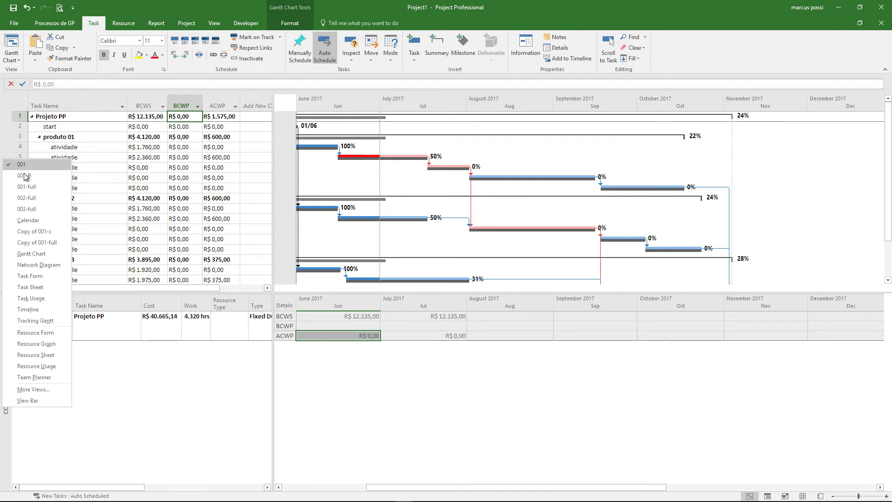
click(33, 298)
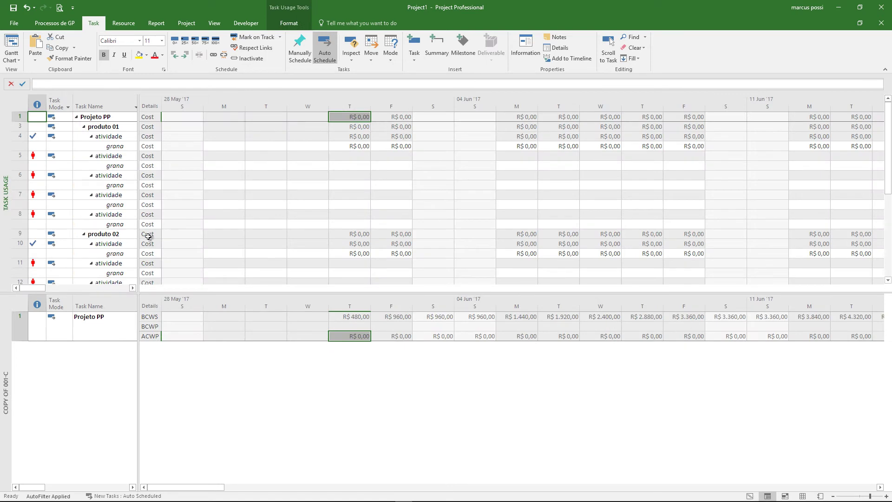
drag(137, 220, 348, 218)
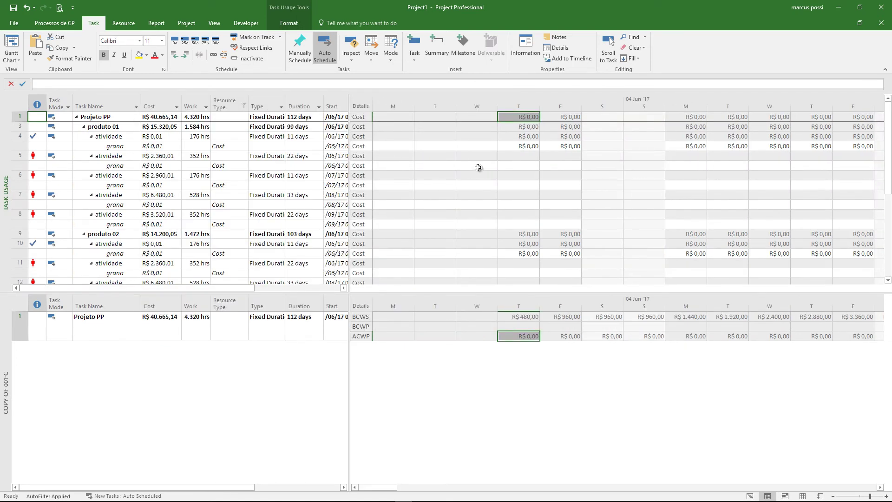
- Examine the grana assignment of produto 01's first atividade and its time-phased cost in both panes
click(111, 147)
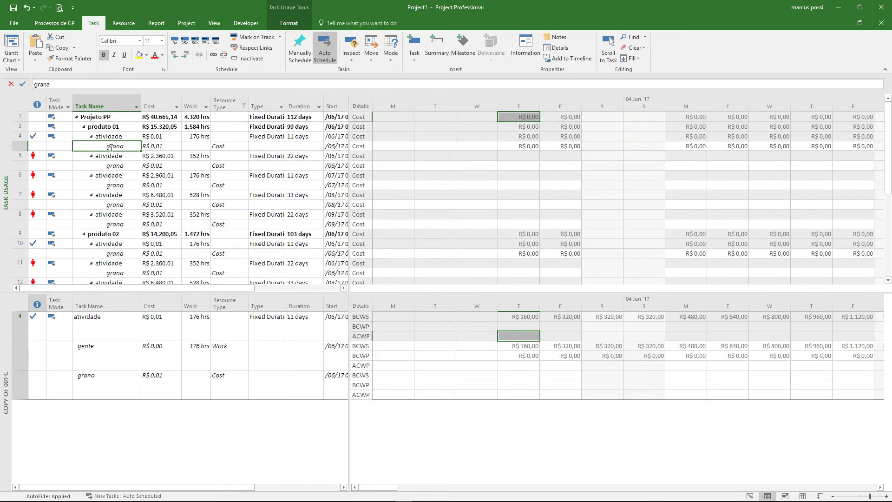
click(524, 147)
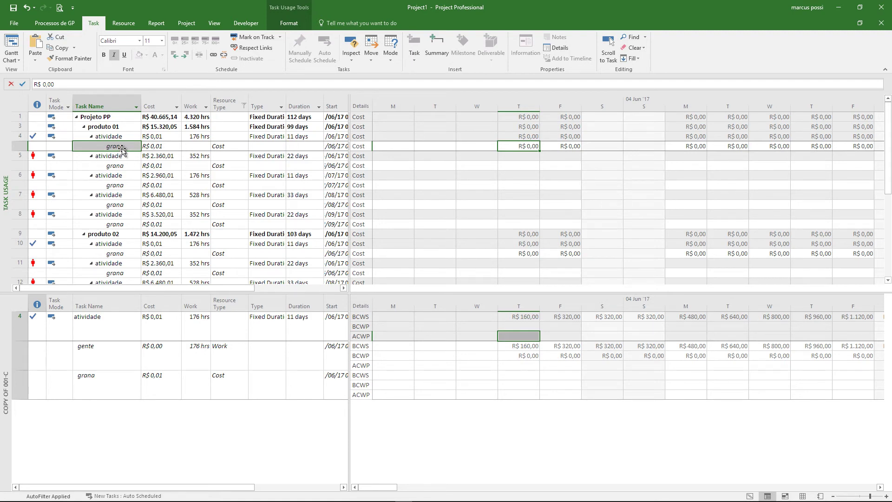
click(116, 376)
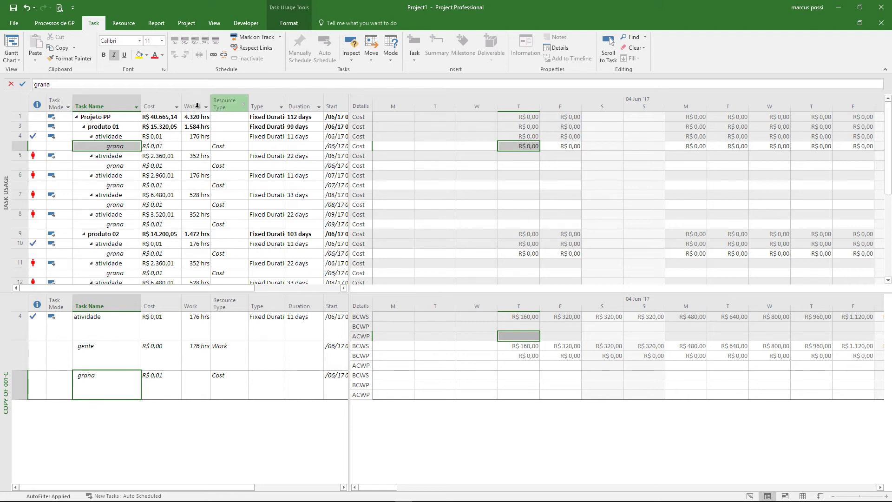
- Clear the Resource Type filter to include all types and check the first BCWS cells of atividade and its gente assignment
click(244, 106)
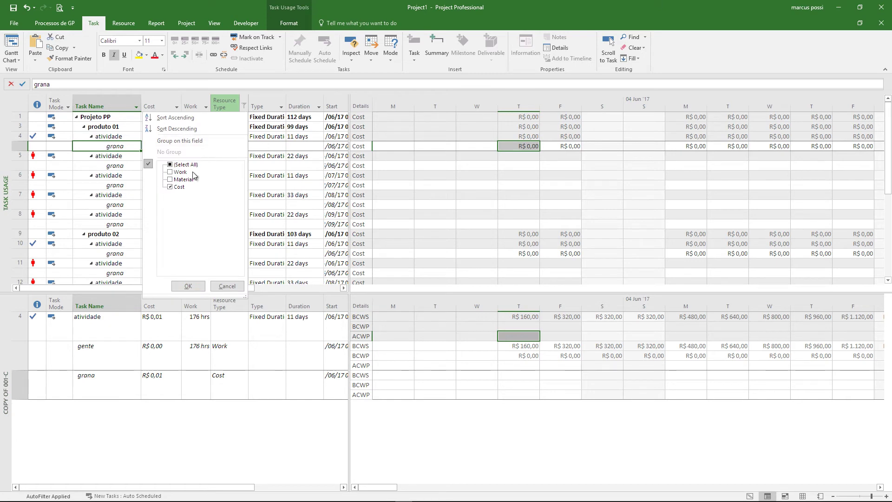
click(170, 165)
click(188, 286)
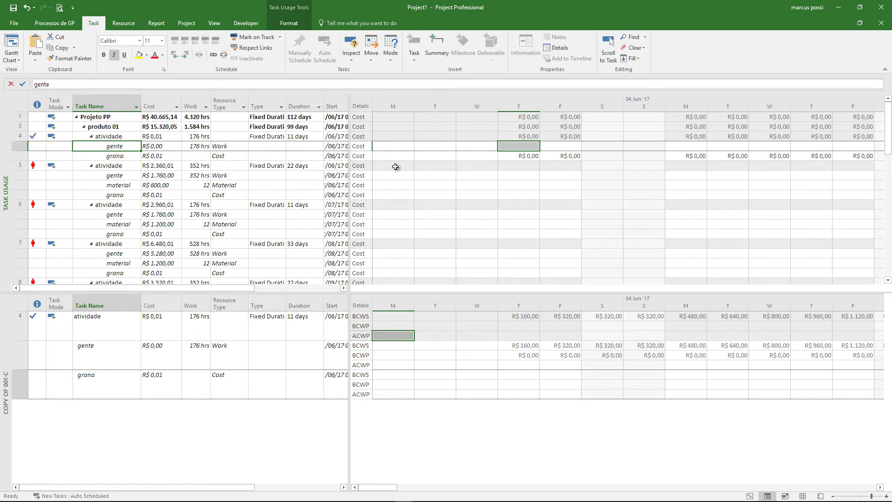
click(527, 317)
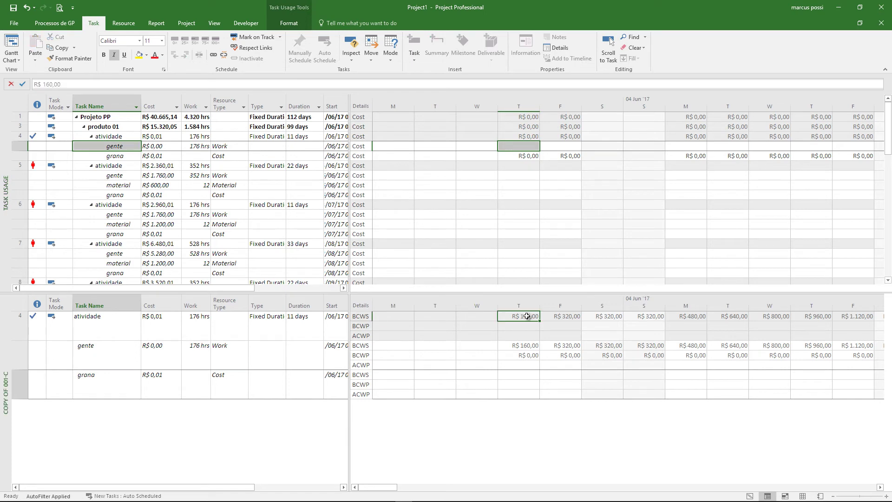
click(531, 346)
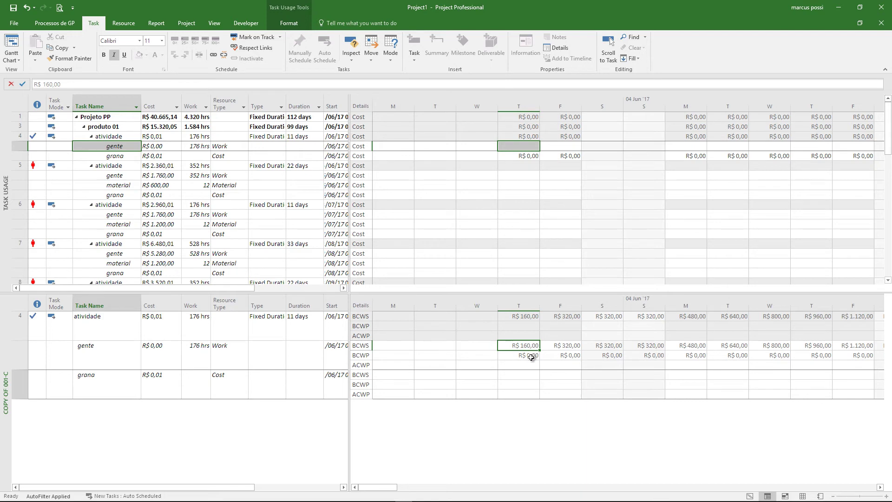
- Check the BCWP and ACWP cells of the first atividade's gente assignment and all earned value cells of its grana assignment
click(531, 356)
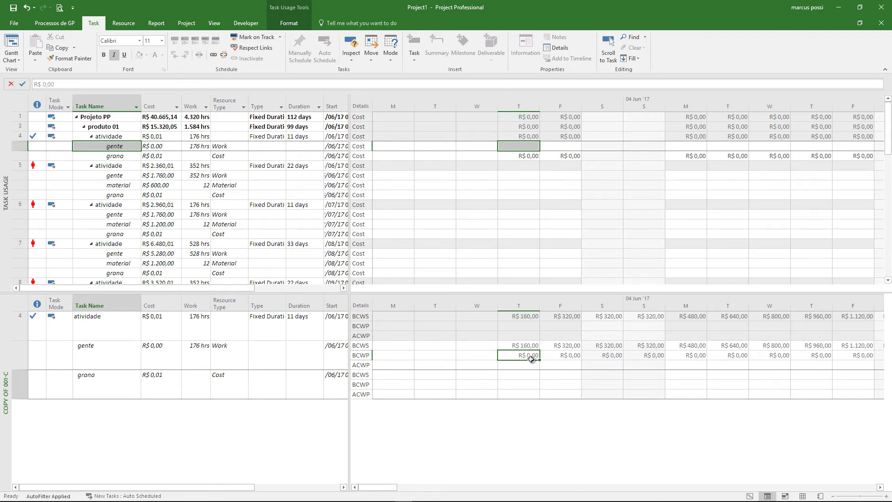
click(531, 365)
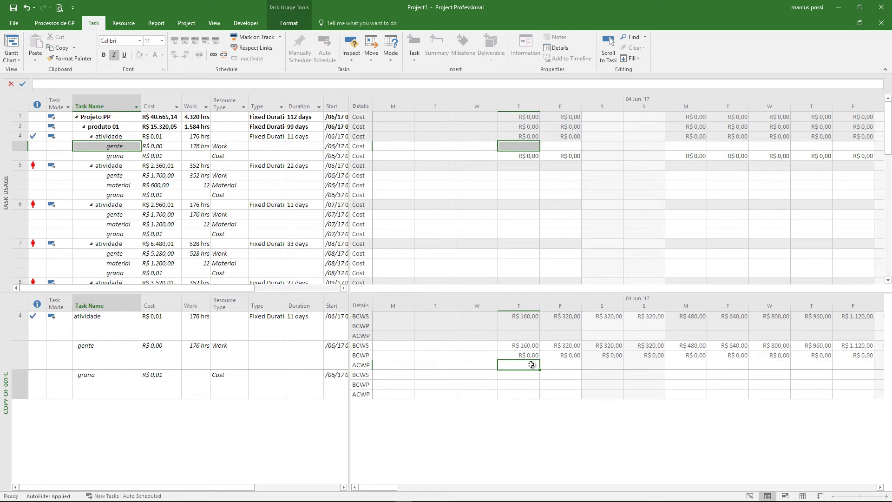
click(134, 158)
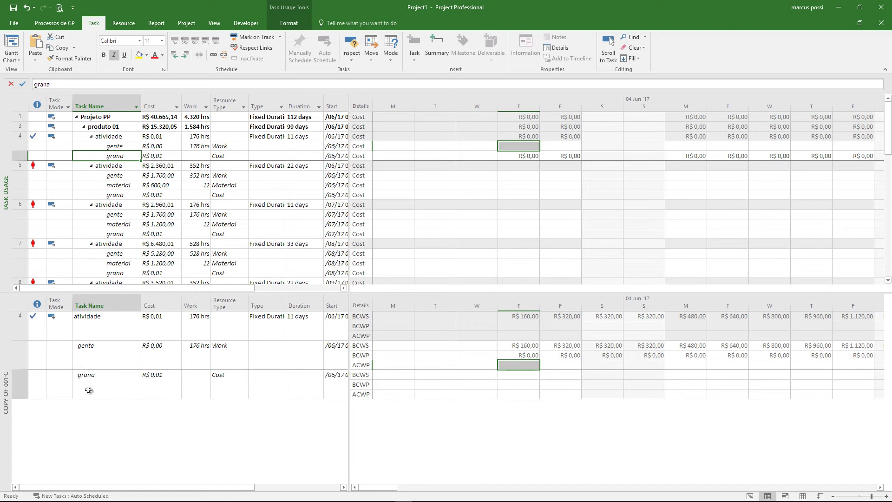
drag(110, 384, 432, 379)
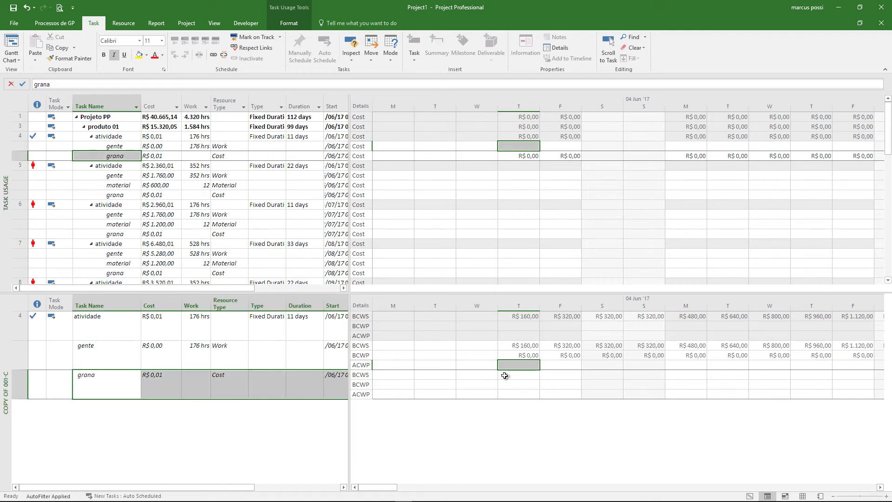
drag(511, 375, 743, 393)
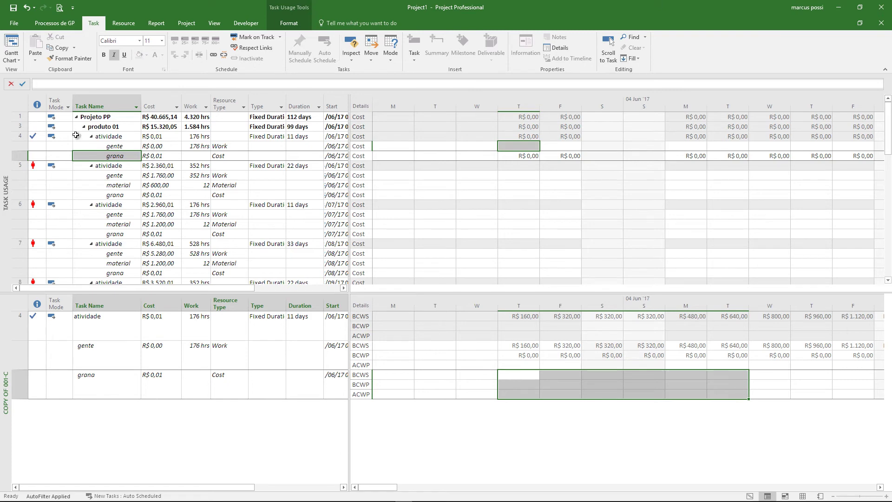
- Inspect the earned value rows of produto 01 and its atividade tasks 5, 6 and 7 in the details pane
click(22, 127)
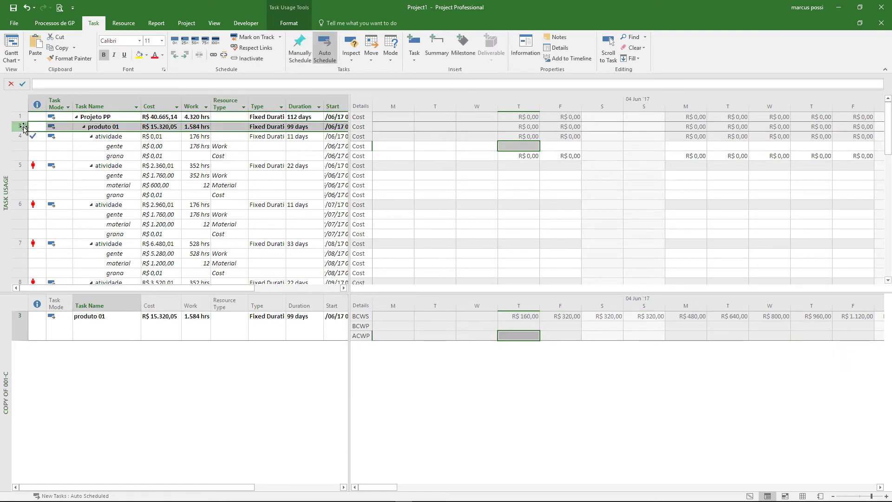
click(27, 166)
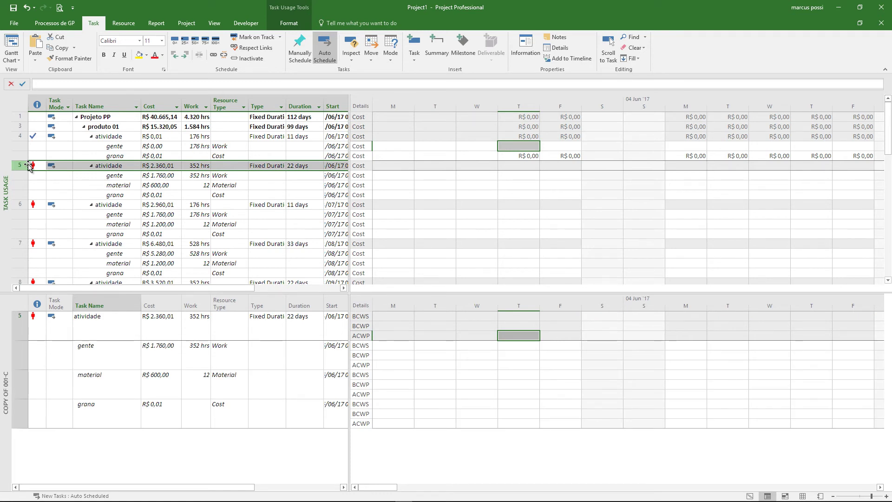
click(25, 206)
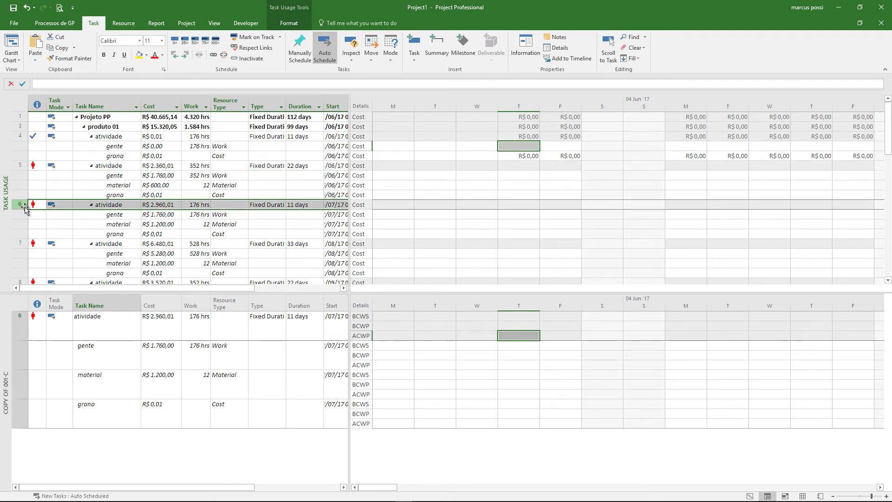
click(27, 243)
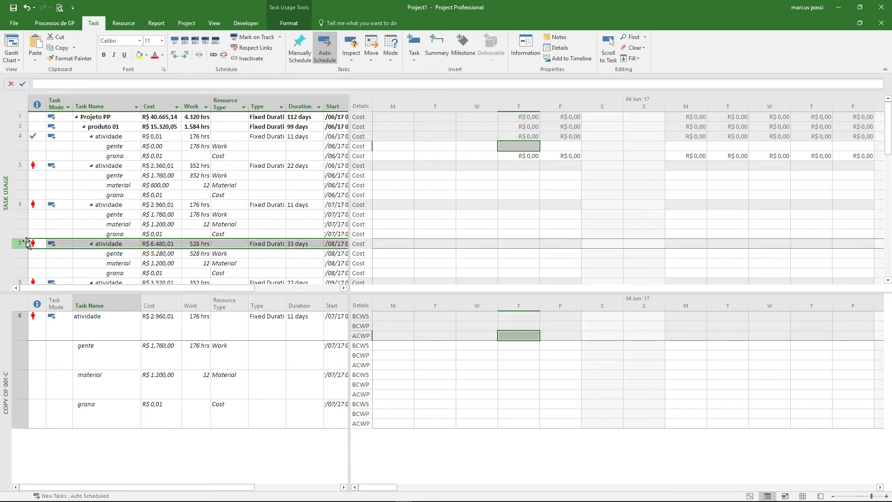
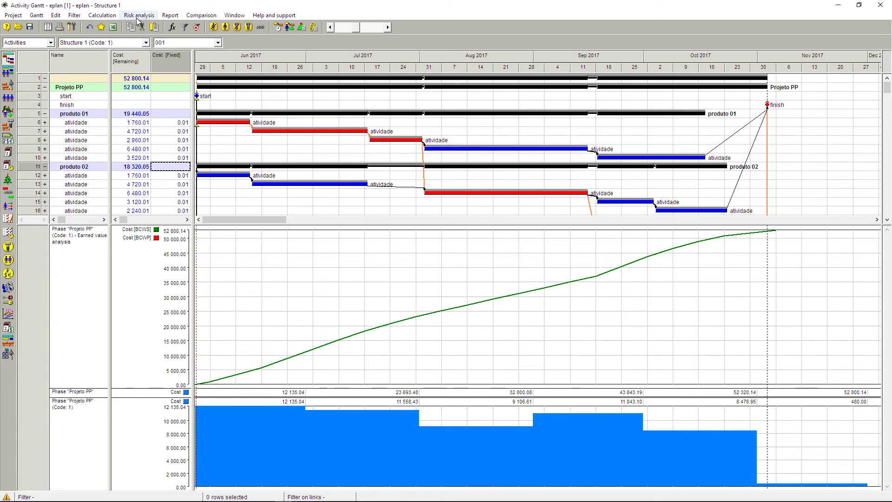
- In Spider Project's Activity Gantt, add the top-level phase to the actual data input table for 30 days from the project data date
click(35, 88)
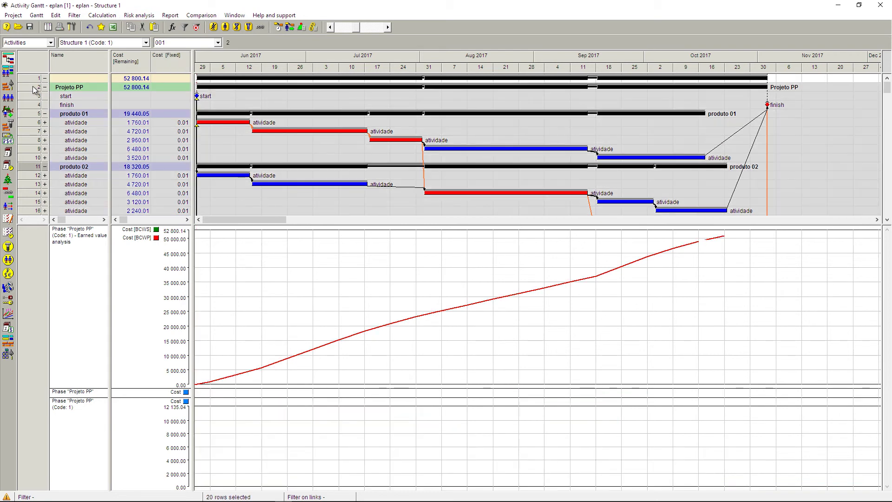
right_click(34, 78)
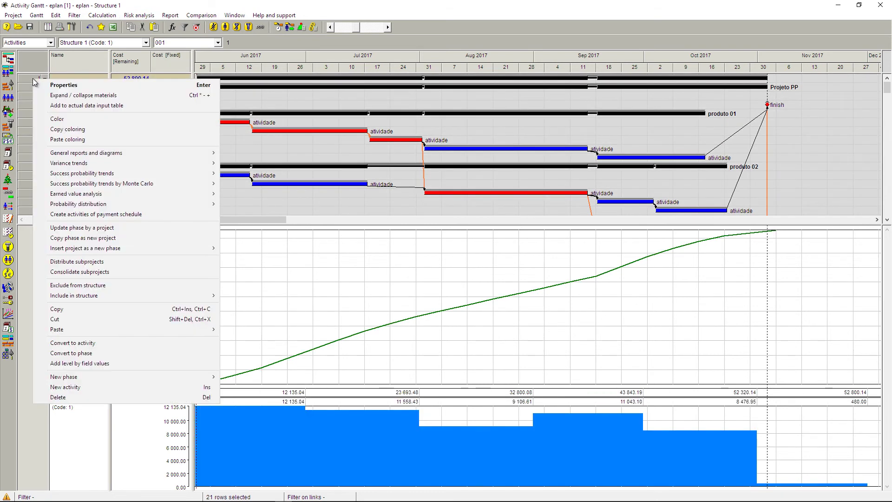
click(70, 105)
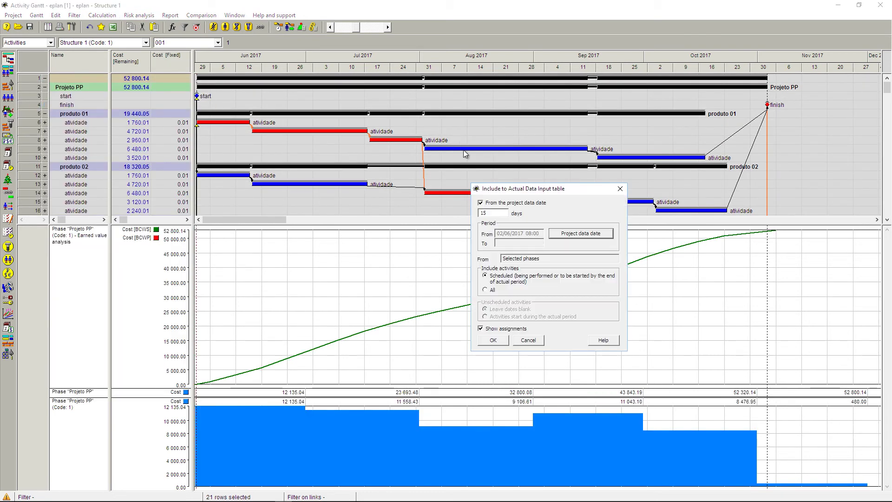
drag(532, 186, 532, 165)
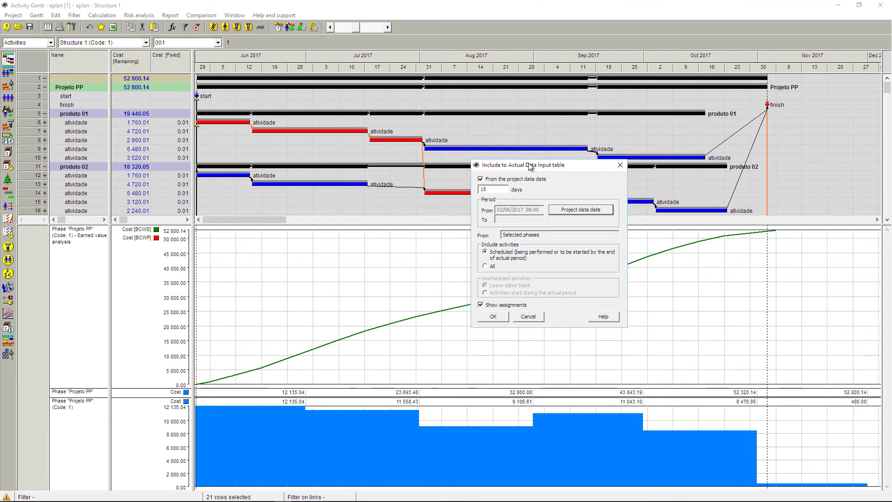
click(497, 191)
key(BackSpace)
key(BackSpace)
text(30)
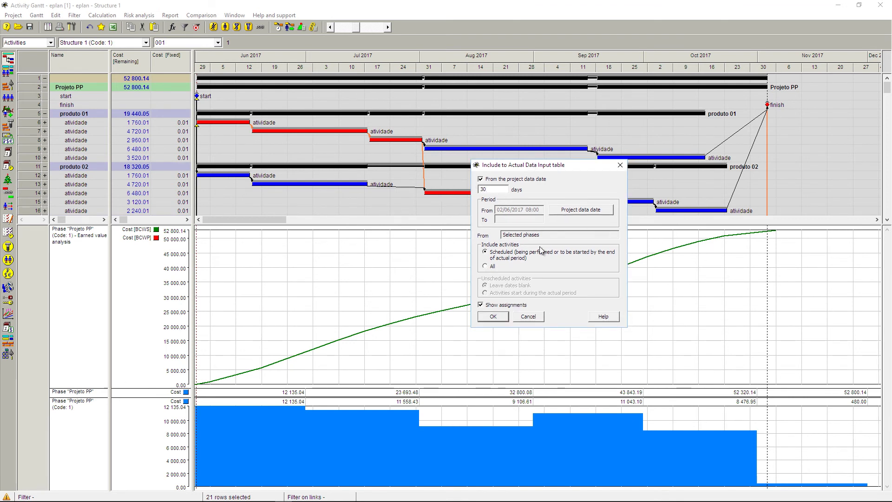
click(494, 317)
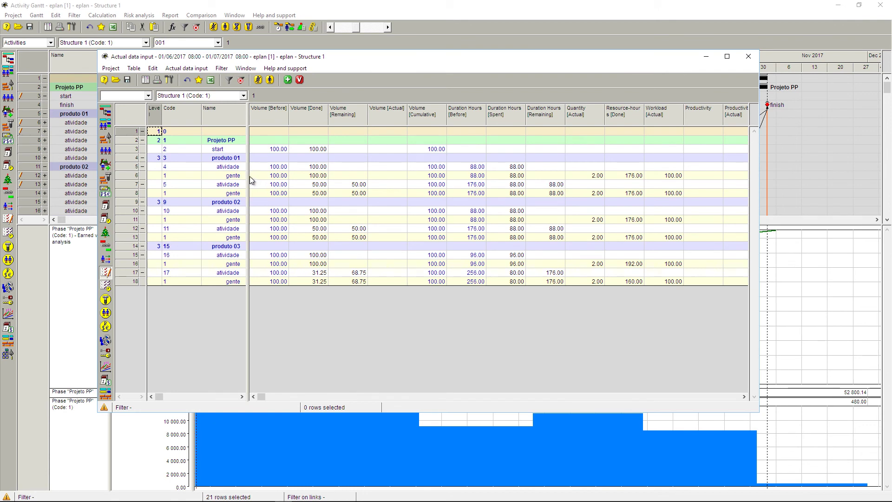
- Widen the name table and check the Cost [Fixed Before] values of produto 01's two atividade rows in the actual data input table
drag(250, 176, 273, 236)
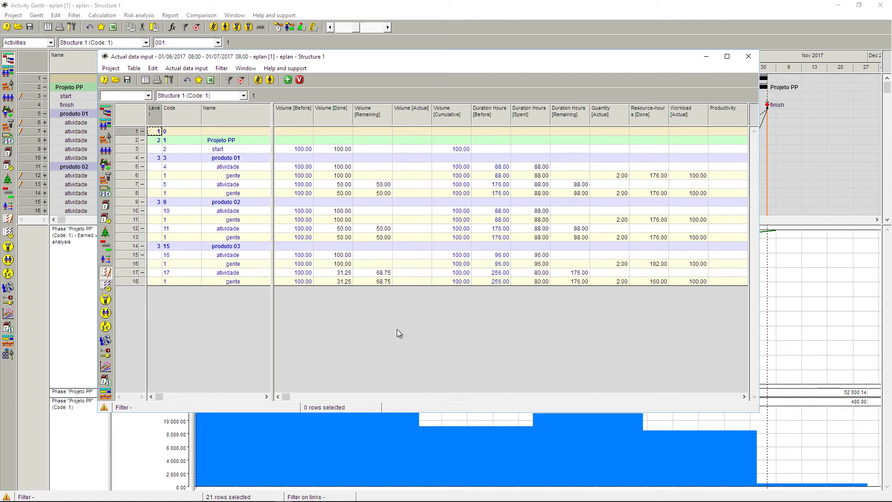
click(241, 196)
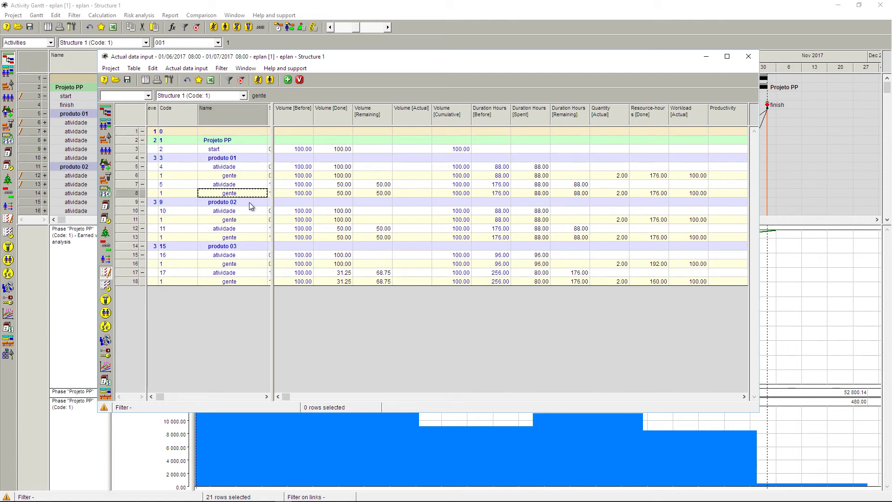
click(403, 398)
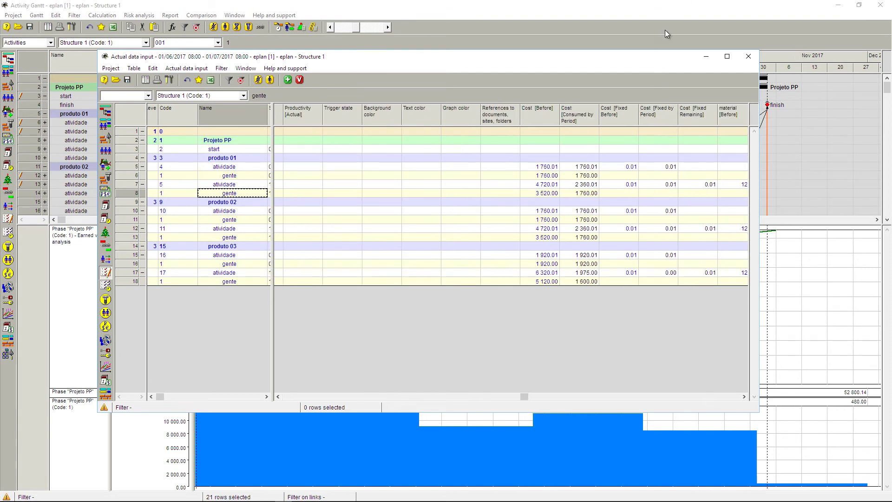
click(624, 170)
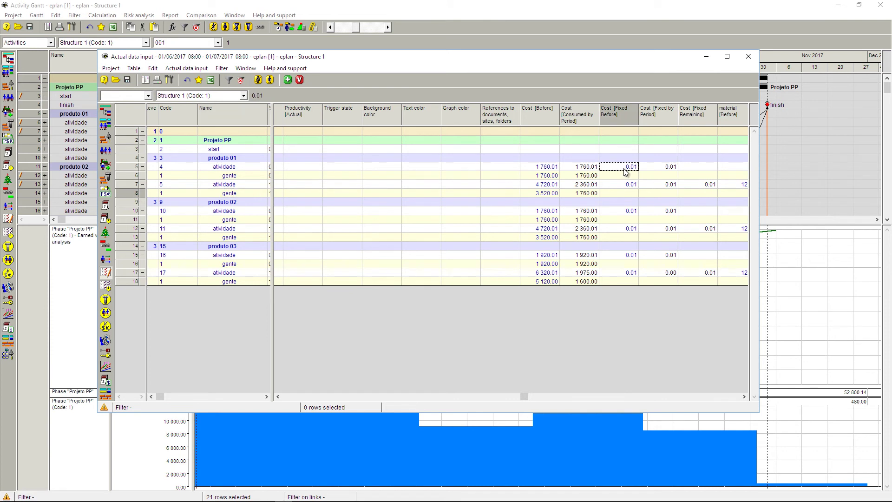
click(625, 182)
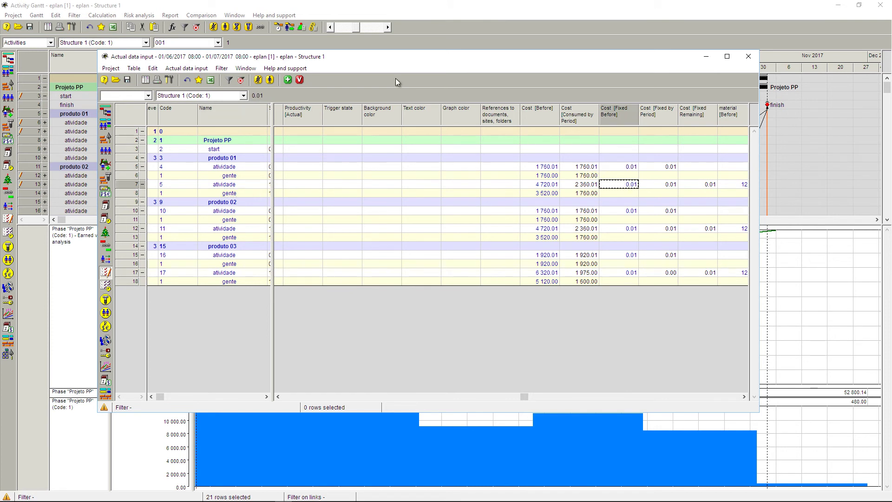
- Transfer the actual data into the project with an increased version number and recalculate the schedule
click(299, 80)
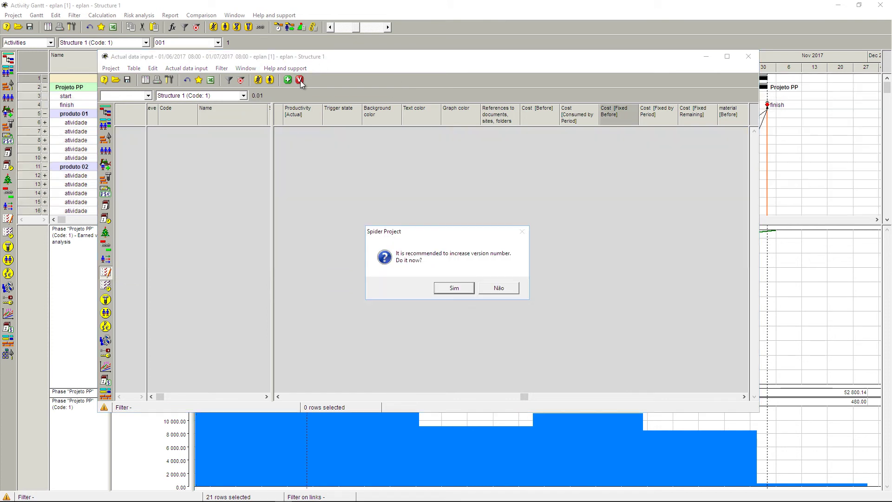
click(464, 293)
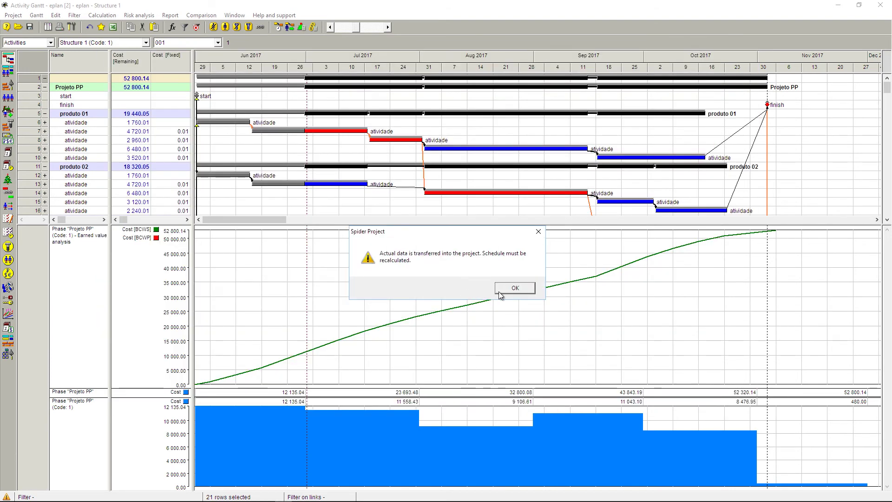
click(515, 288)
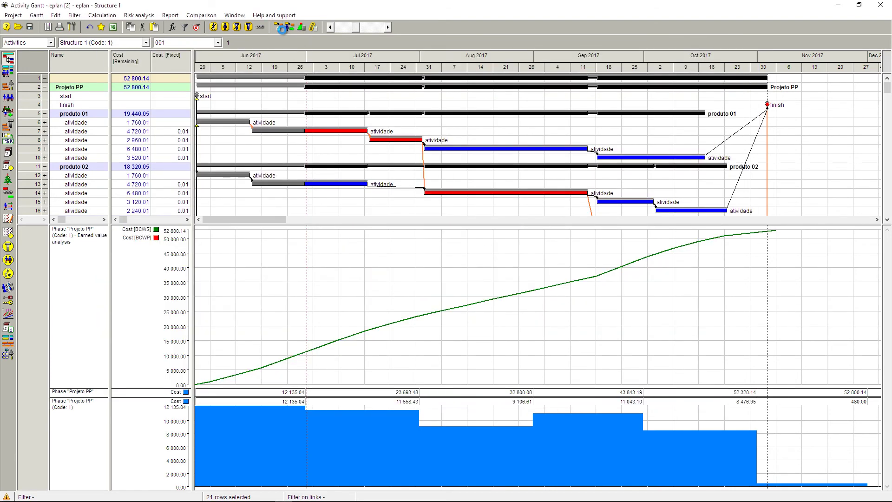
click(282, 29)
key(Return)
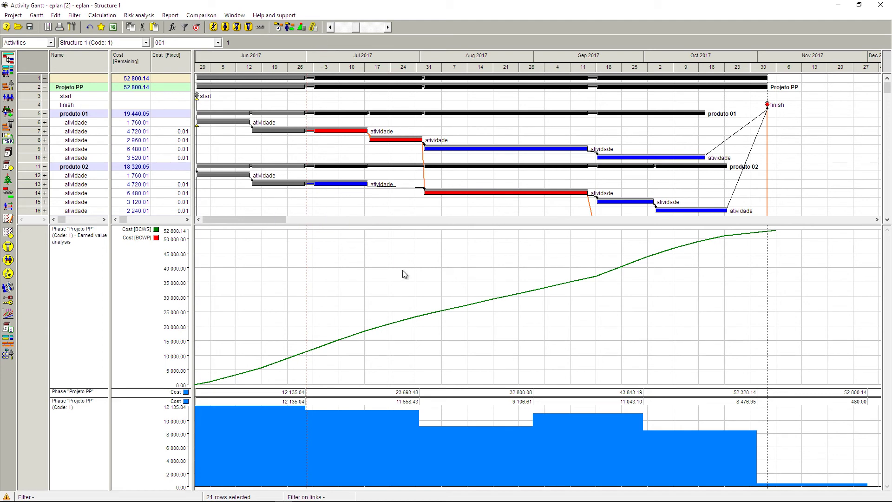
click(152, 325)
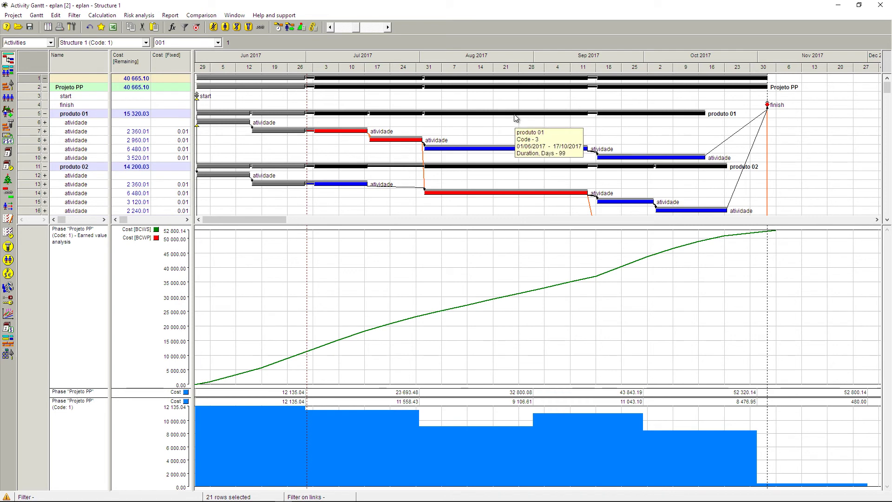
- Add the top-level phase to the actual data input table for the following 30-day period
right_click(32, 79)
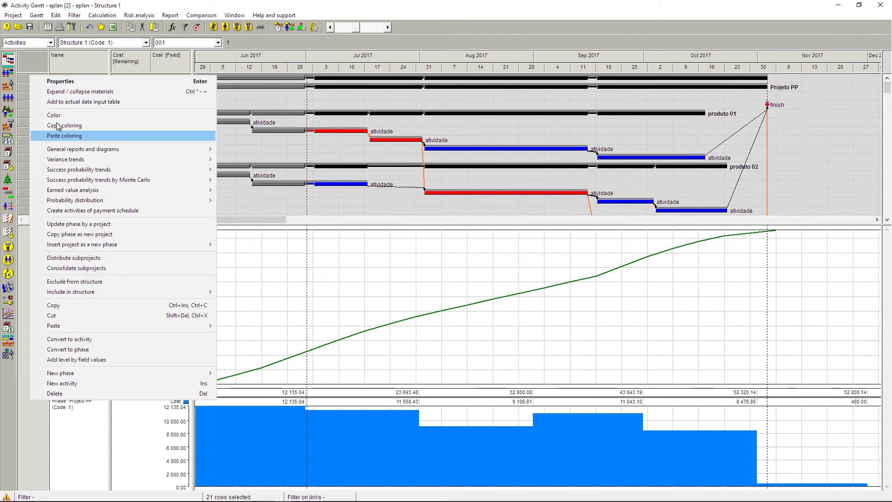
click(63, 101)
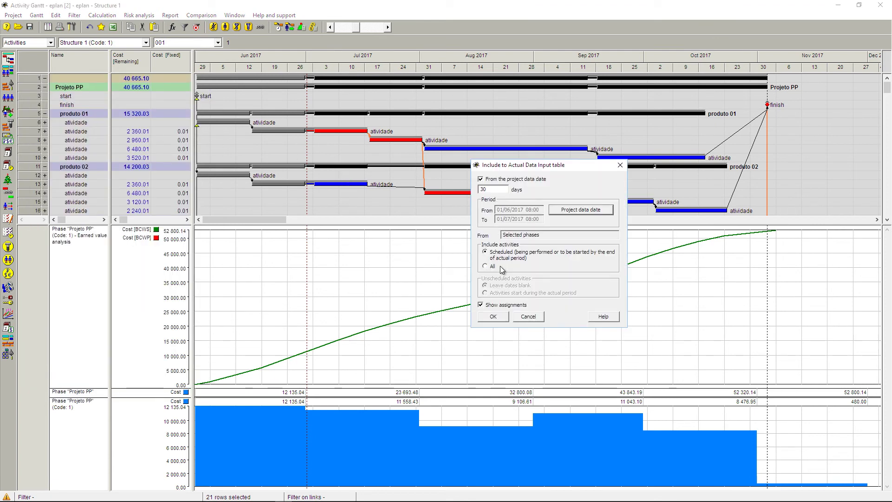
click(500, 315)
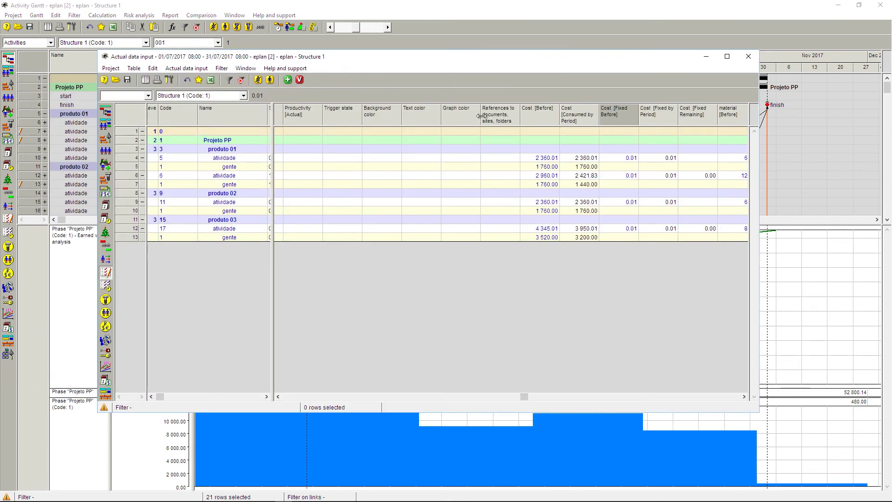
- Maximize the Actual data input window, widen its name table to show Start of period and bring up the Volume columns
drag(488, 60, 494, 43)
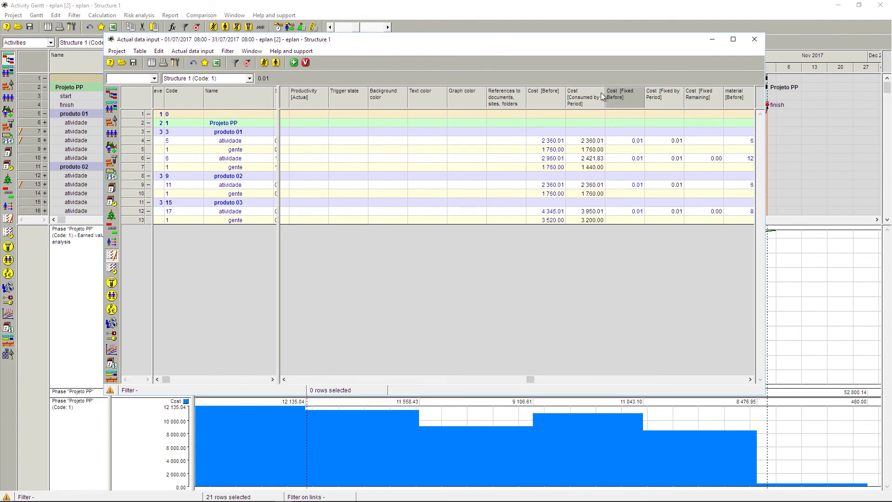
click(733, 40)
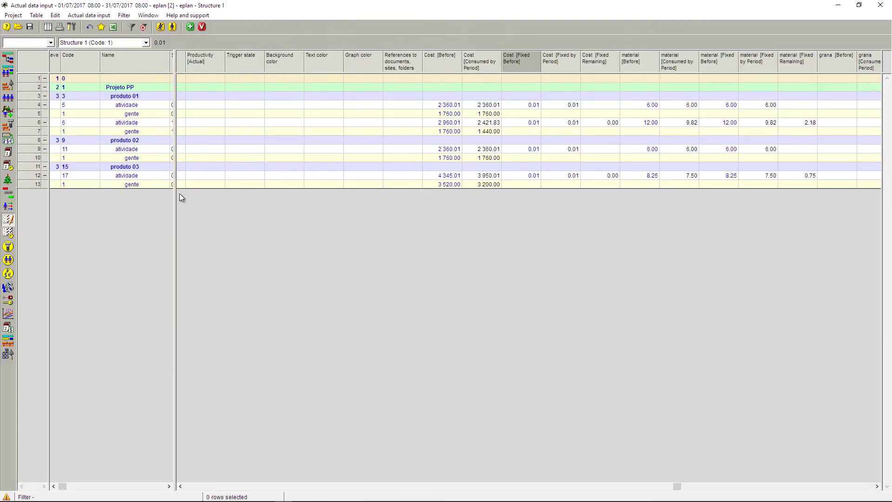
drag(175, 199, 235, 200)
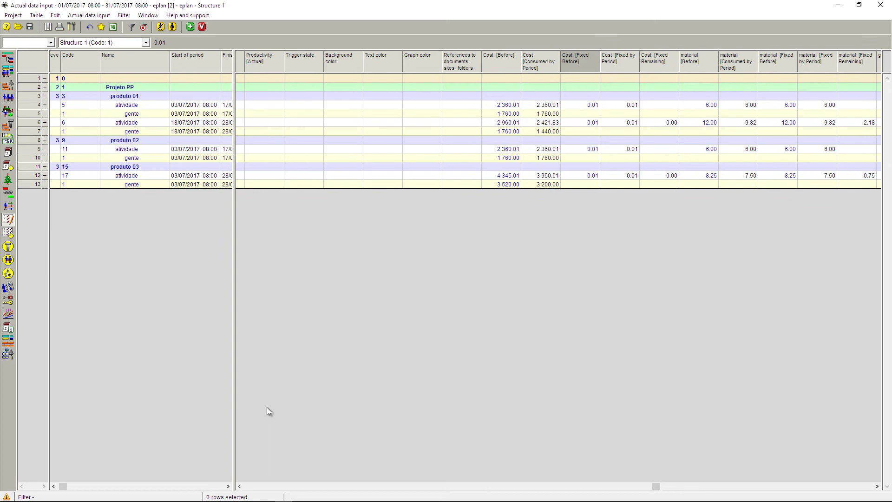
click(249, 487)
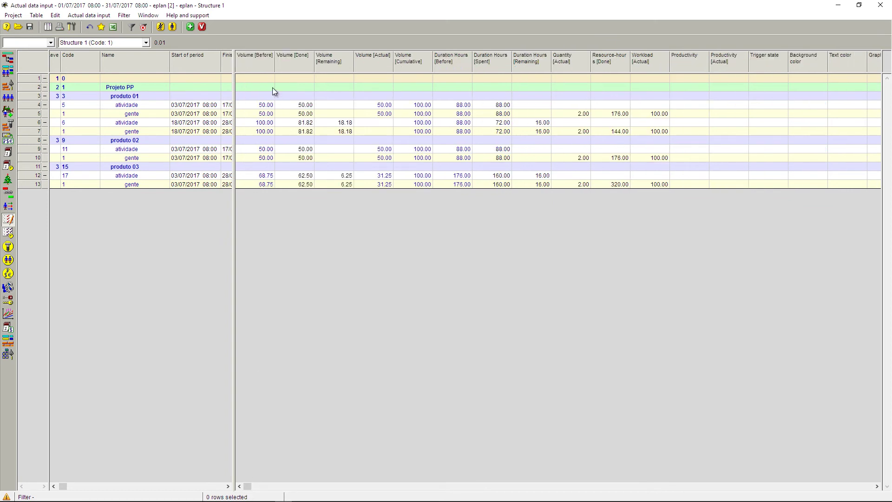
- Hide the assignment rows and set produto 01's first atividade to Volume [Done] 40 and Duration Hours [Remaining] 24
click(298, 106)
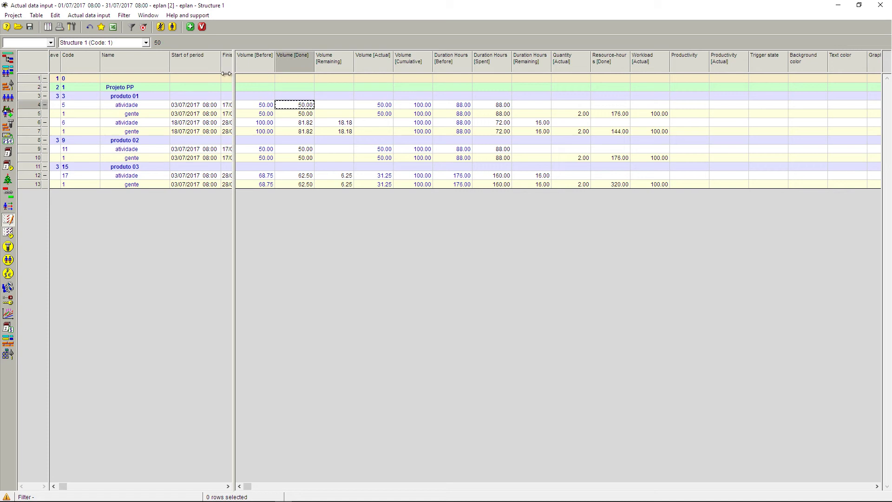
click(161, 26)
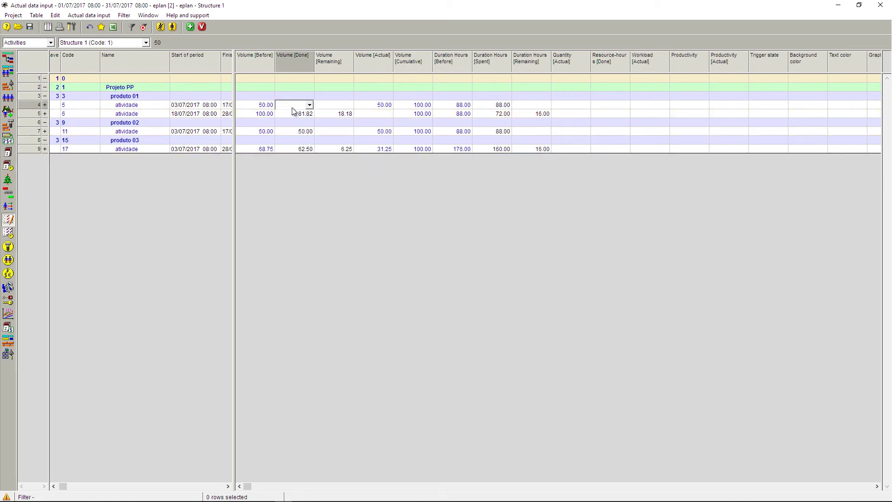
text(40)
key(Return)
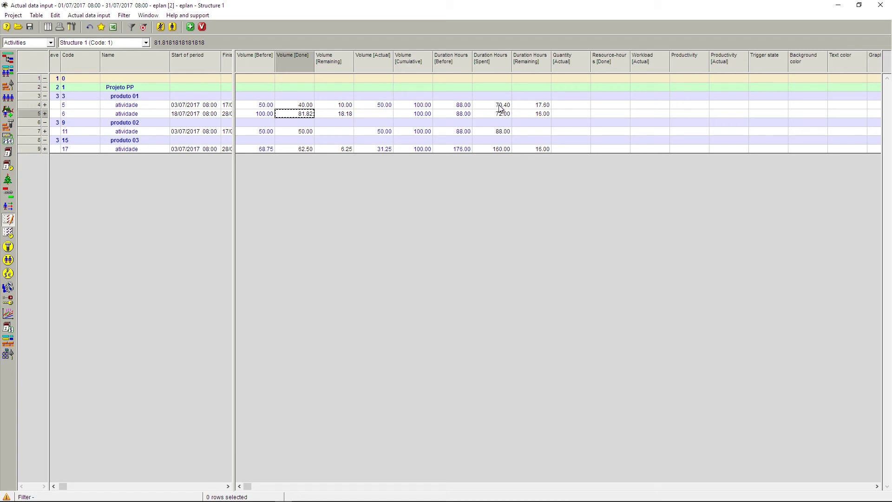
click(533, 106)
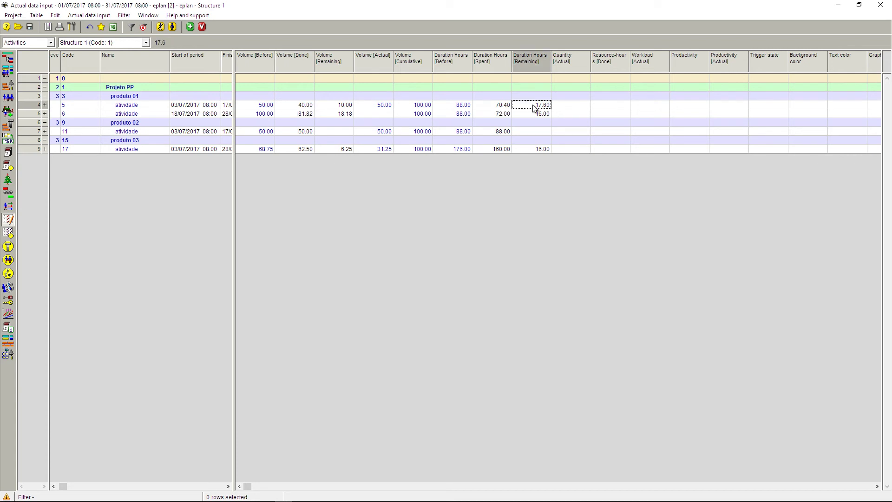
click(533, 106)
text(24)
key(Return)
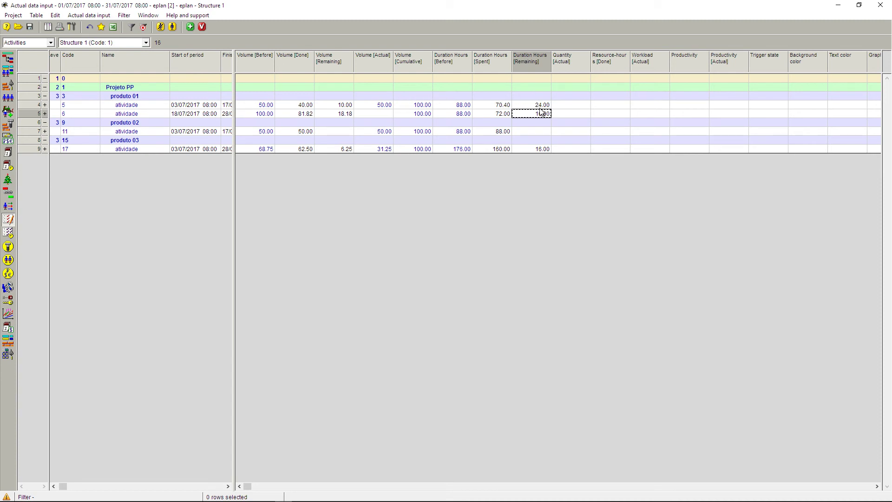
- Set produto 01's second atividade to Volume [Done] 75 and Duration Hours [Remaining] 36
click(303, 115)
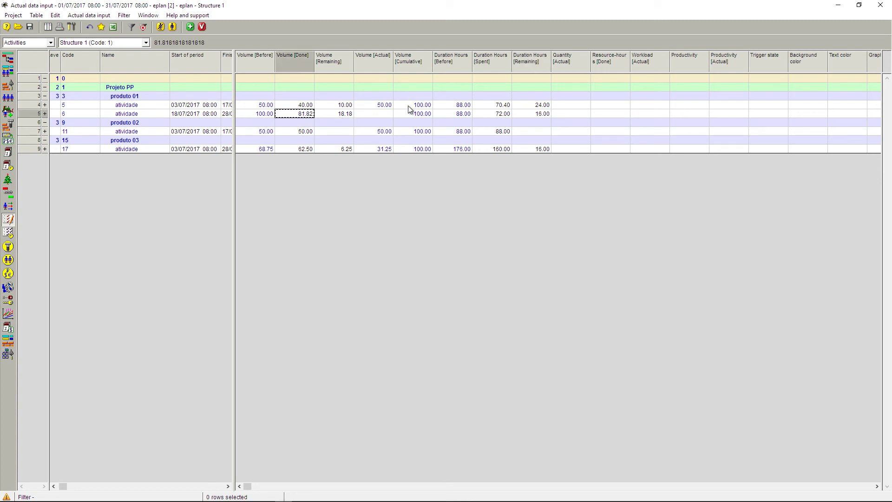
text(75)
click(409, 106)
click(536, 114)
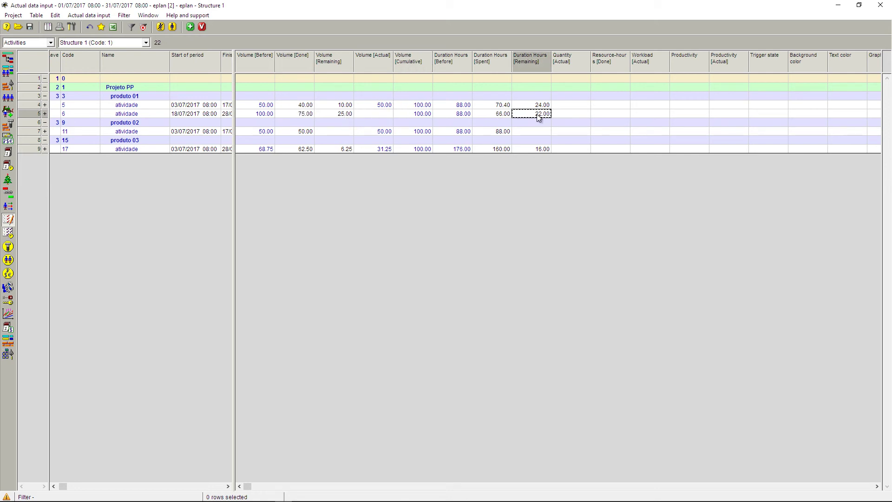
text(36)
key(Return)
- Set produto 03's atividade to Volume [Done] 50 and confirm its Duration Hours [Remaining]
click(287, 149)
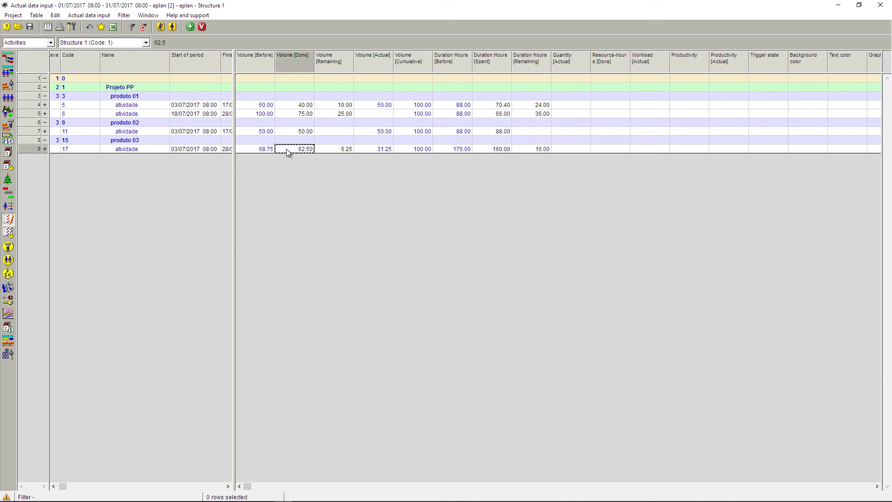
click(341, 149)
click(537, 149)
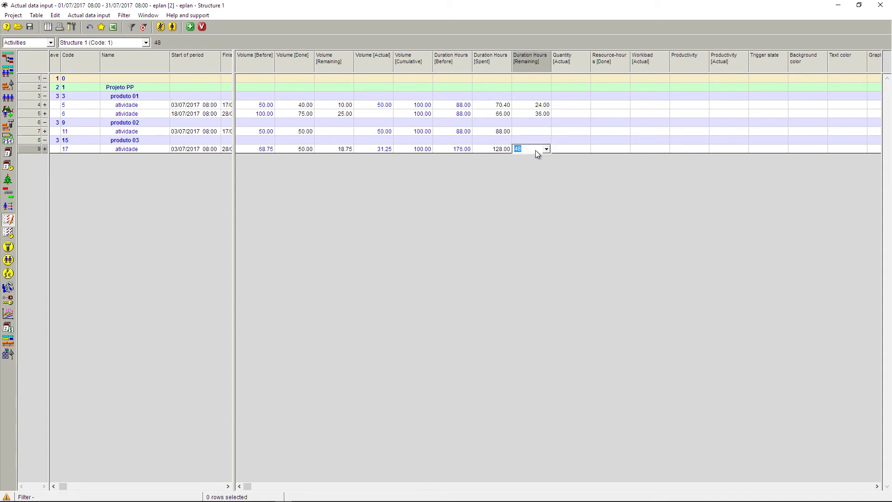
key(Return)
- Transfer the entered actual data into the project as version 3
click(201, 26)
click(445, 288)
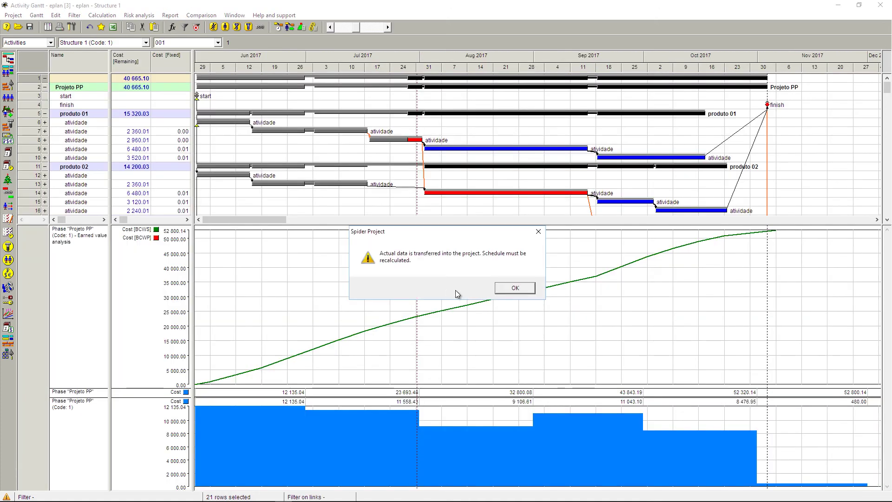
click(499, 292)
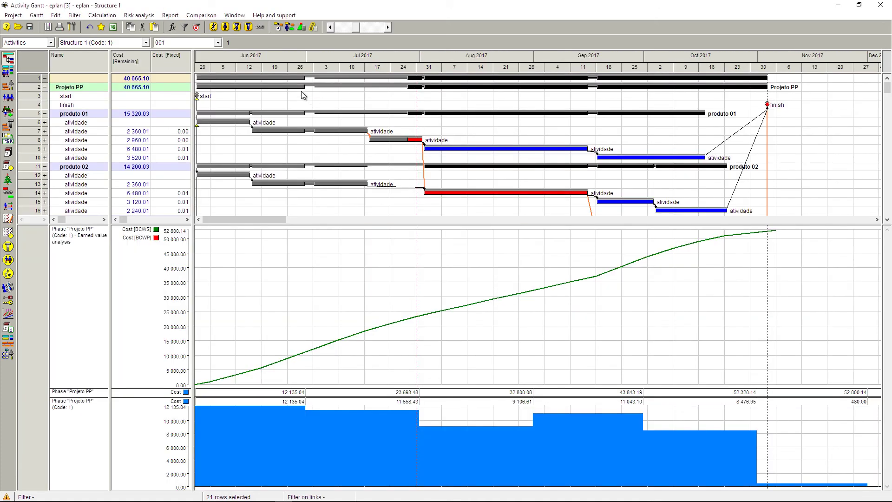
- Recalculate the forward schedule for all activities and the project's cost and materials using the existing calculation options
click(278, 28)
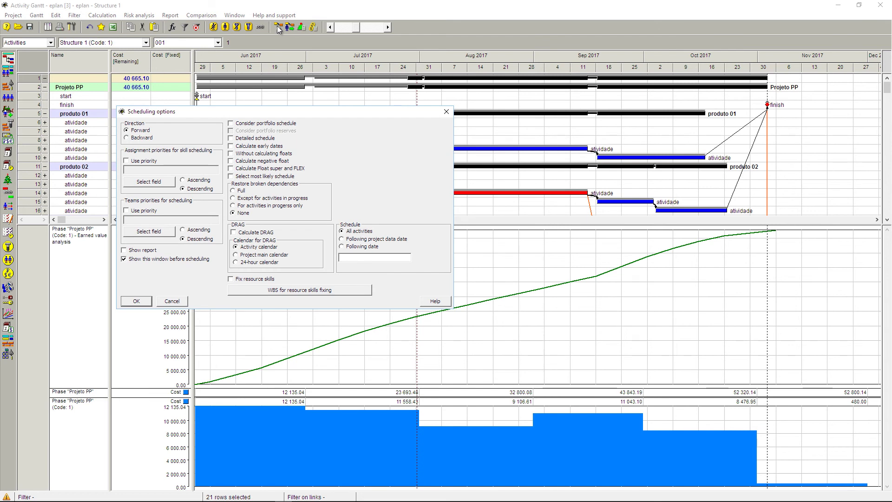
key(Return)
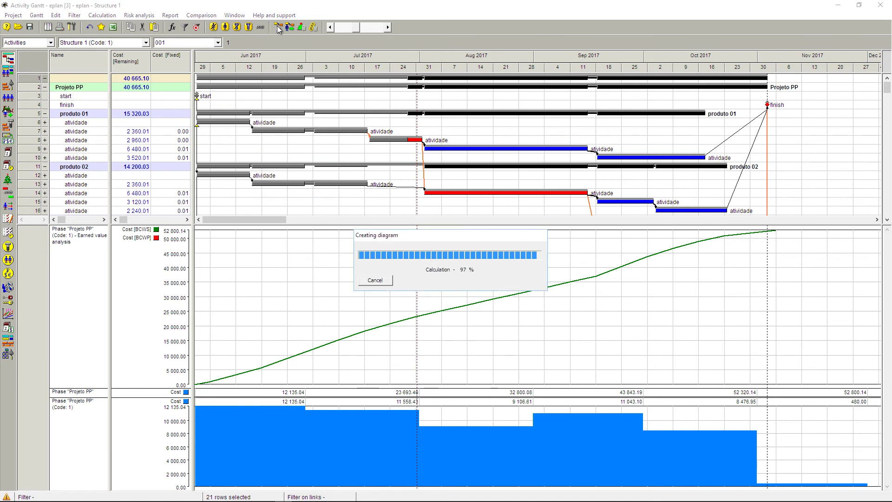
click(315, 30)
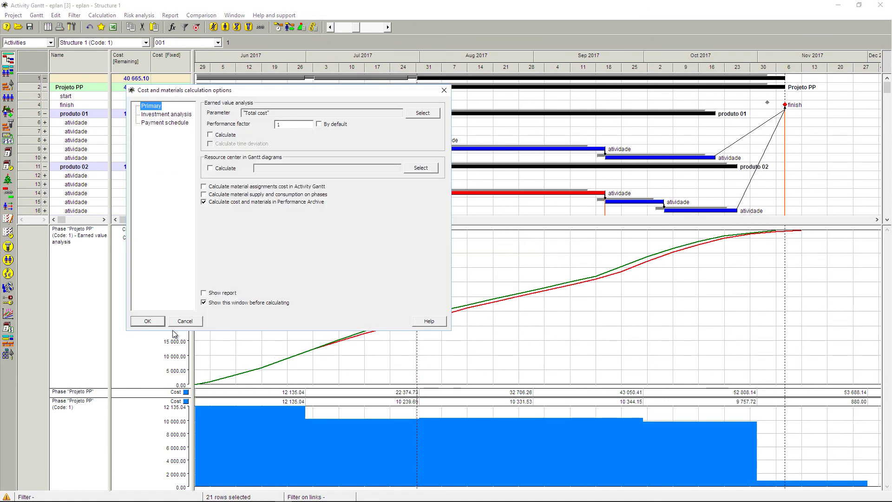
click(148, 321)
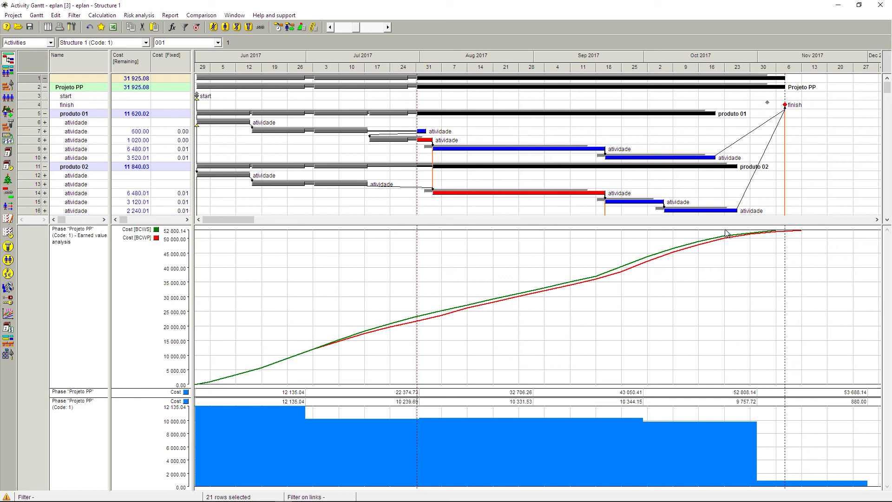
- Replace the earned value diagram's parameters with ACWP, BCWP and BCWS of the Cost component, by weeks
right_click(231, 250)
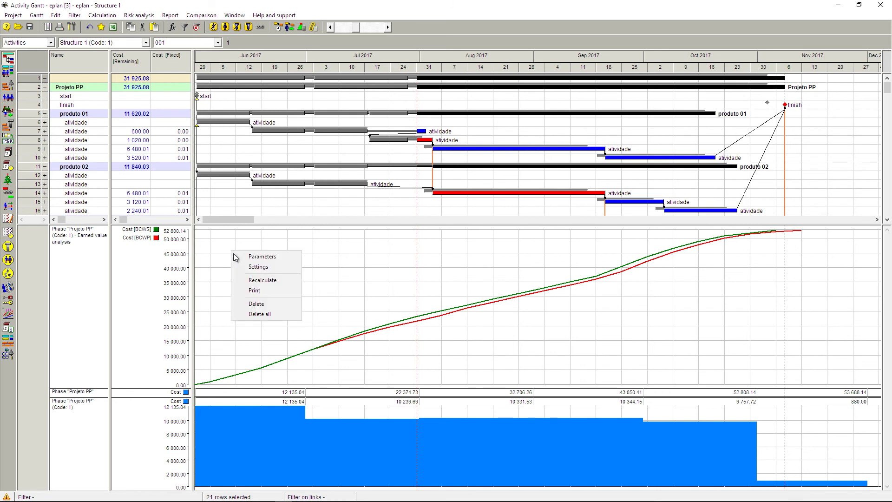
click(235, 258)
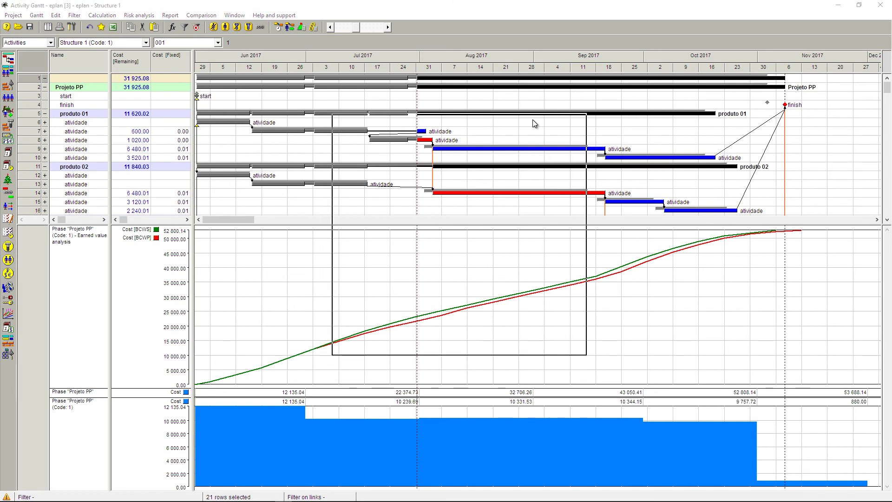
click(347, 141)
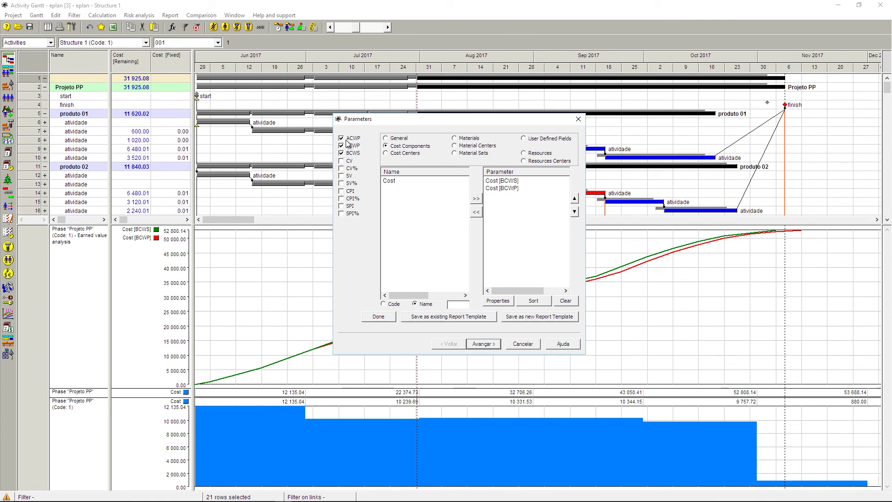
click(489, 181)
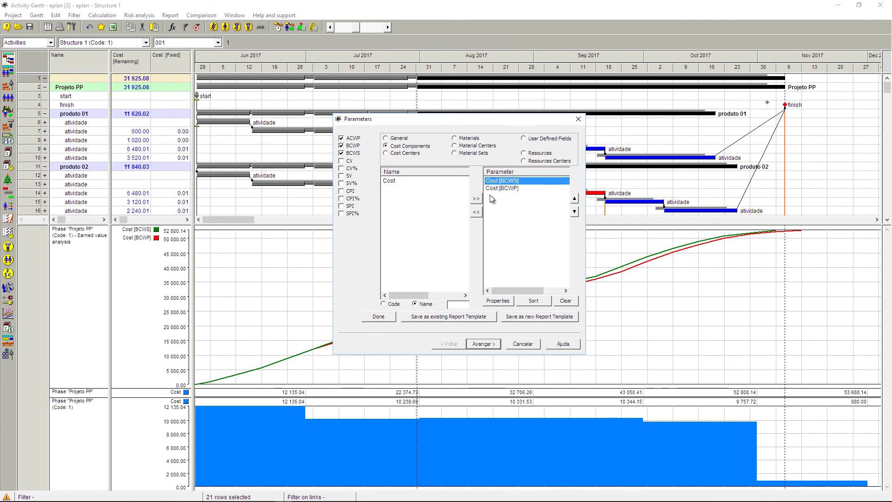
click(476, 212)
click(393, 182)
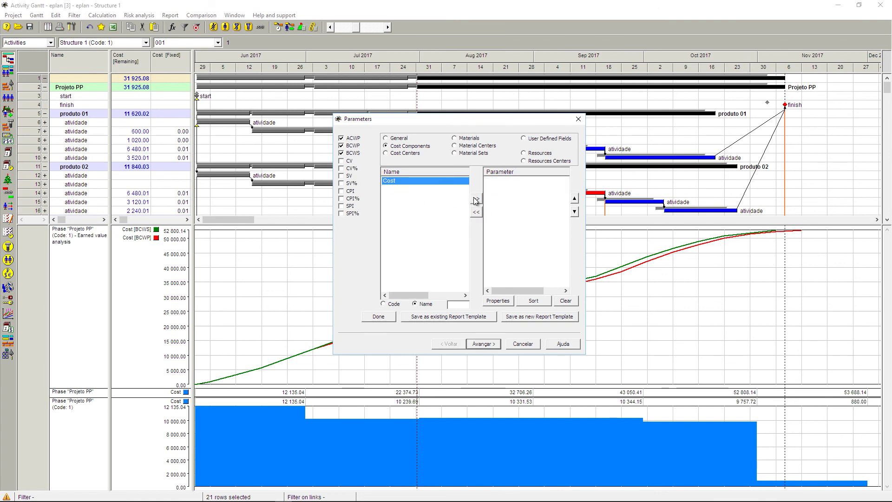
click(476, 200)
click(485, 344)
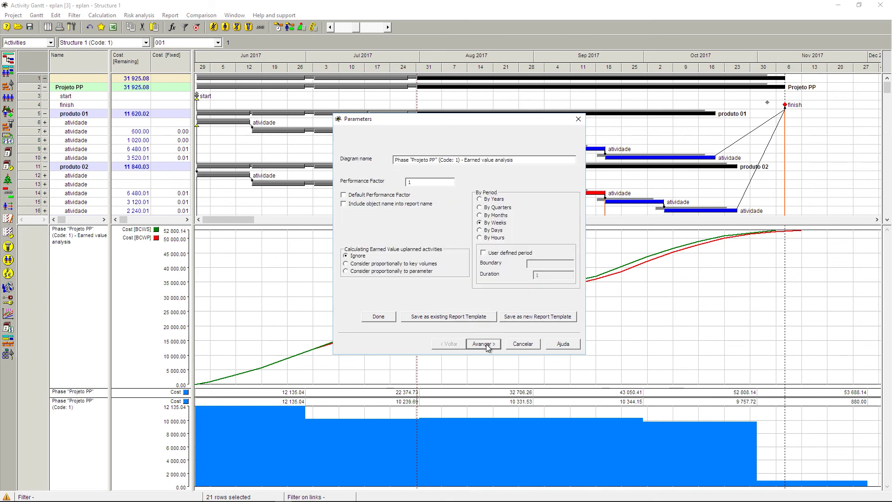
click(486, 344)
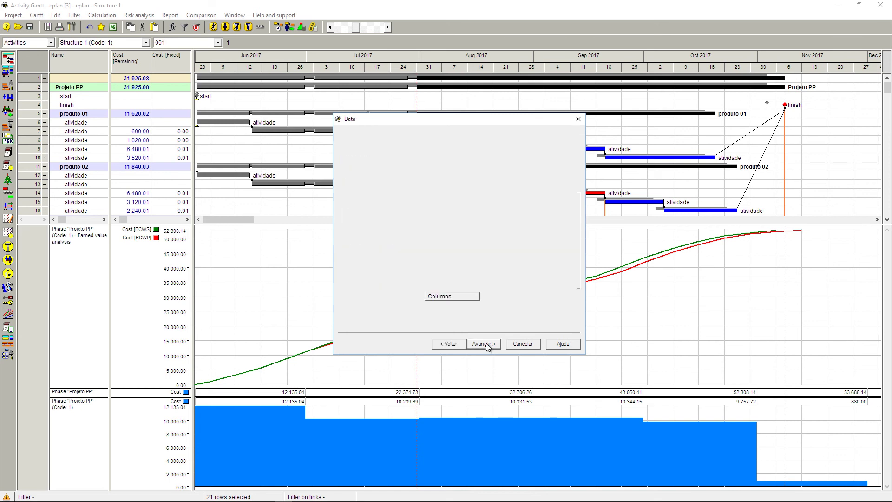
click(483, 343)
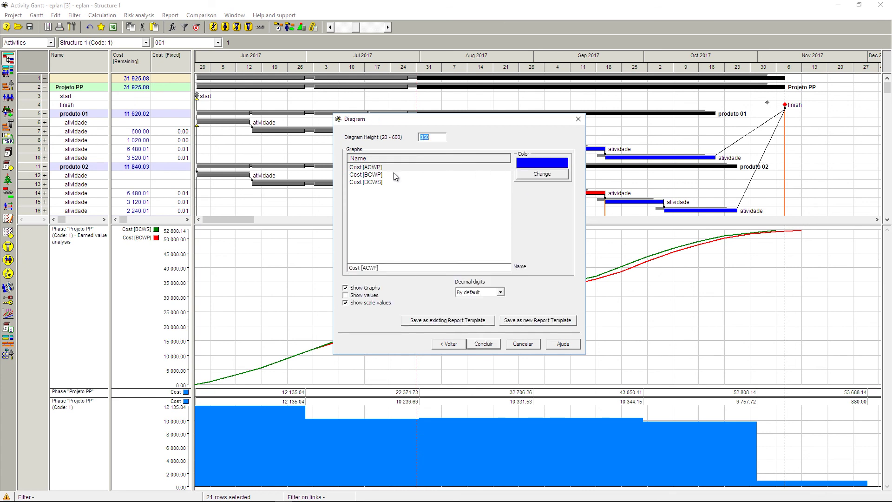
- Color the diagram's Cost [BCWS] graph light gray and its Cost [BCWP] graph blue
click(384, 182)
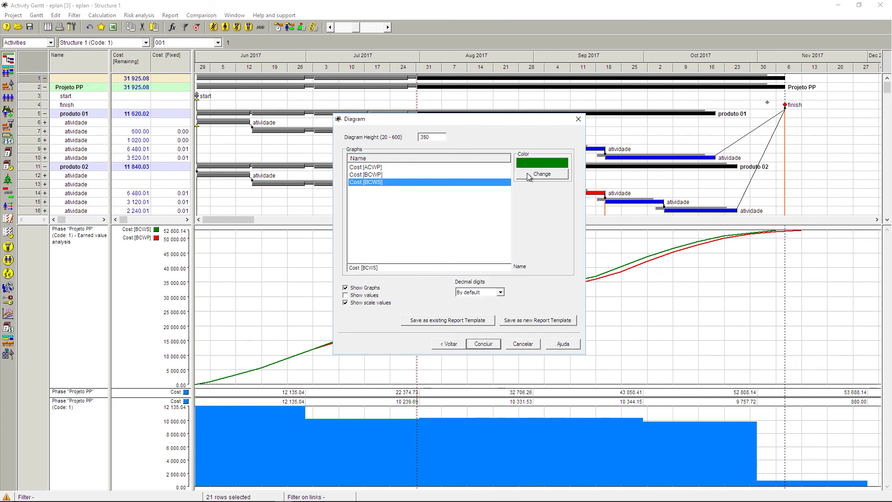
click(528, 174)
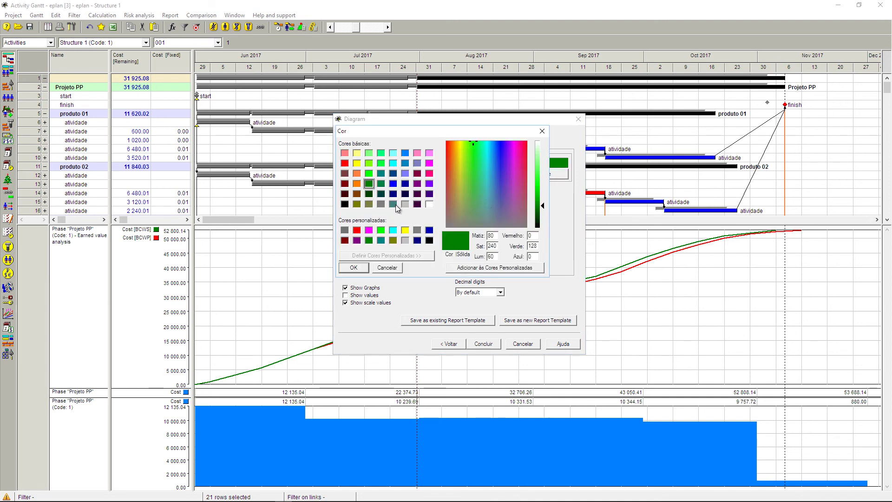
click(405, 204)
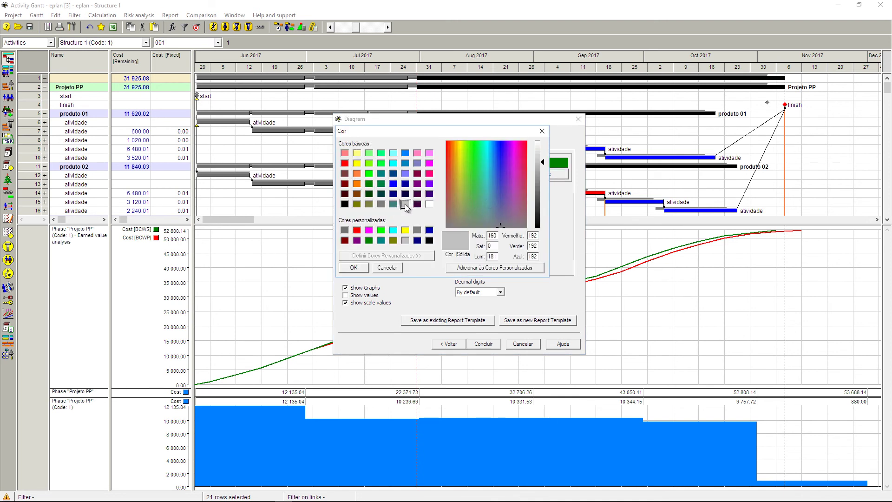
click(353, 267)
click(374, 175)
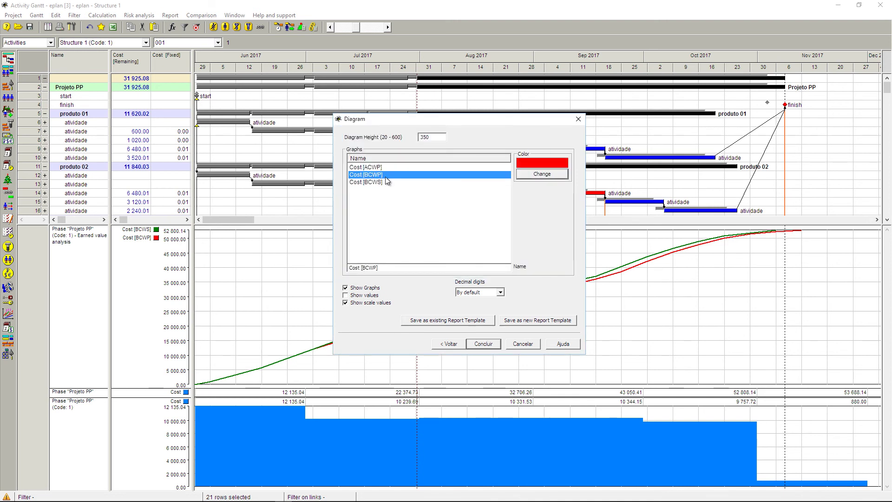
click(536, 173)
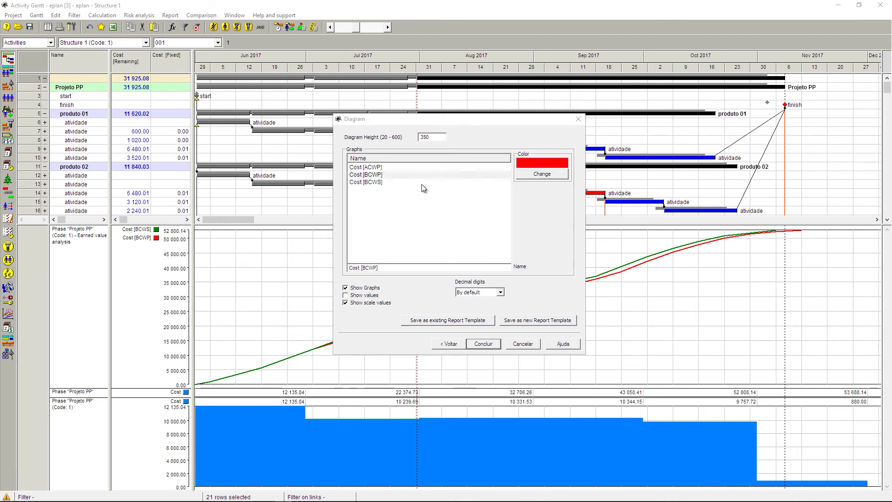
click(393, 184)
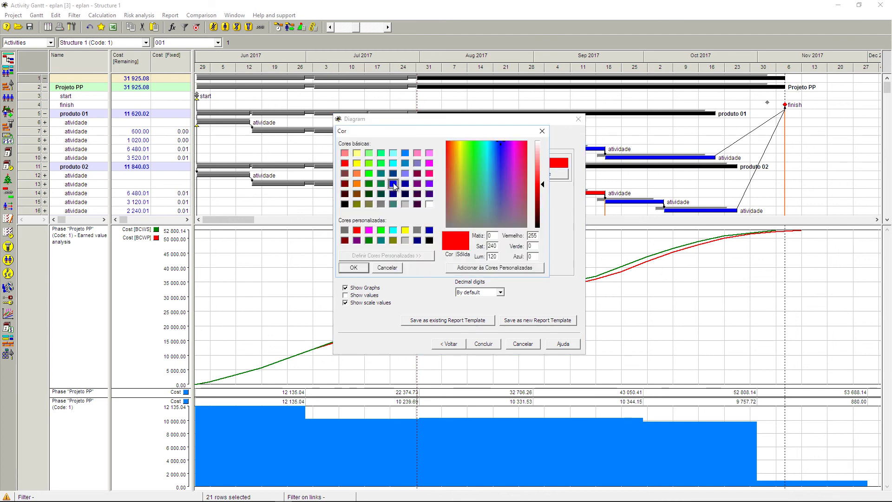
click(352, 268)
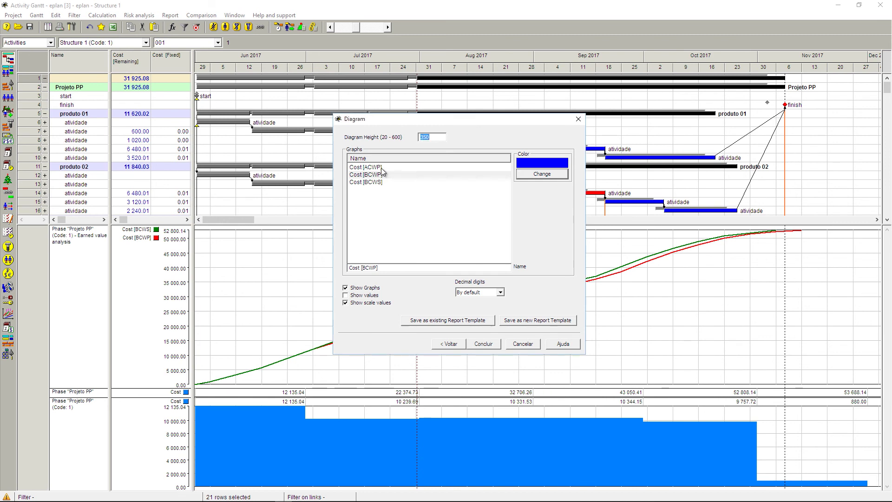
- Color the Cost [ACWP] graph red and finish the earned value diagram setup
click(366, 166)
click(541, 174)
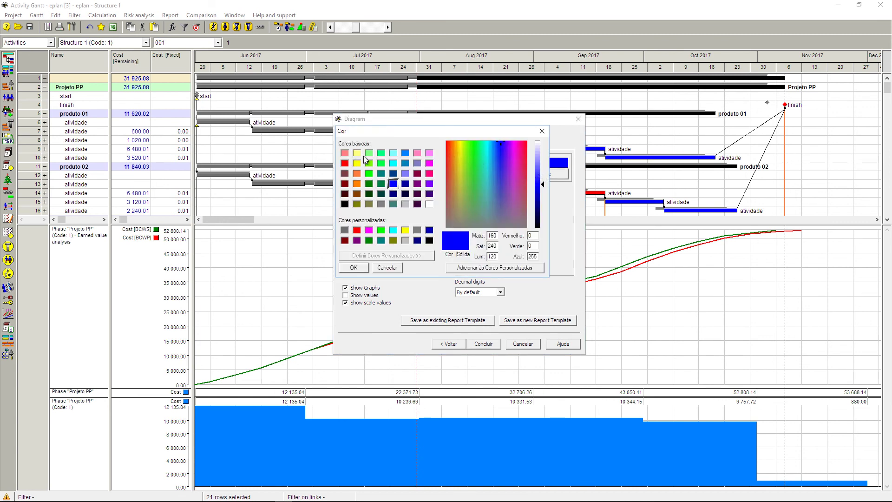
click(344, 163)
click(355, 268)
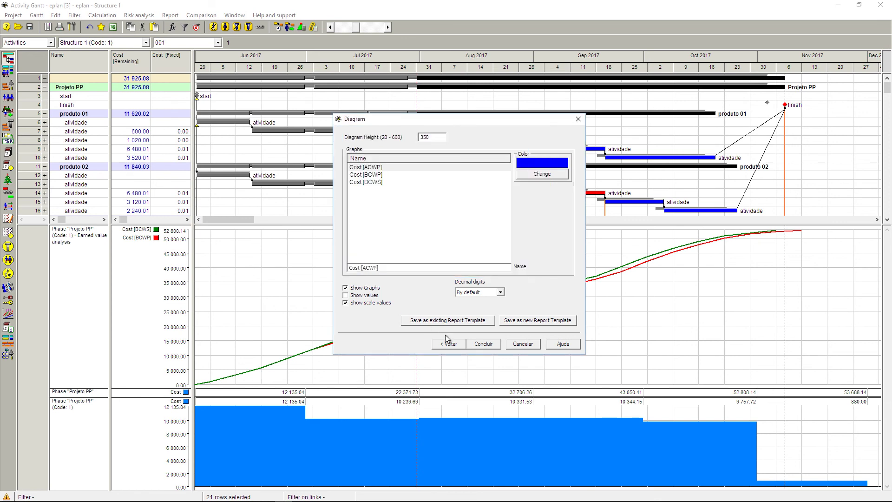
click(484, 347)
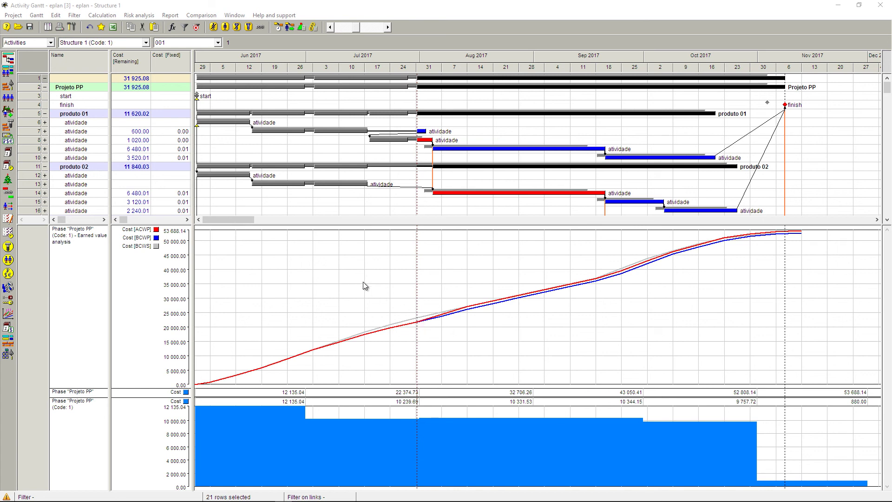
- Add the top-level project phase to the actual data input table for 30 days from the project data date, and collapse the assignment rows
right_click(33, 79)
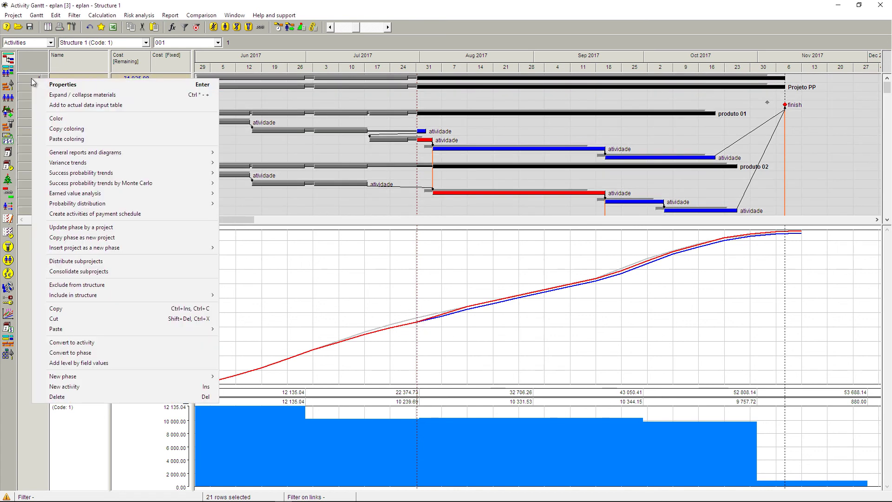
click(50, 103)
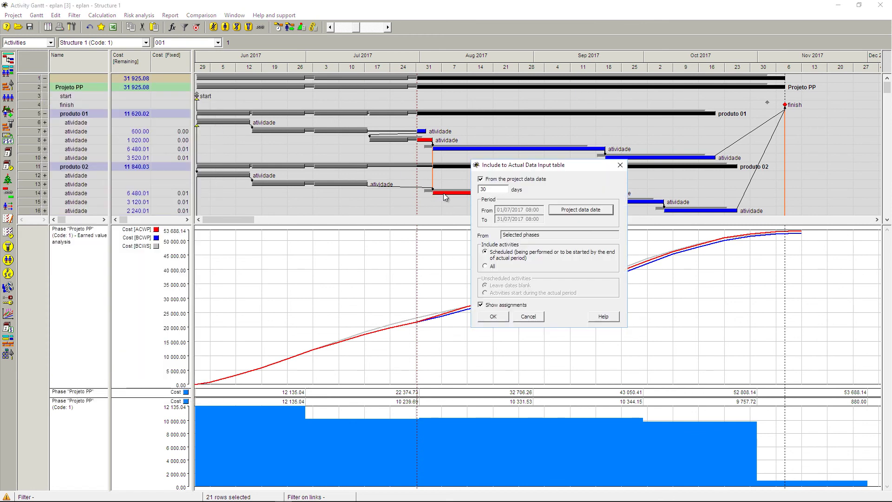
click(496, 317)
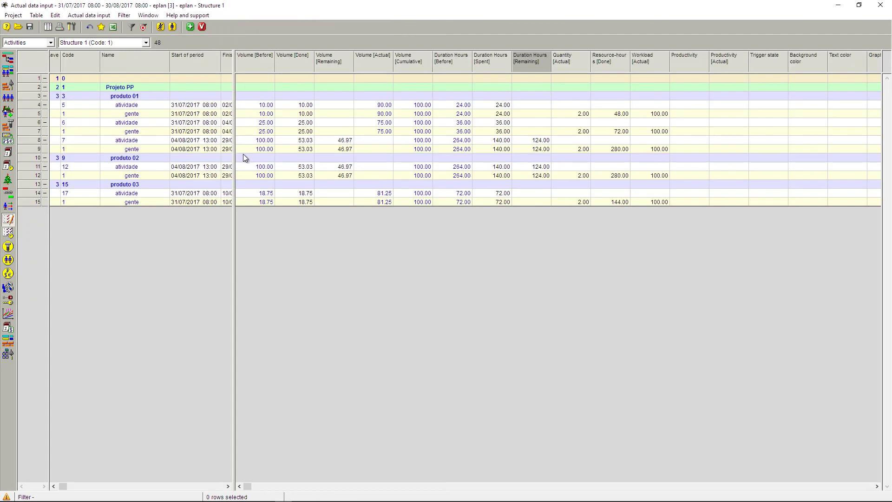
click(163, 31)
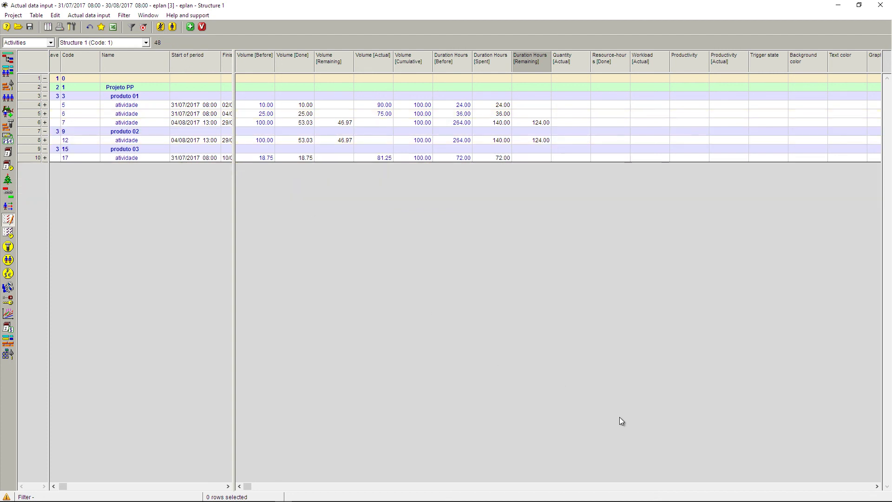
- Set the cost consumed by period to 750 for activity 5, 1100 for activity 6 and 1700 for activity 17
click(867, 486)
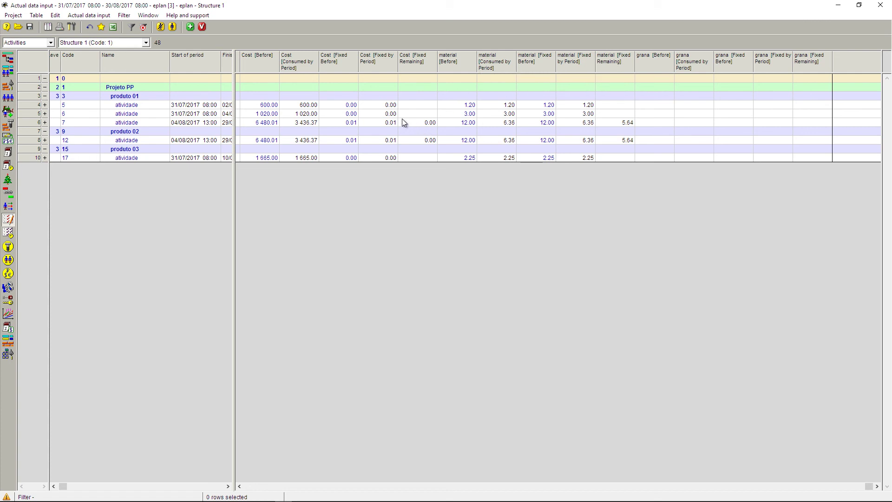
click(304, 107)
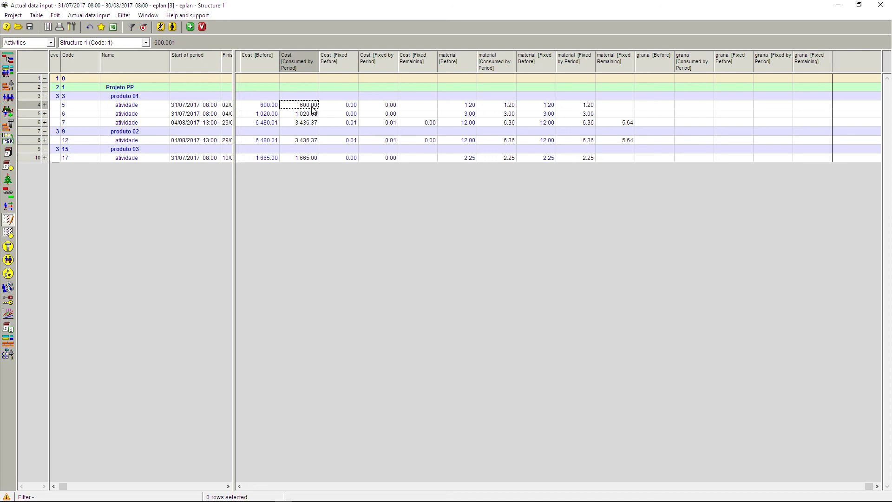
text(750)
click(310, 115)
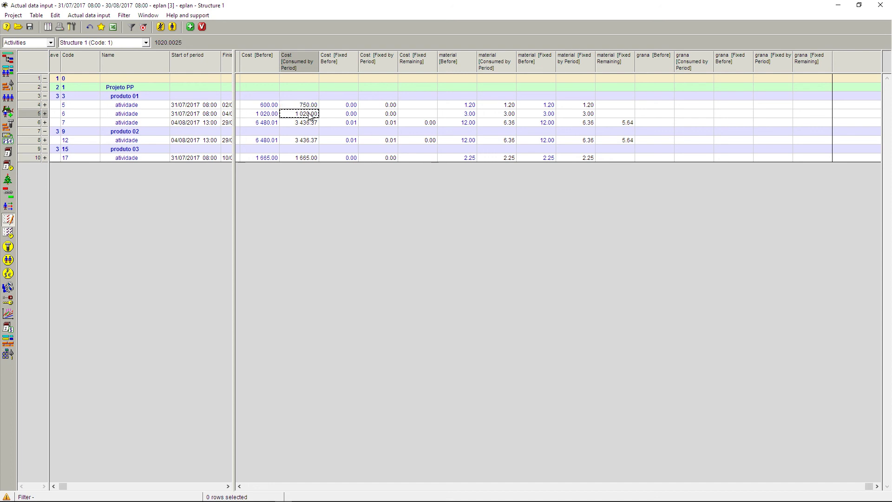
text(1100)
click(310, 159)
text(1700)
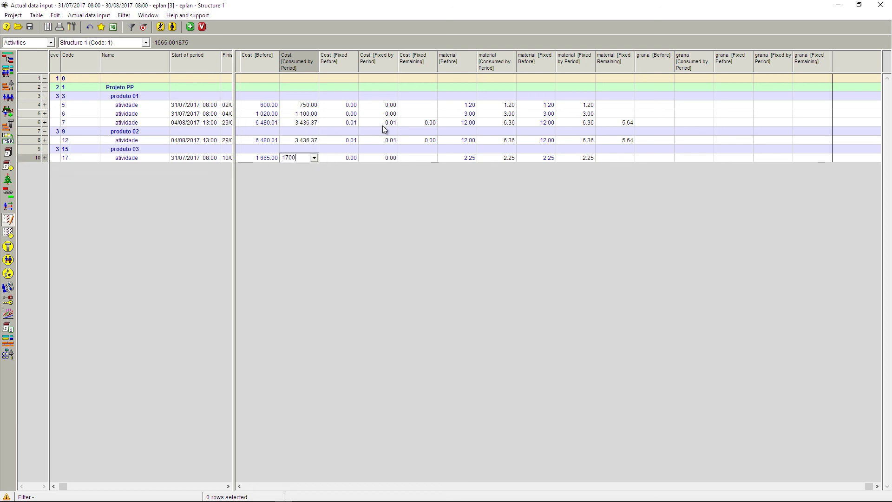
click(413, 105)
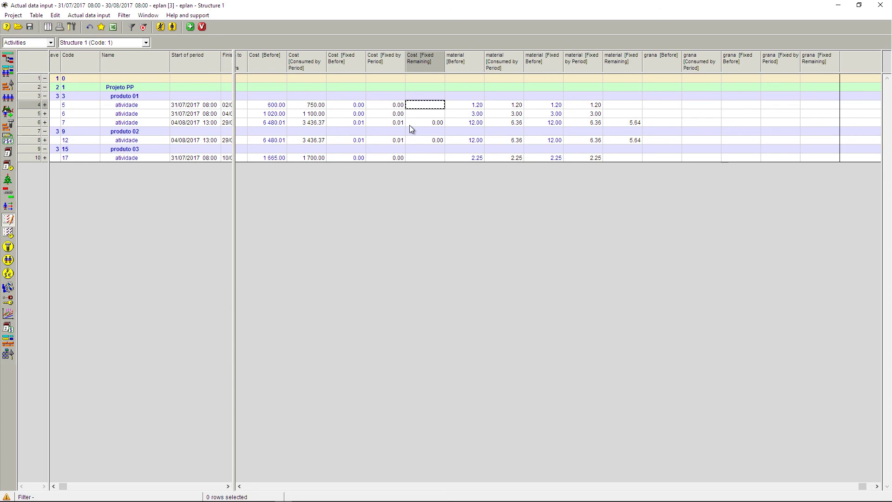
- Post the actual data to the project and increase its version number
click(202, 26)
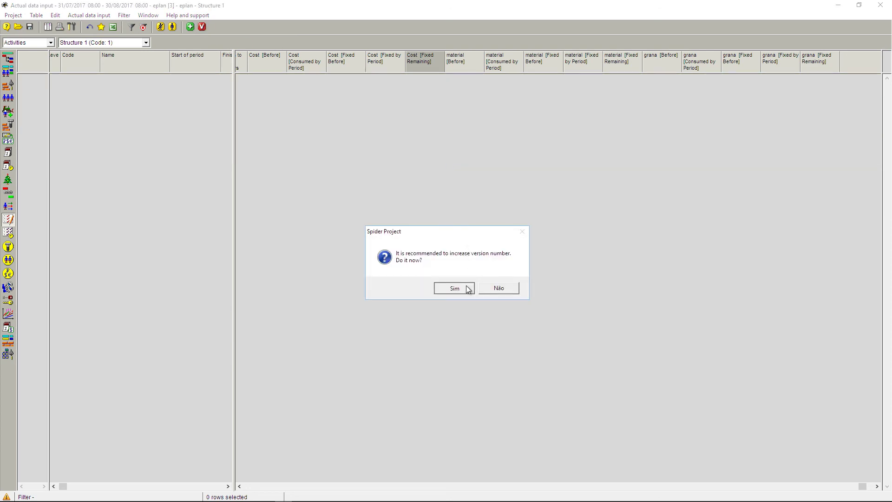
click(469, 288)
click(515, 288)
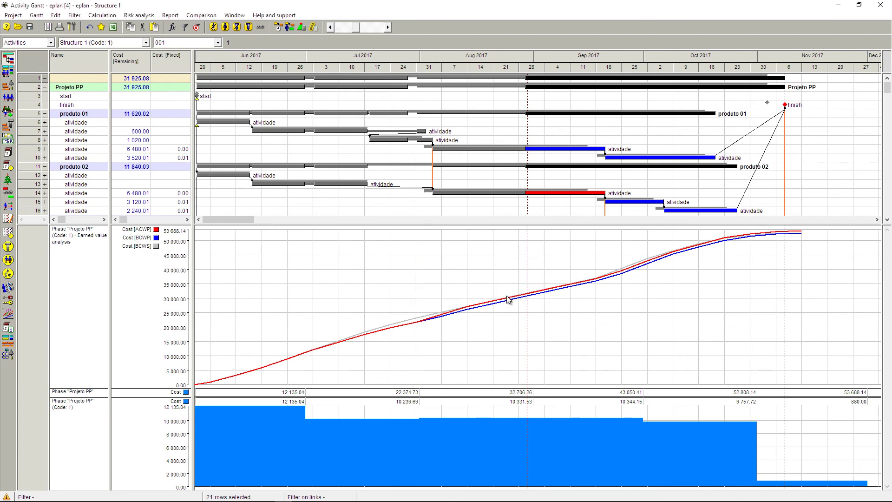
- Reschedule the updated project and recalculate its cost and materials with the existing options
click(279, 27)
click(136, 301)
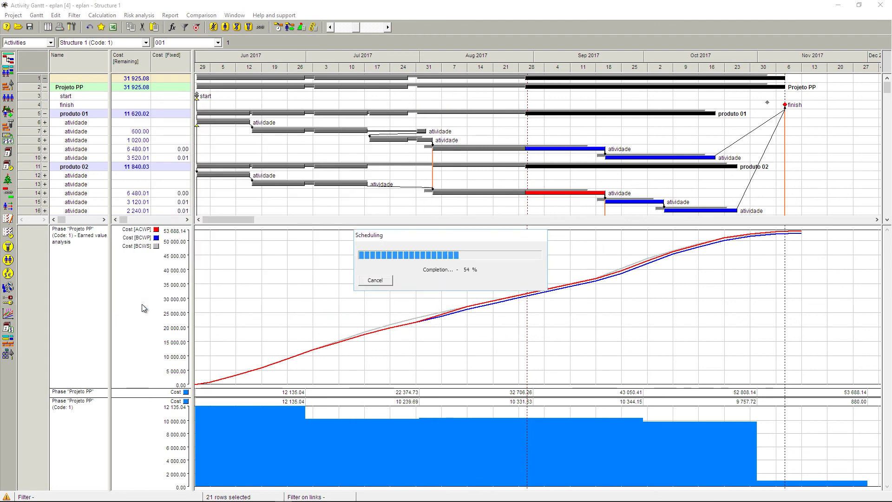
click(314, 27)
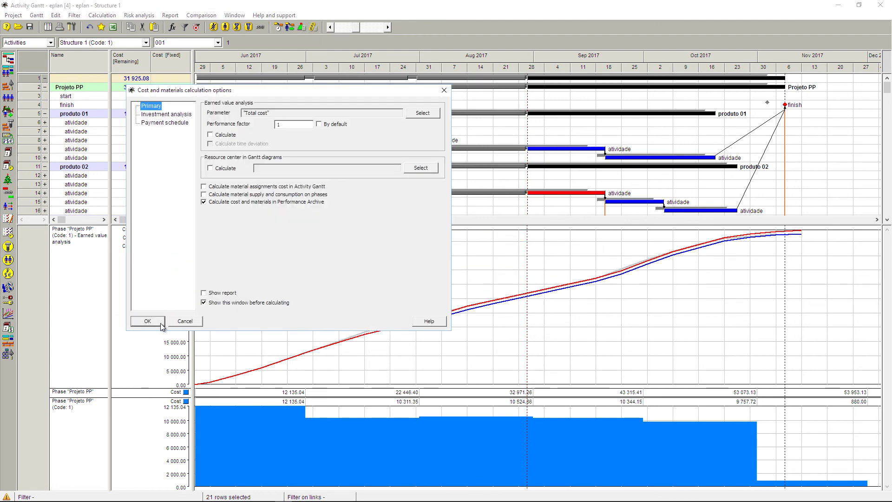
click(147, 318)
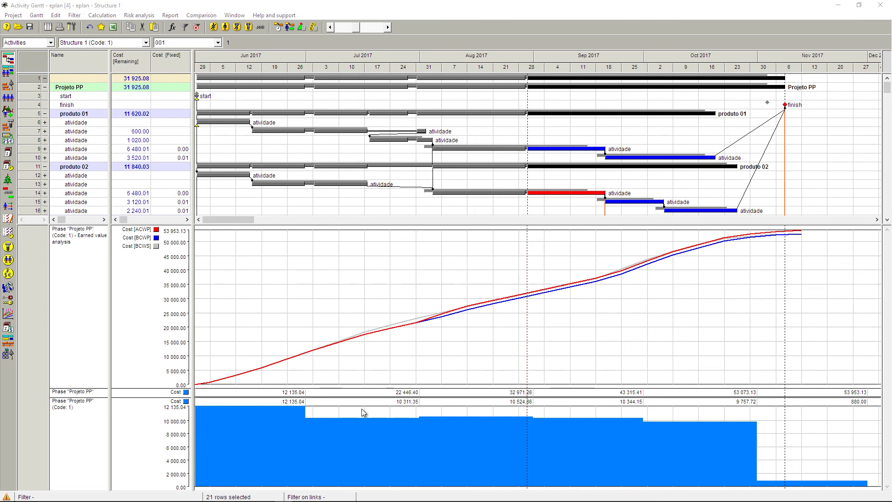